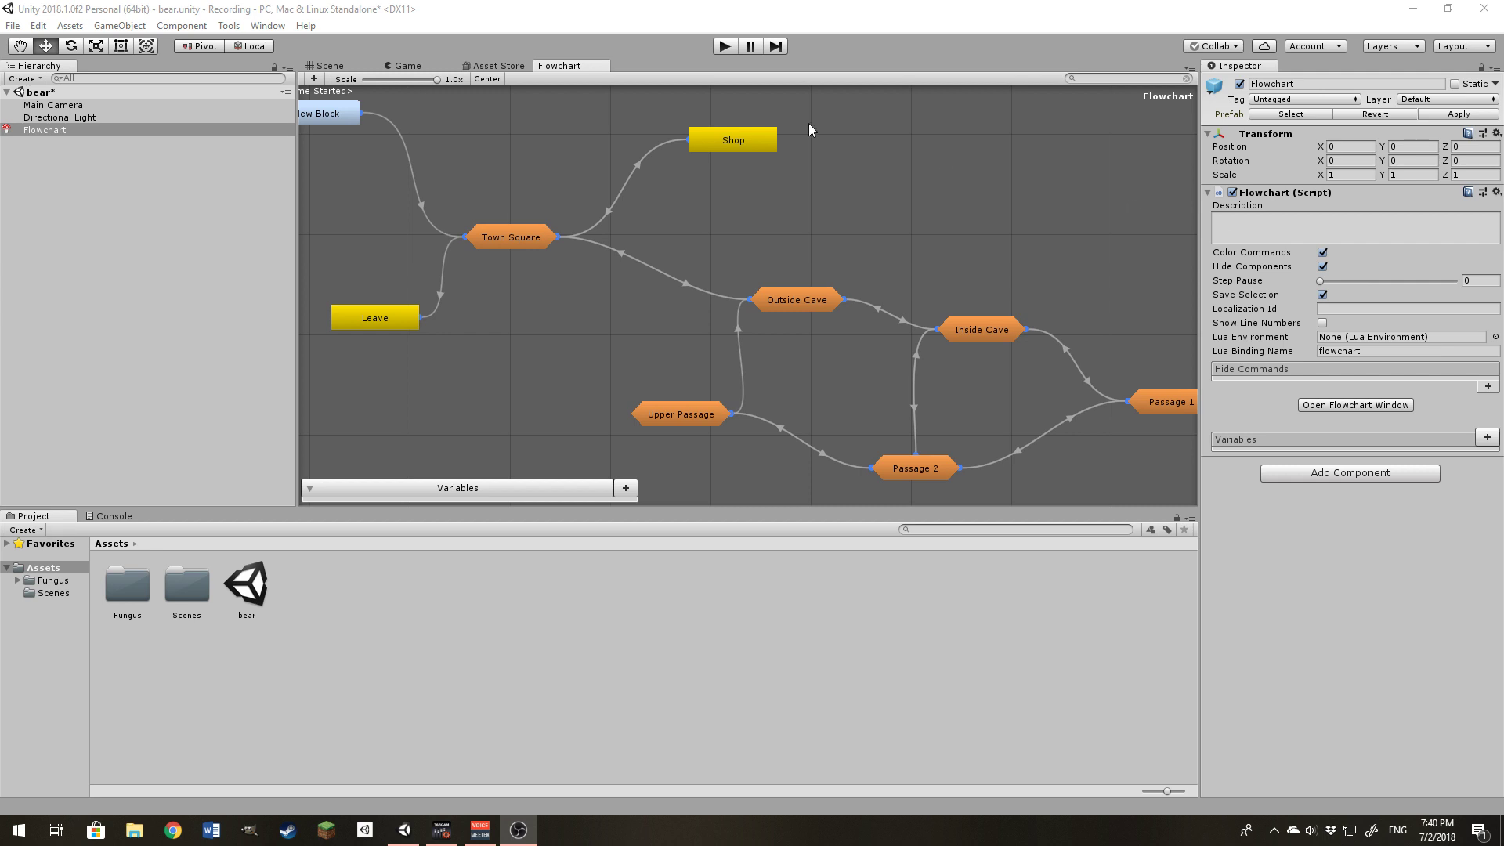
# Enter play mode to test the bear scene's cave adventure flowchart.
pyautogui.click(724, 45)
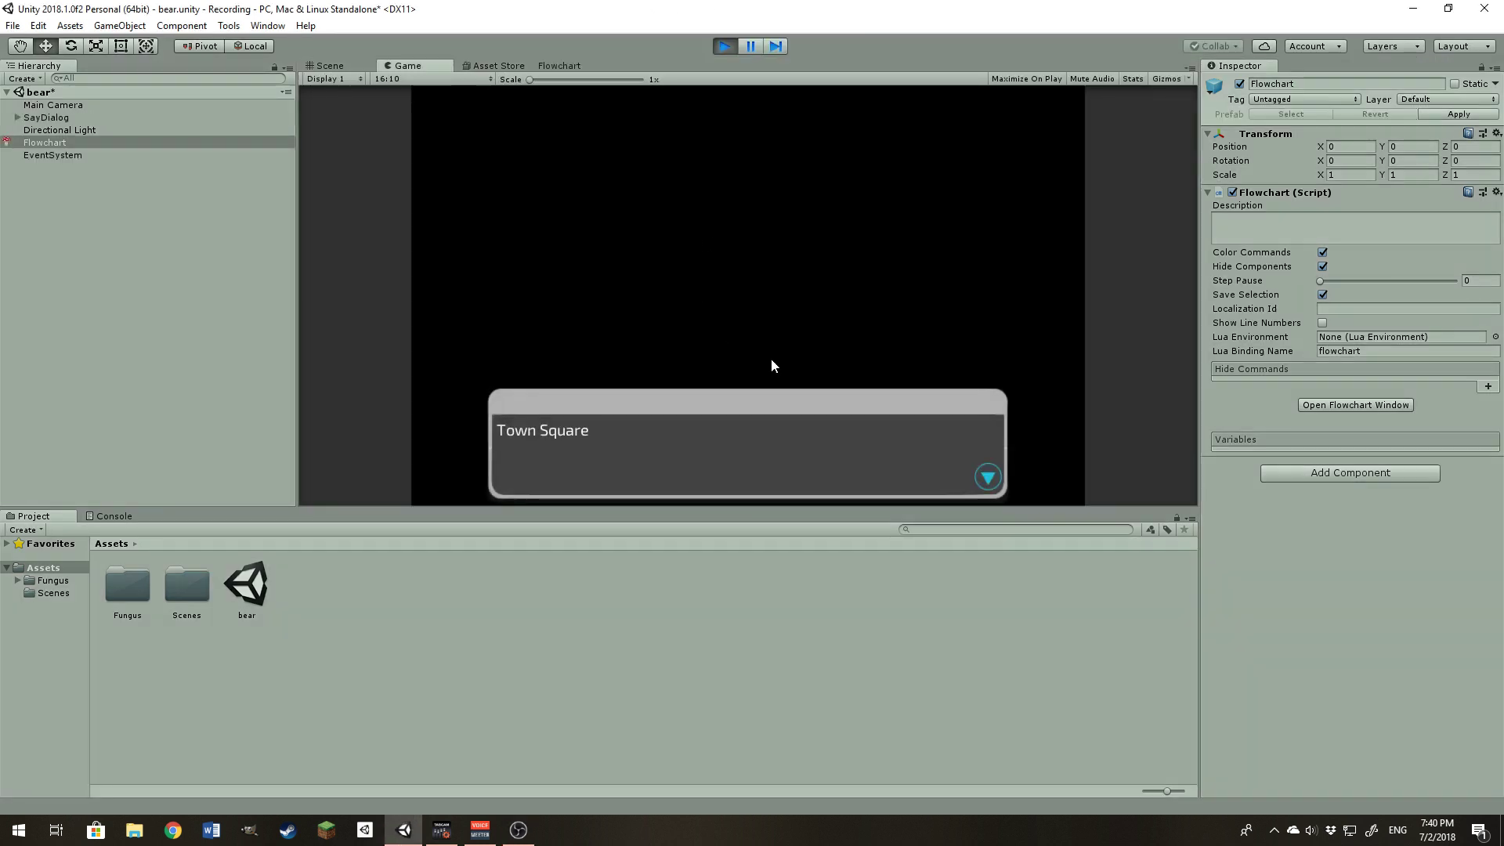
# Play from Town Square into the cave, down the left passage, and back to Inside Cave.
pyautogui.click(735, 452)
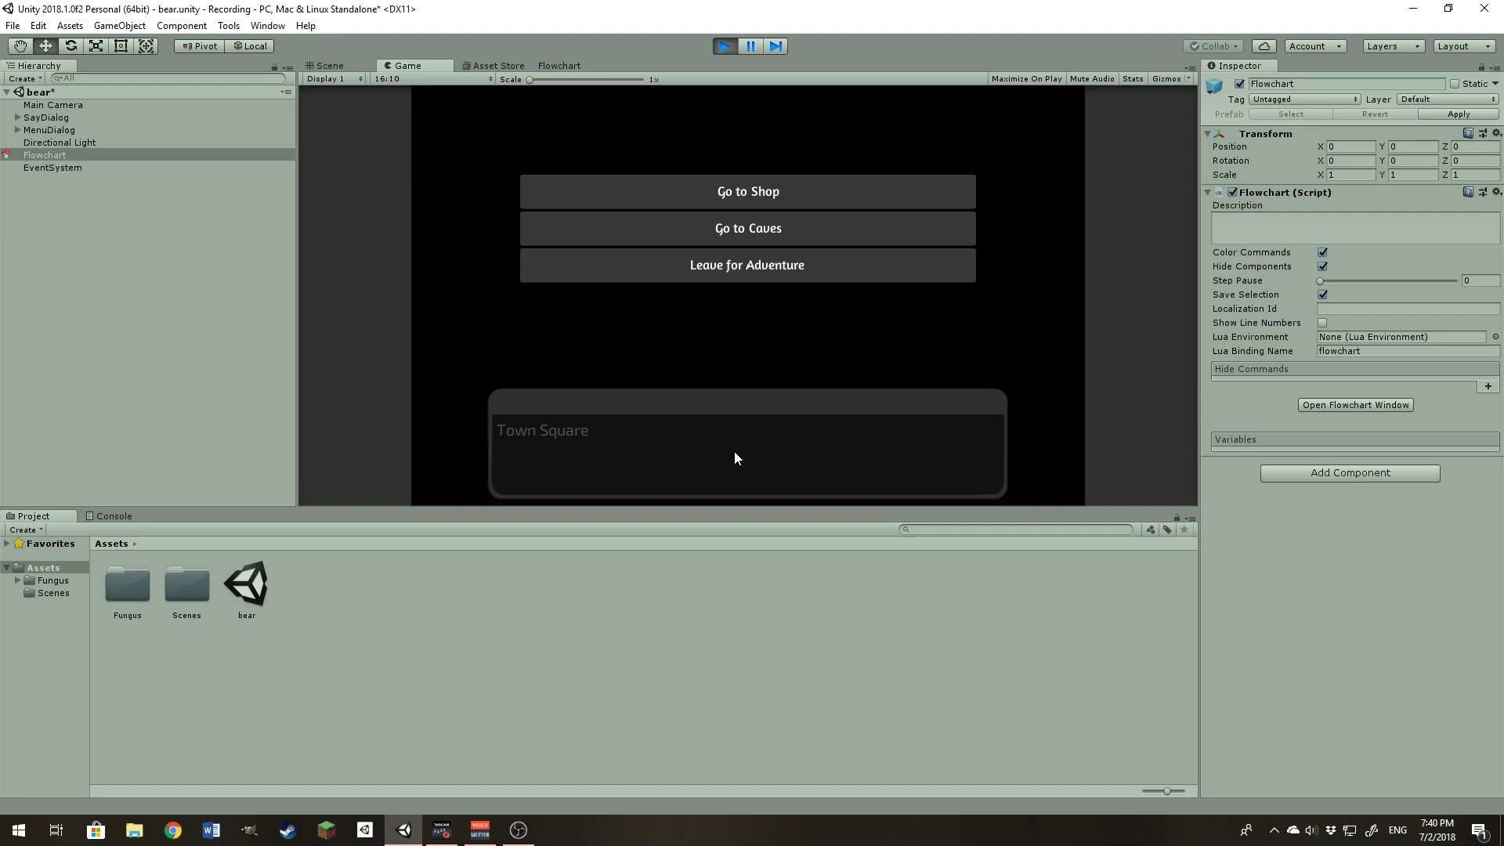
pyautogui.click(826, 226)
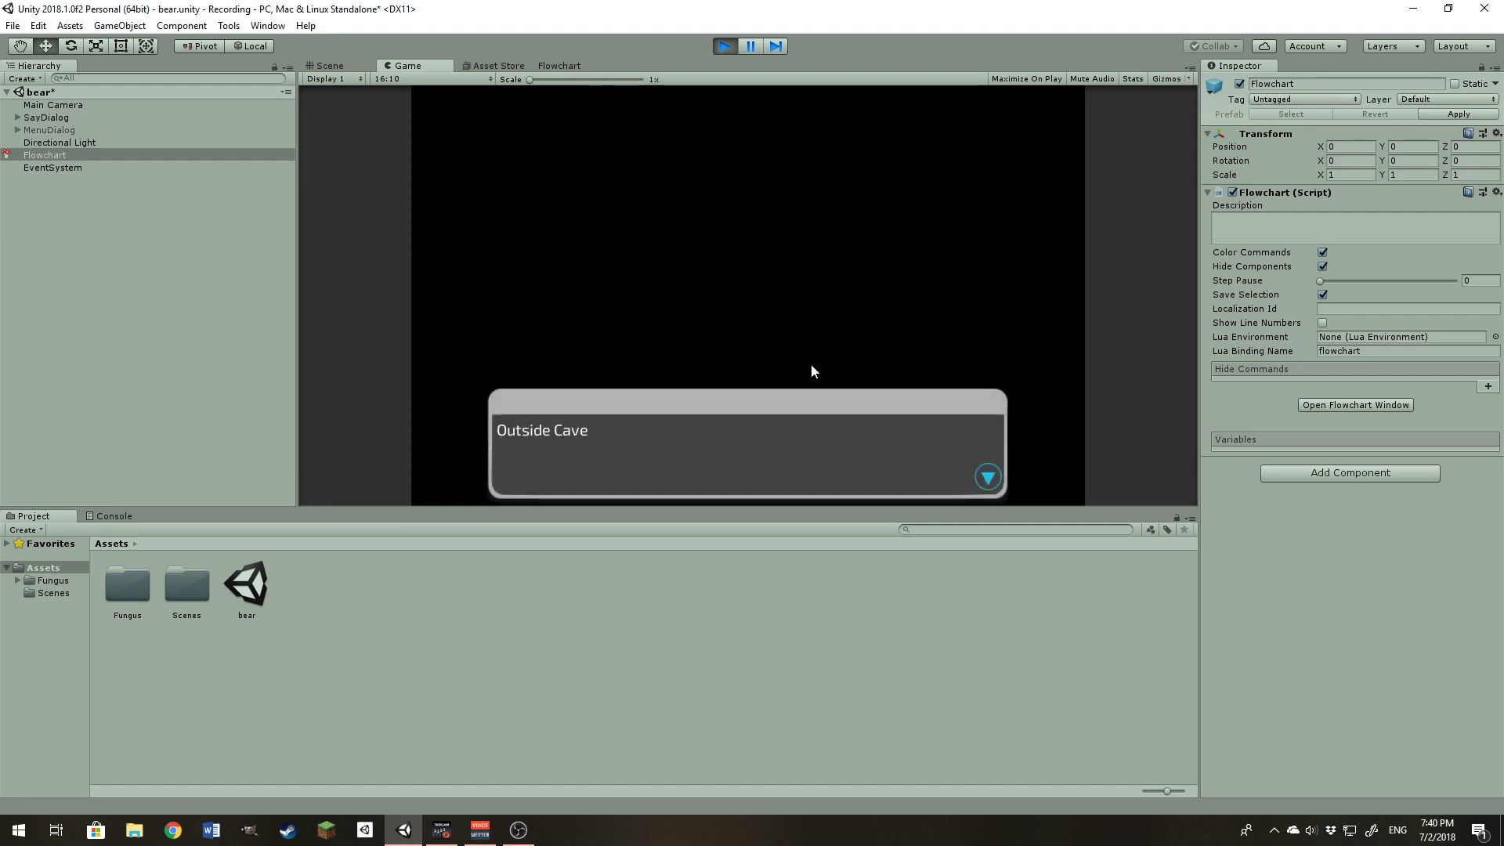
pyautogui.click(747, 212)
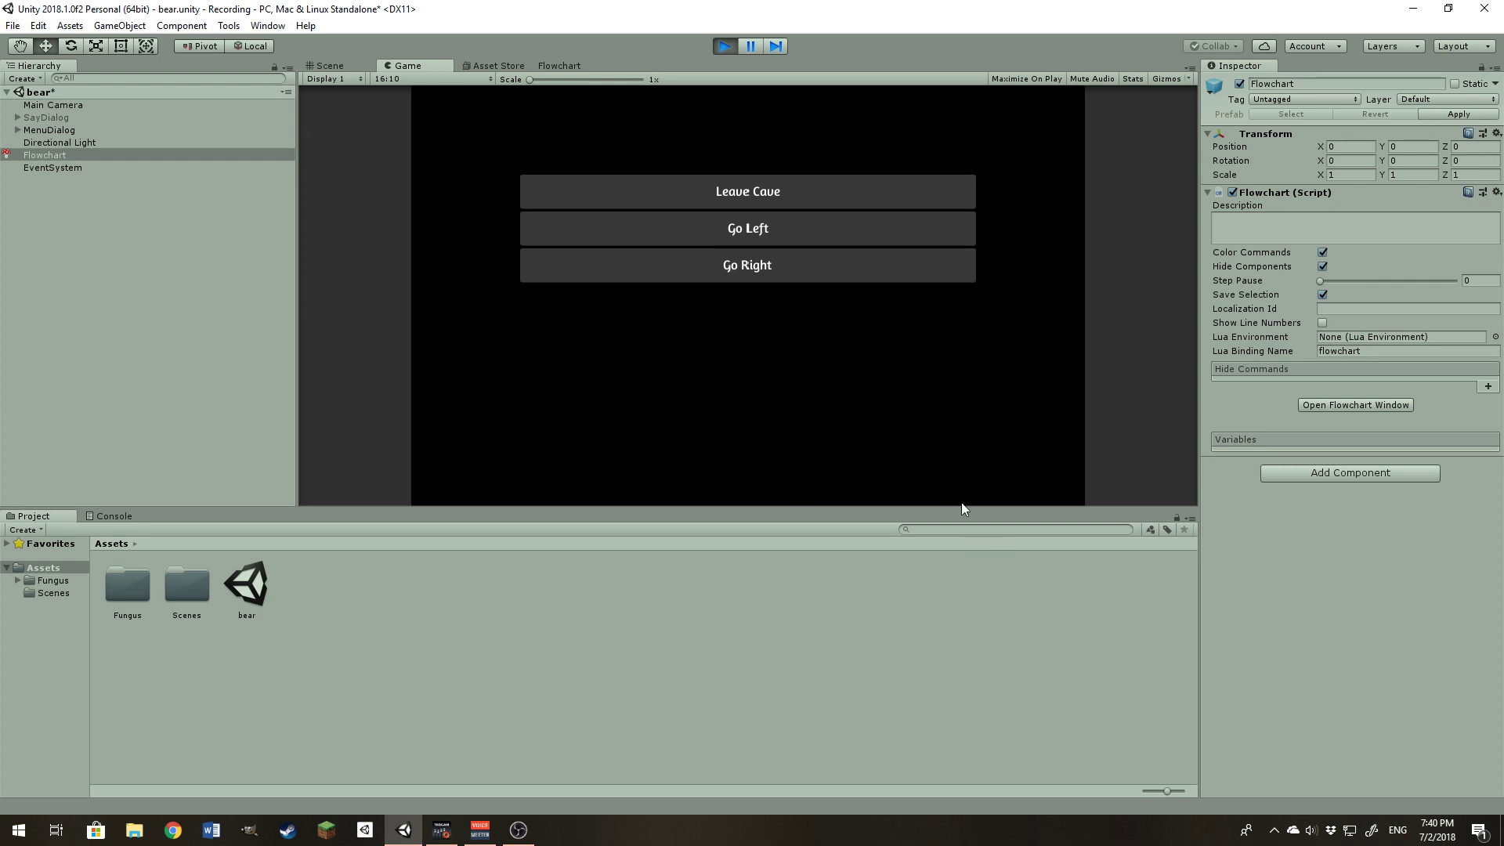
pyautogui.click(708, 229)
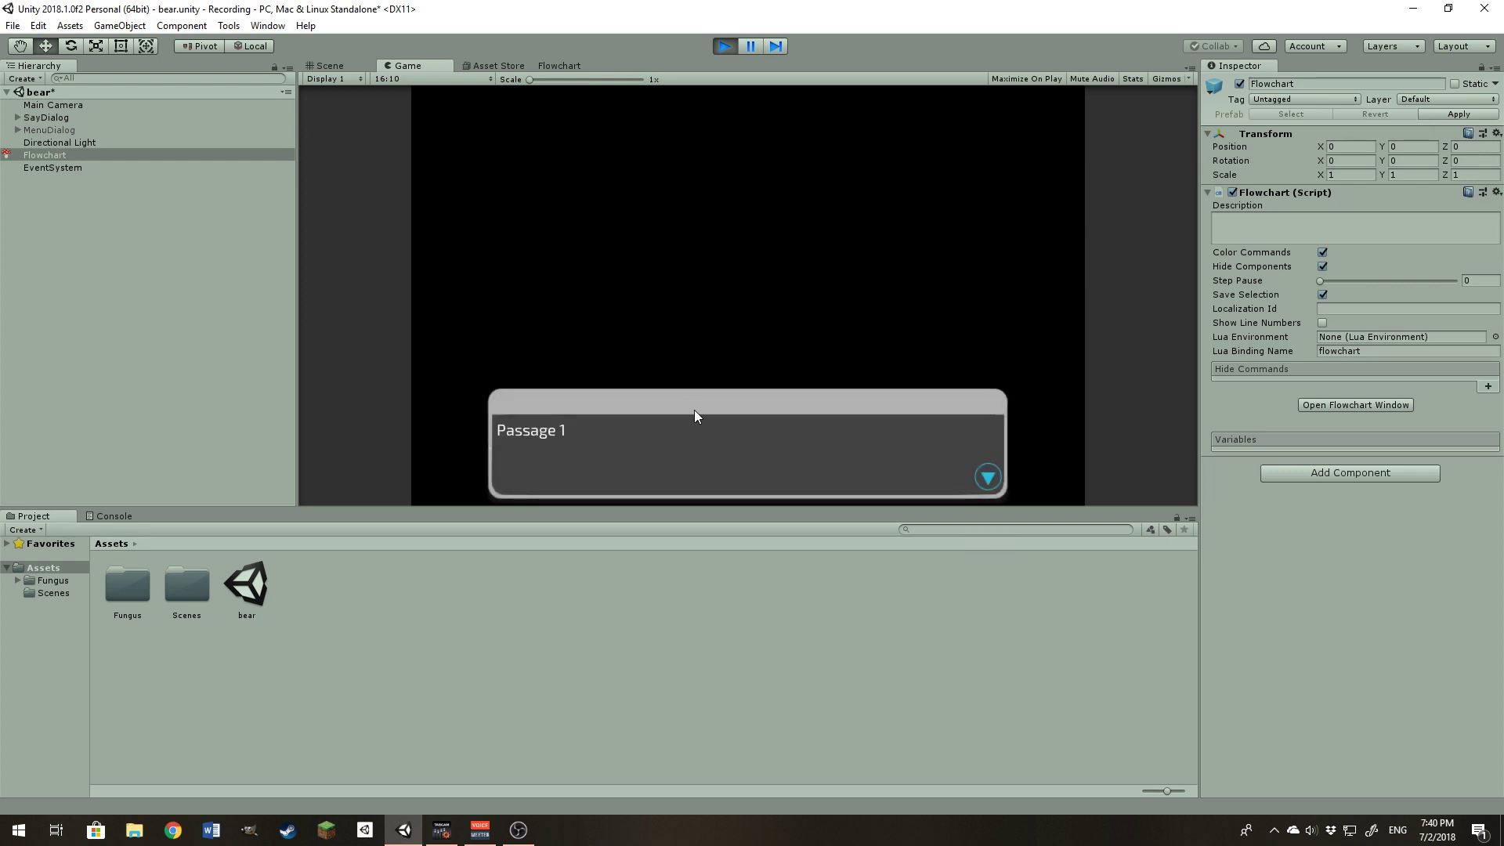
pyautogui.click(696, 475)
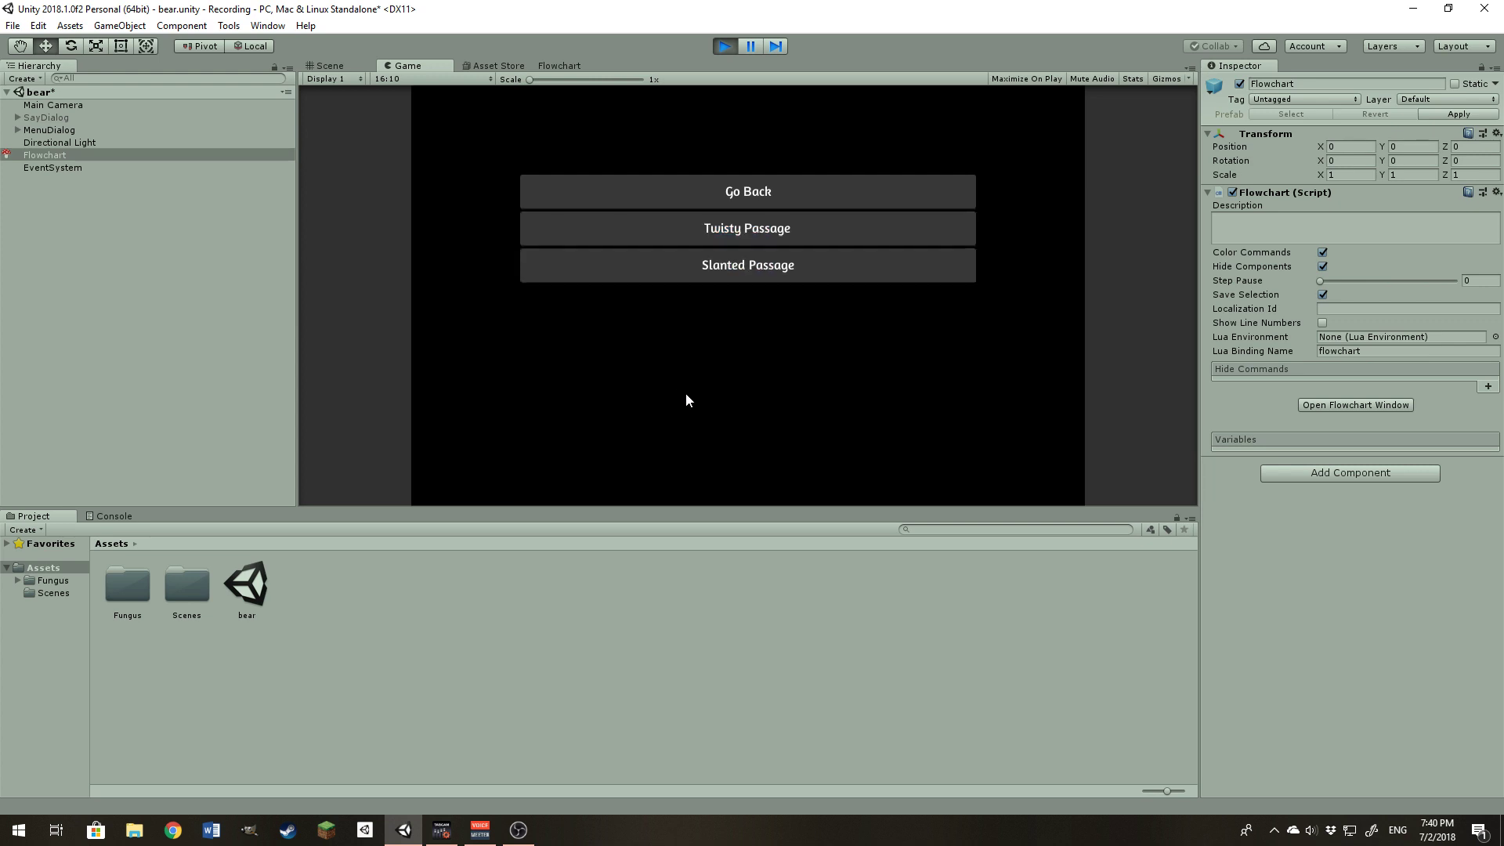
pyautogui.click(754, 203)
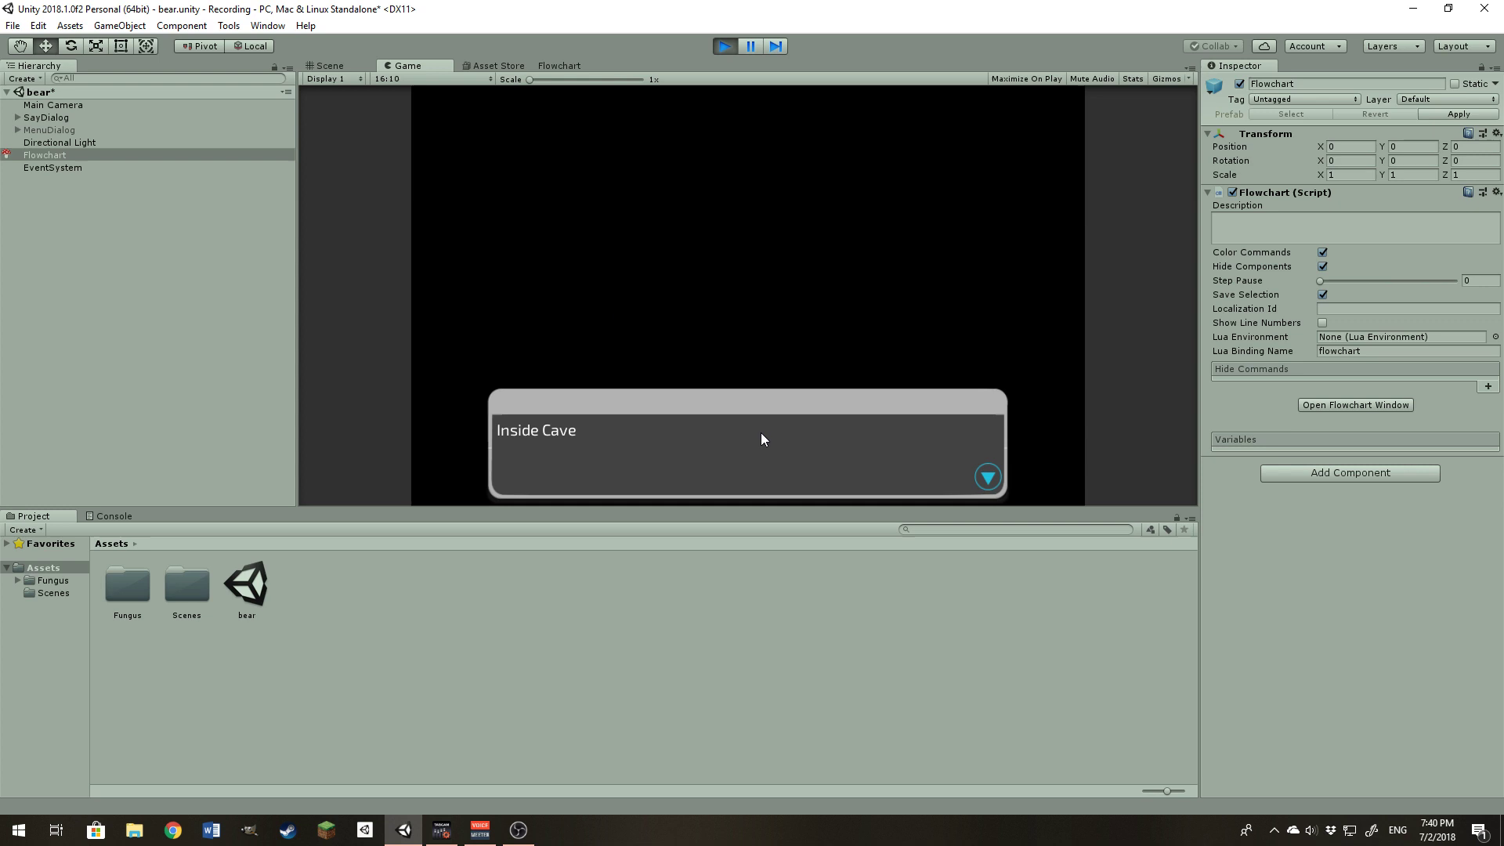
pyautogui.click(714, 449)
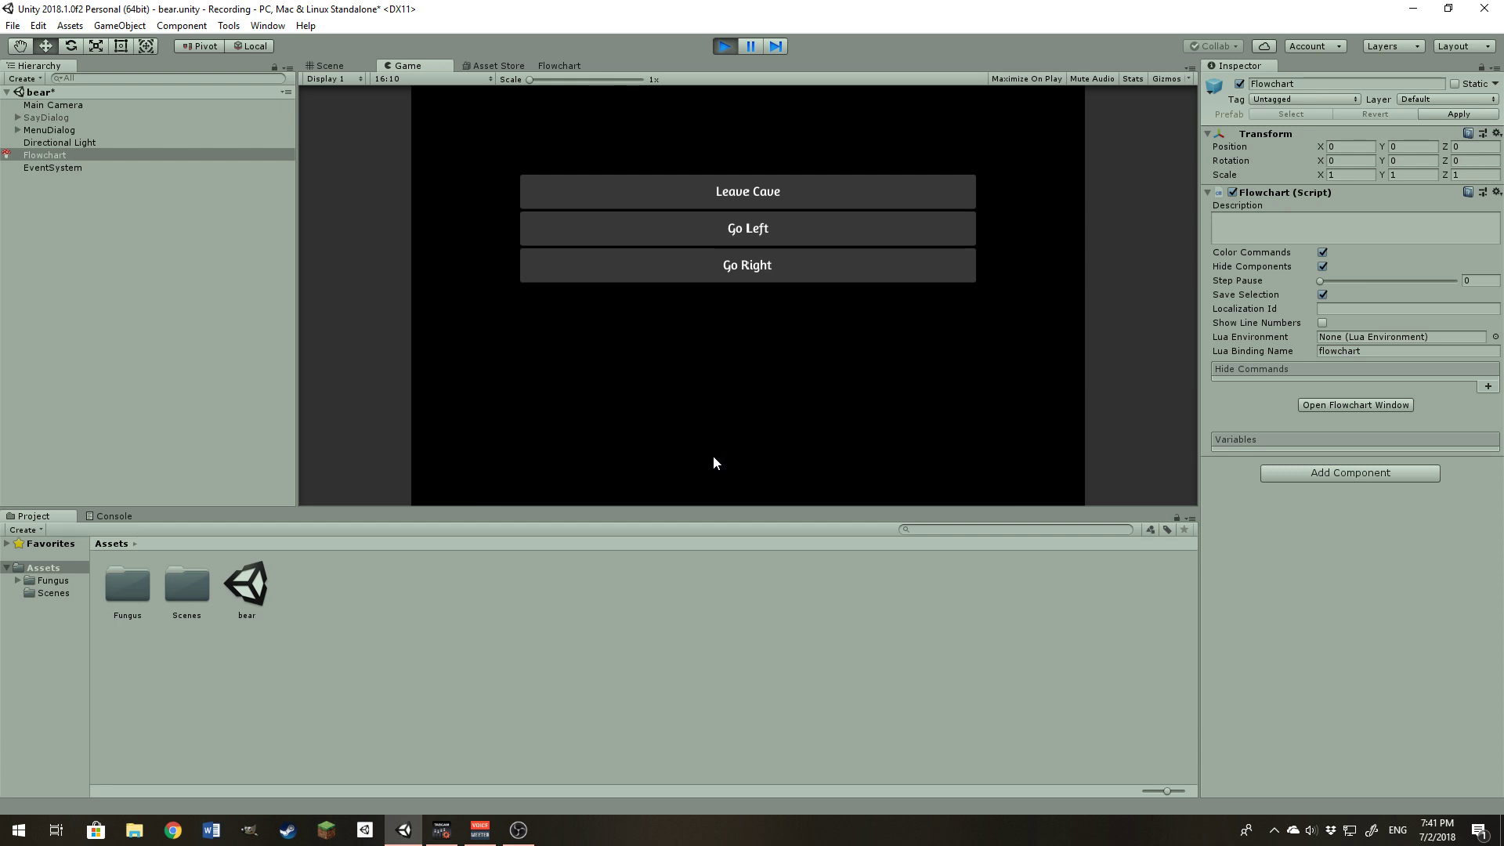
# Take the left passage again, slant into Passage 2, then return to Inside Cave.
pyautogui.click(712, 231)
pyautogui.click(616, 442)
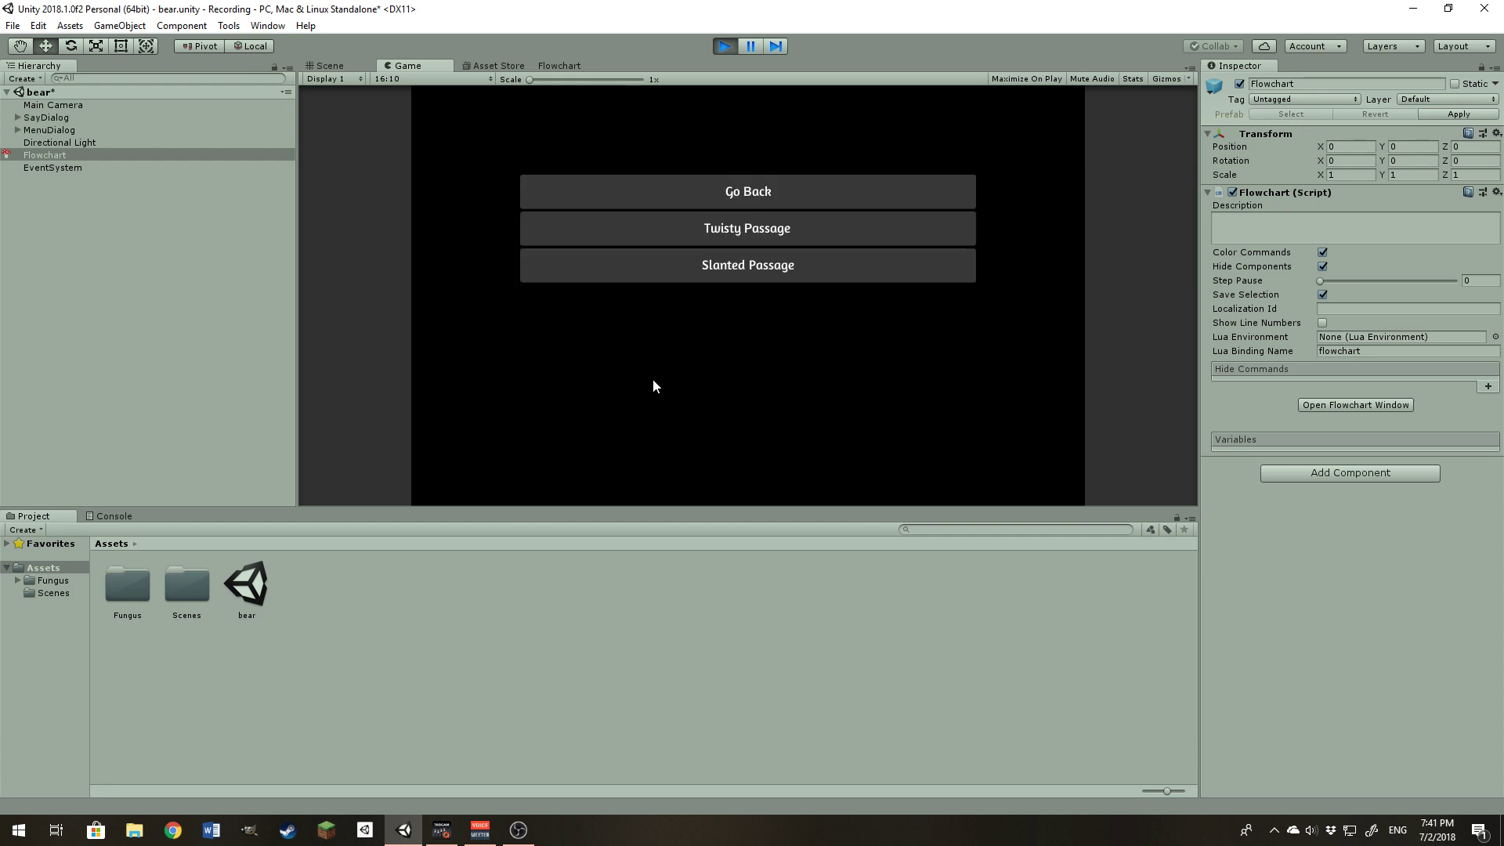
pyautogui.click(704, 275)
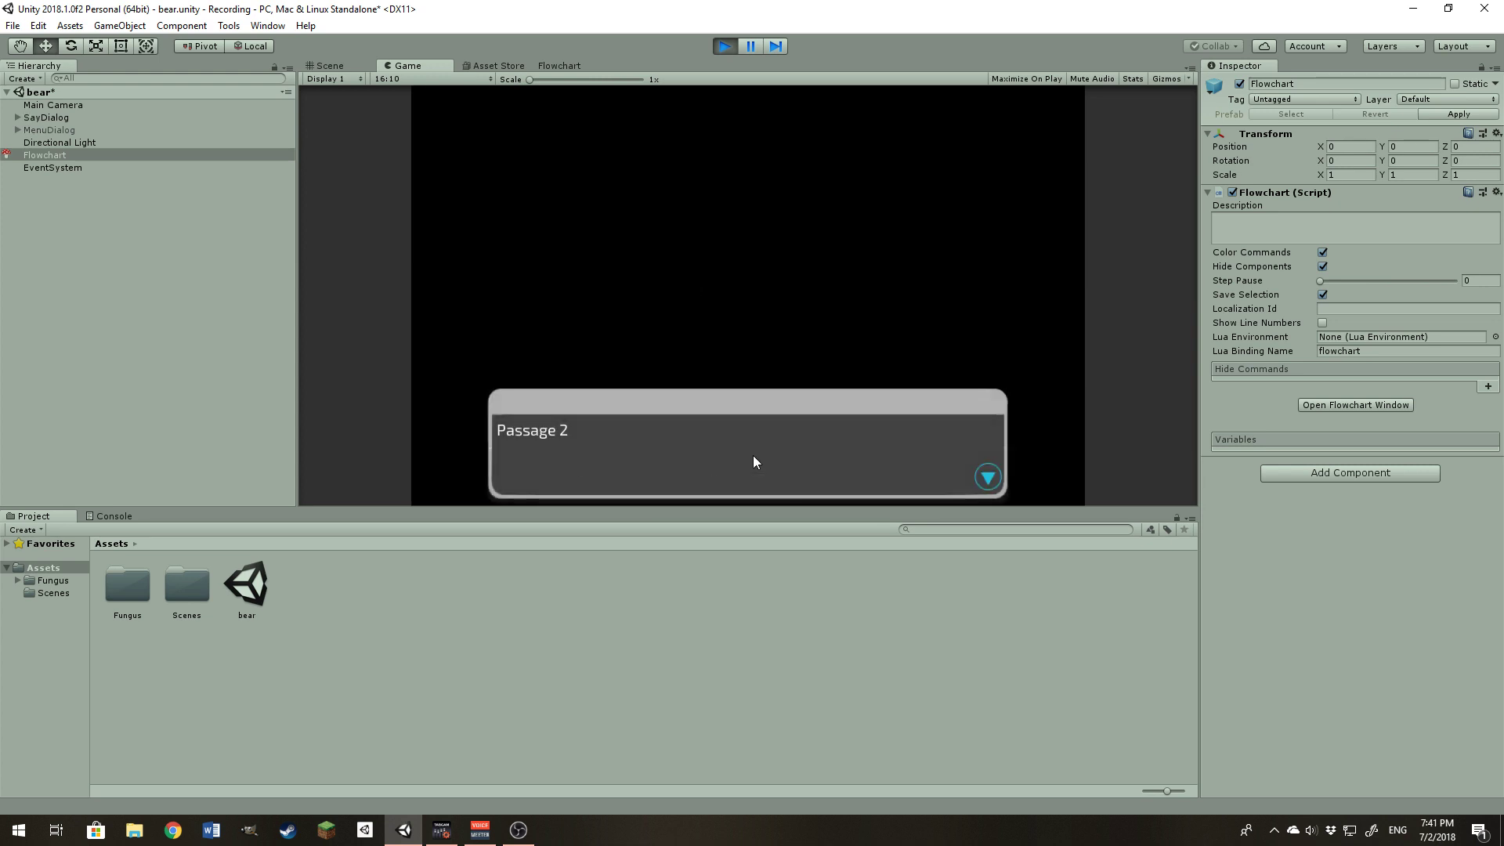
pyautogui.click(603, 431)
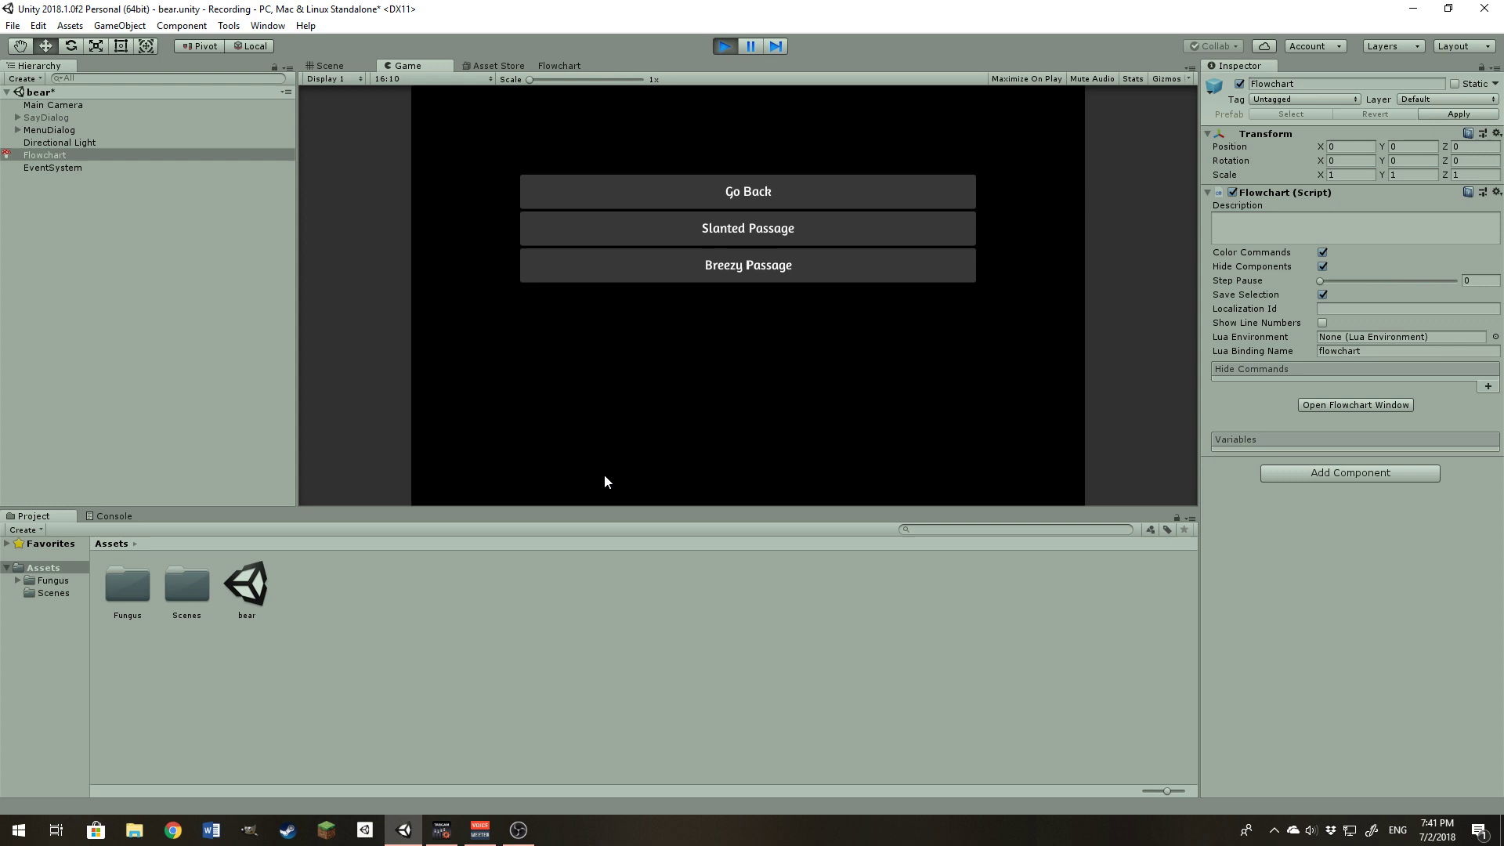
pyautogui.click(763, 191)
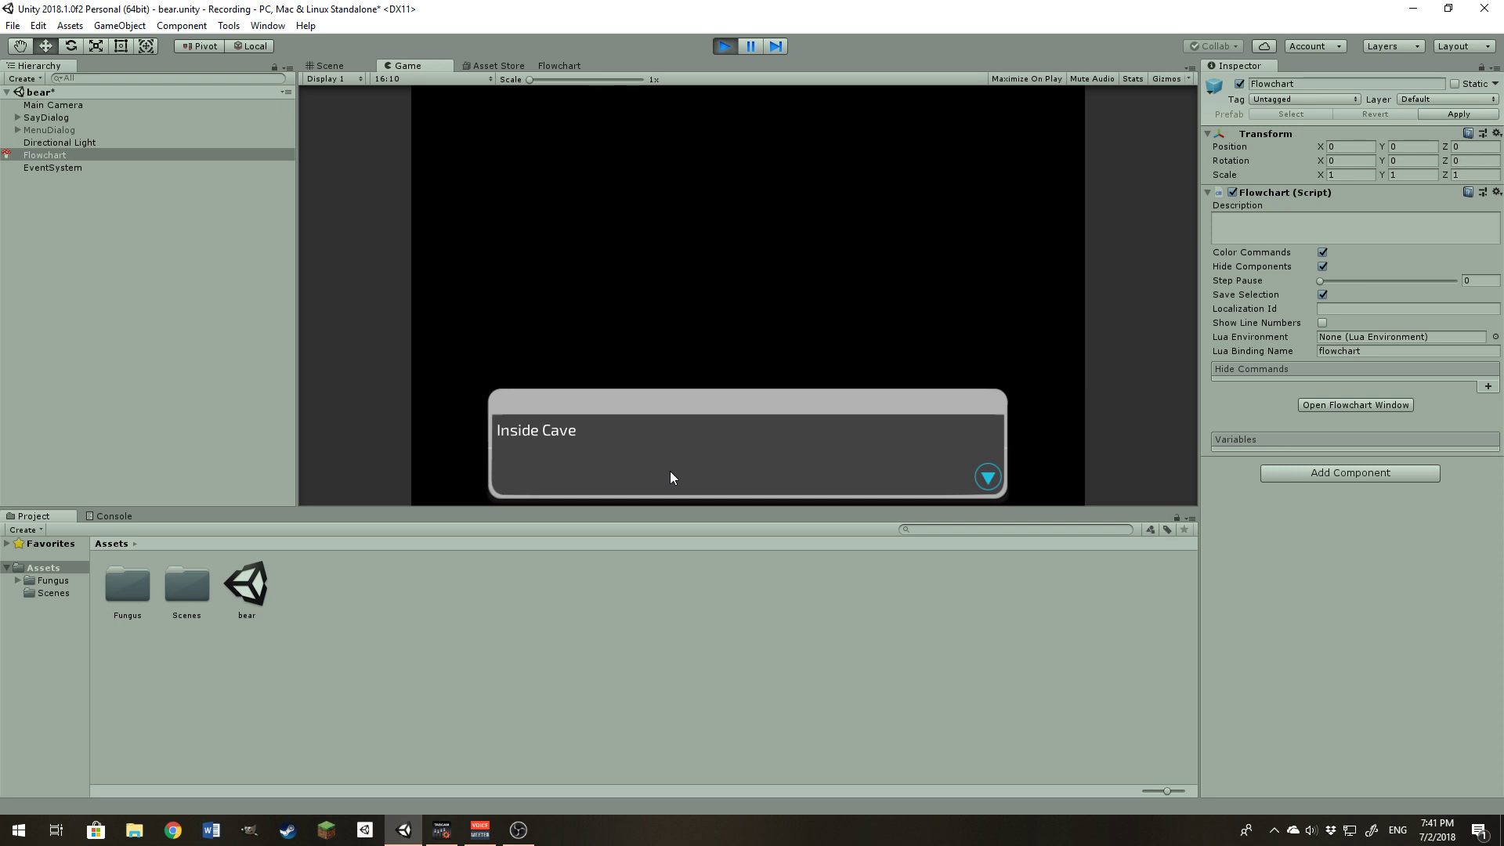
pyautogui.click(670, 477)
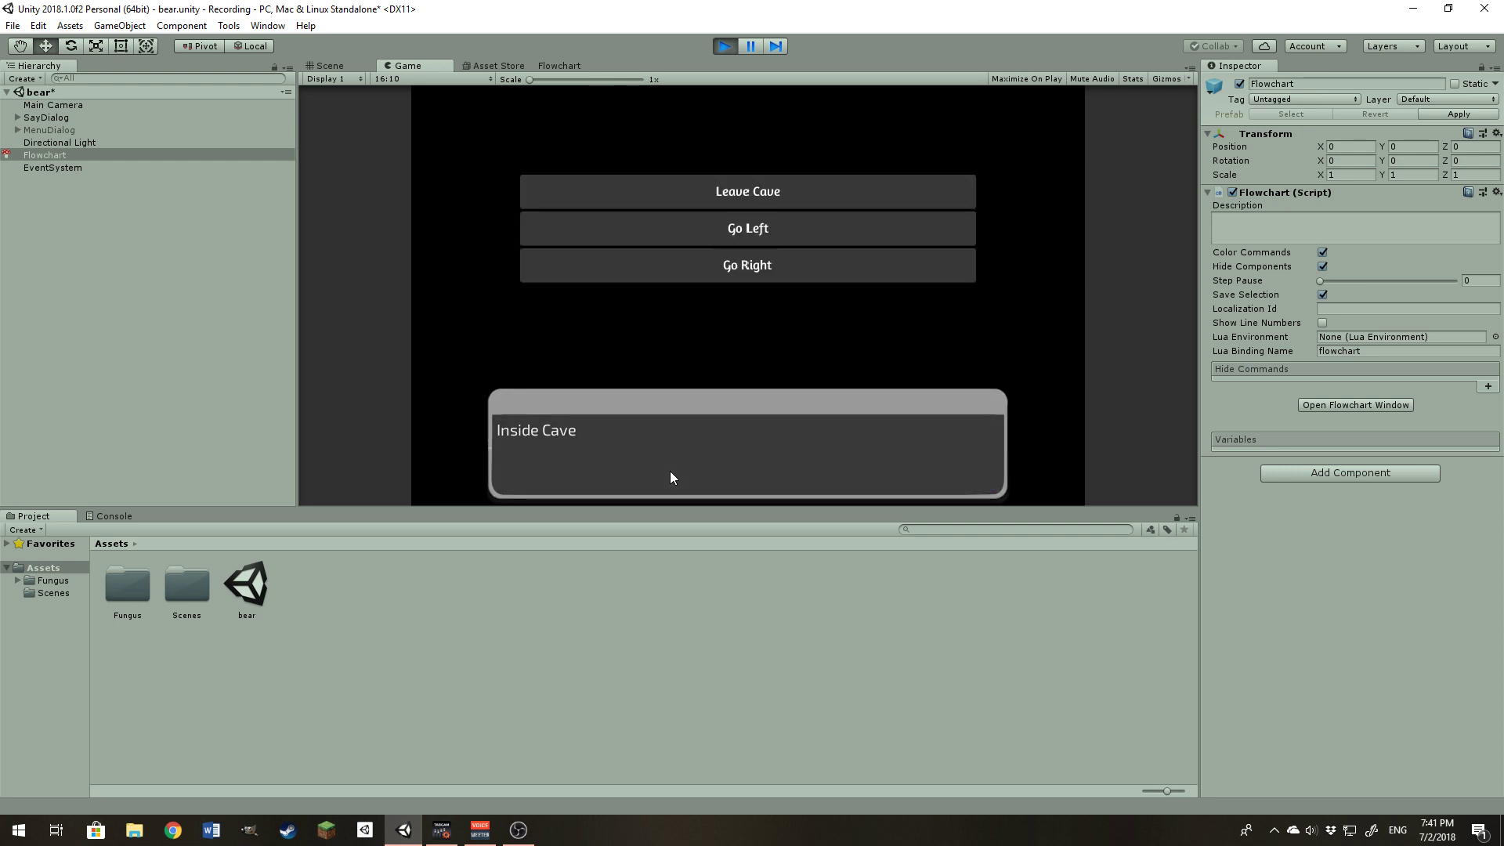
# Stop play mode and return to the Flowchart window.
pyautogui.click(722, 47)
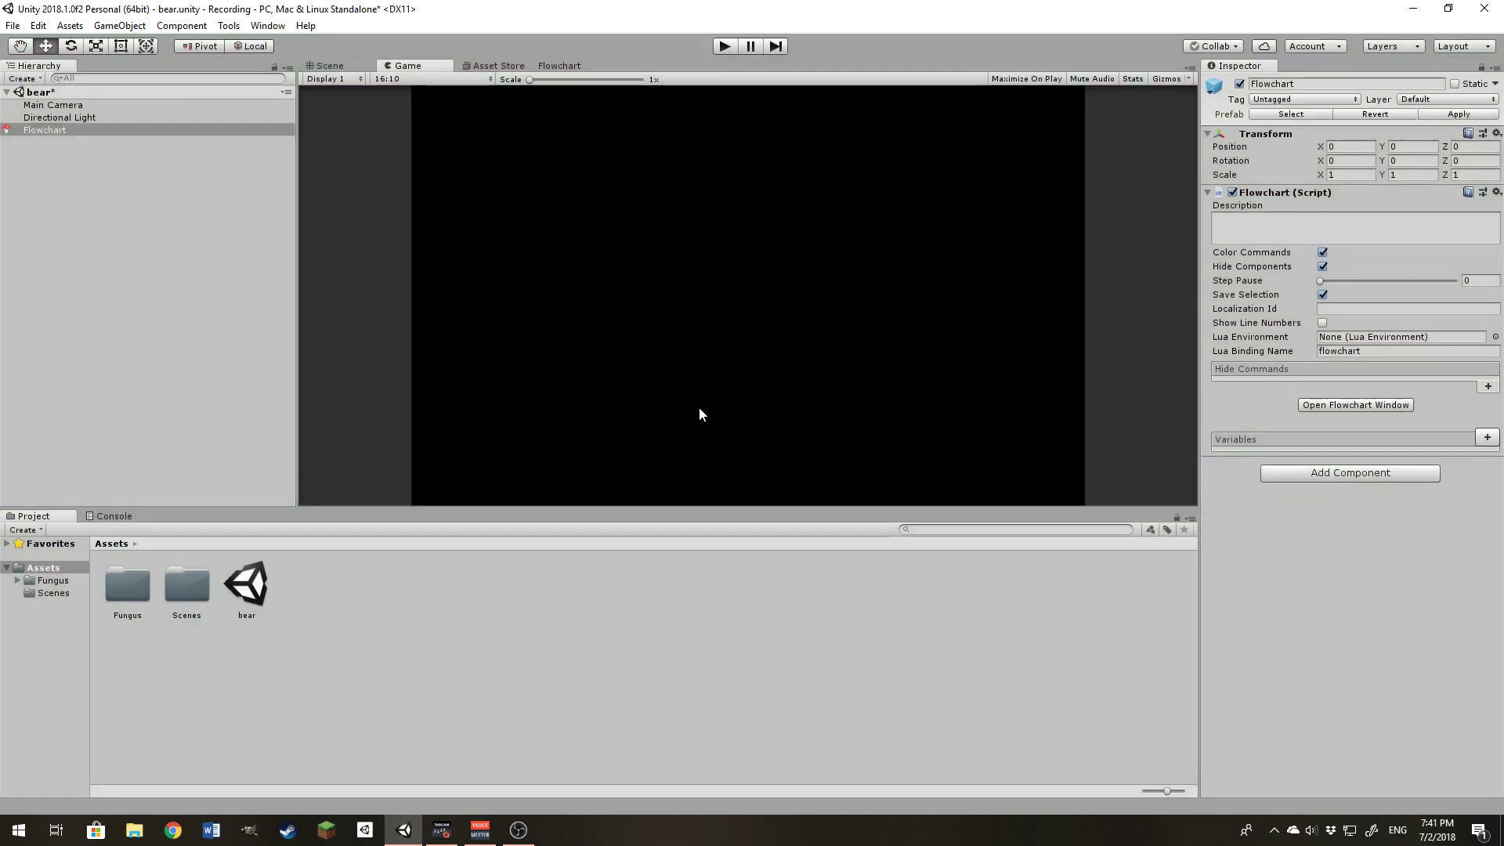
pyautogui.click(567, 65)
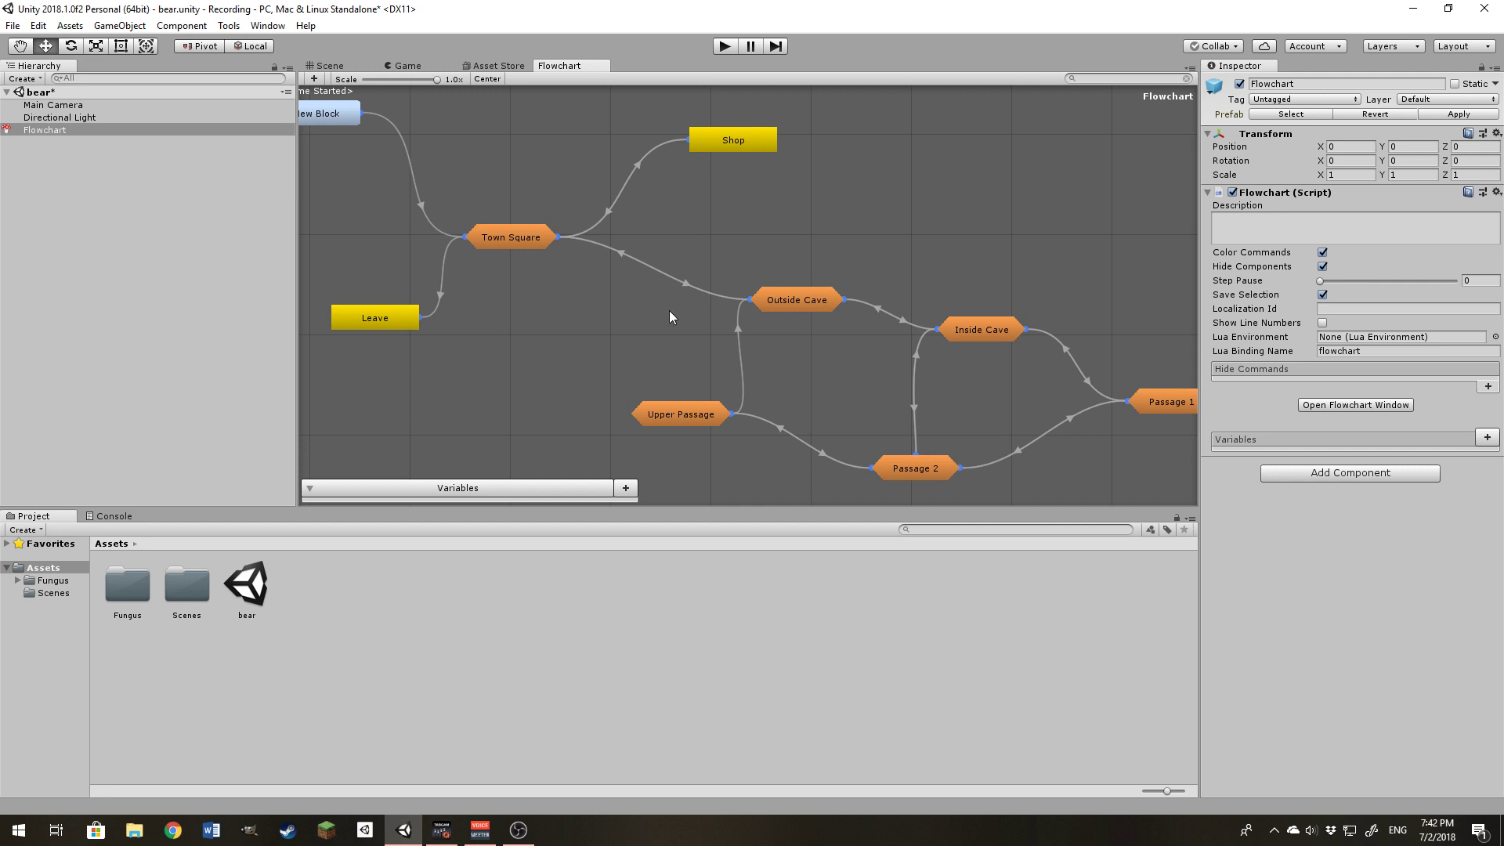
# Center the cave blocks and review Passage 1's Go Back menu option.
pyautogui.click(1170, 404)
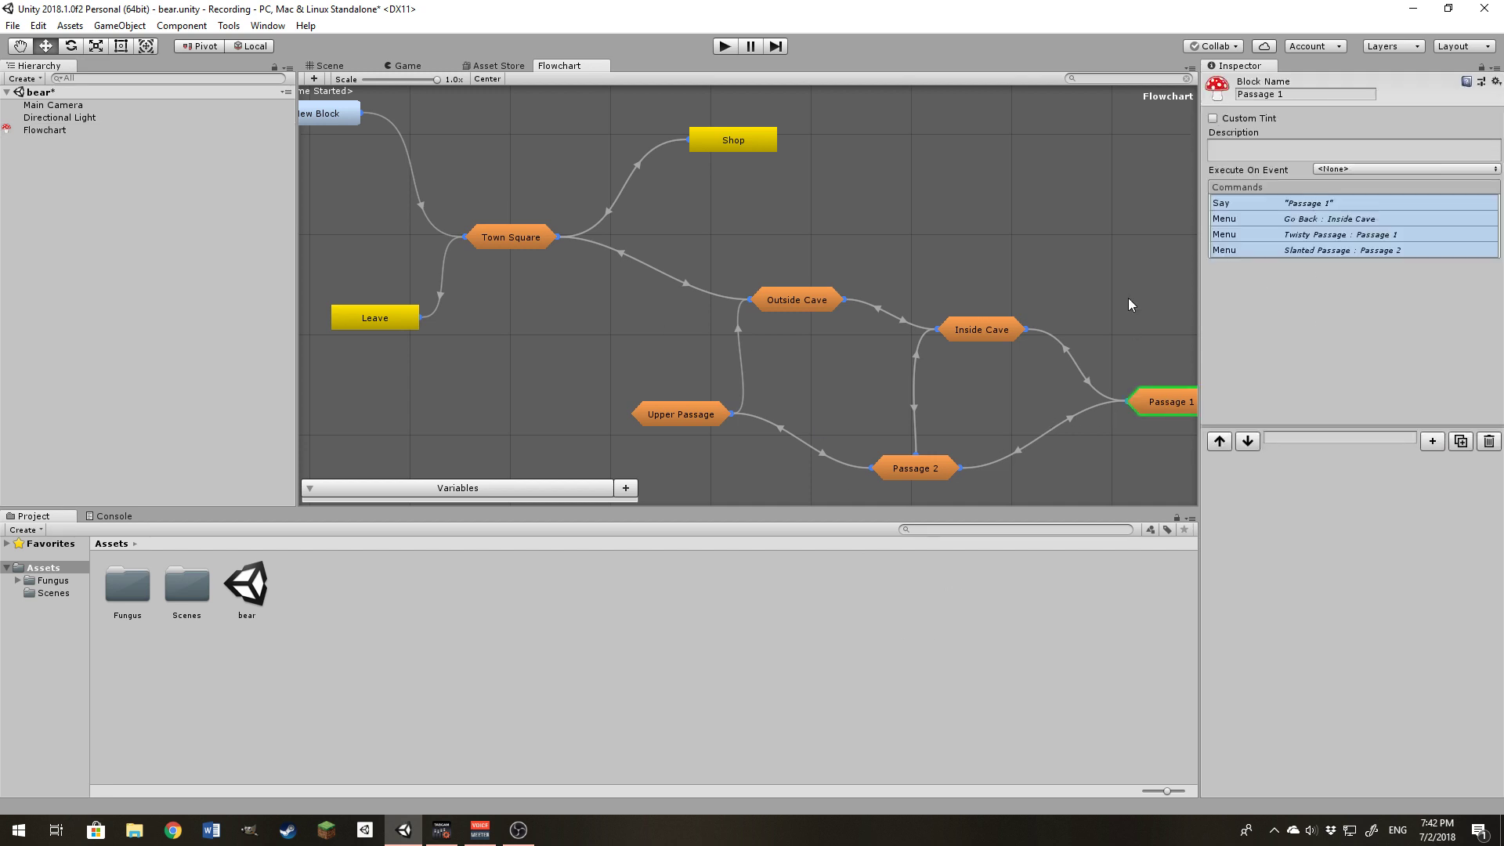
pyautogui.moveTo(1120, 318); pyautogui.dragTo(890, 303, button='middle')
pyautogui.click(1366, 221)
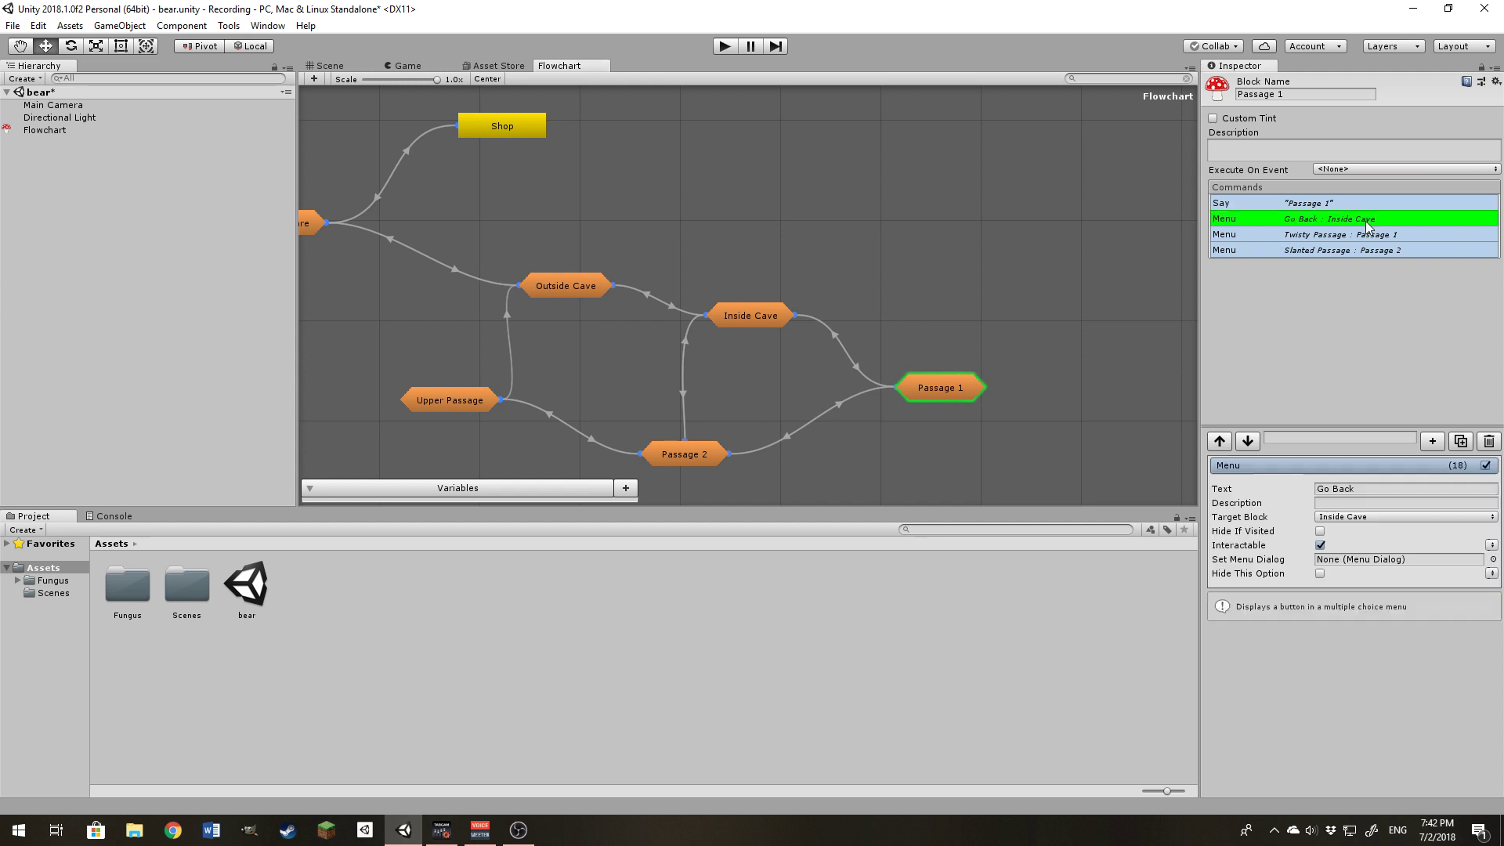
# Change Passage 2's Go Back menu text to 'Inside Cave'.
pyautogui.click(680, 462)
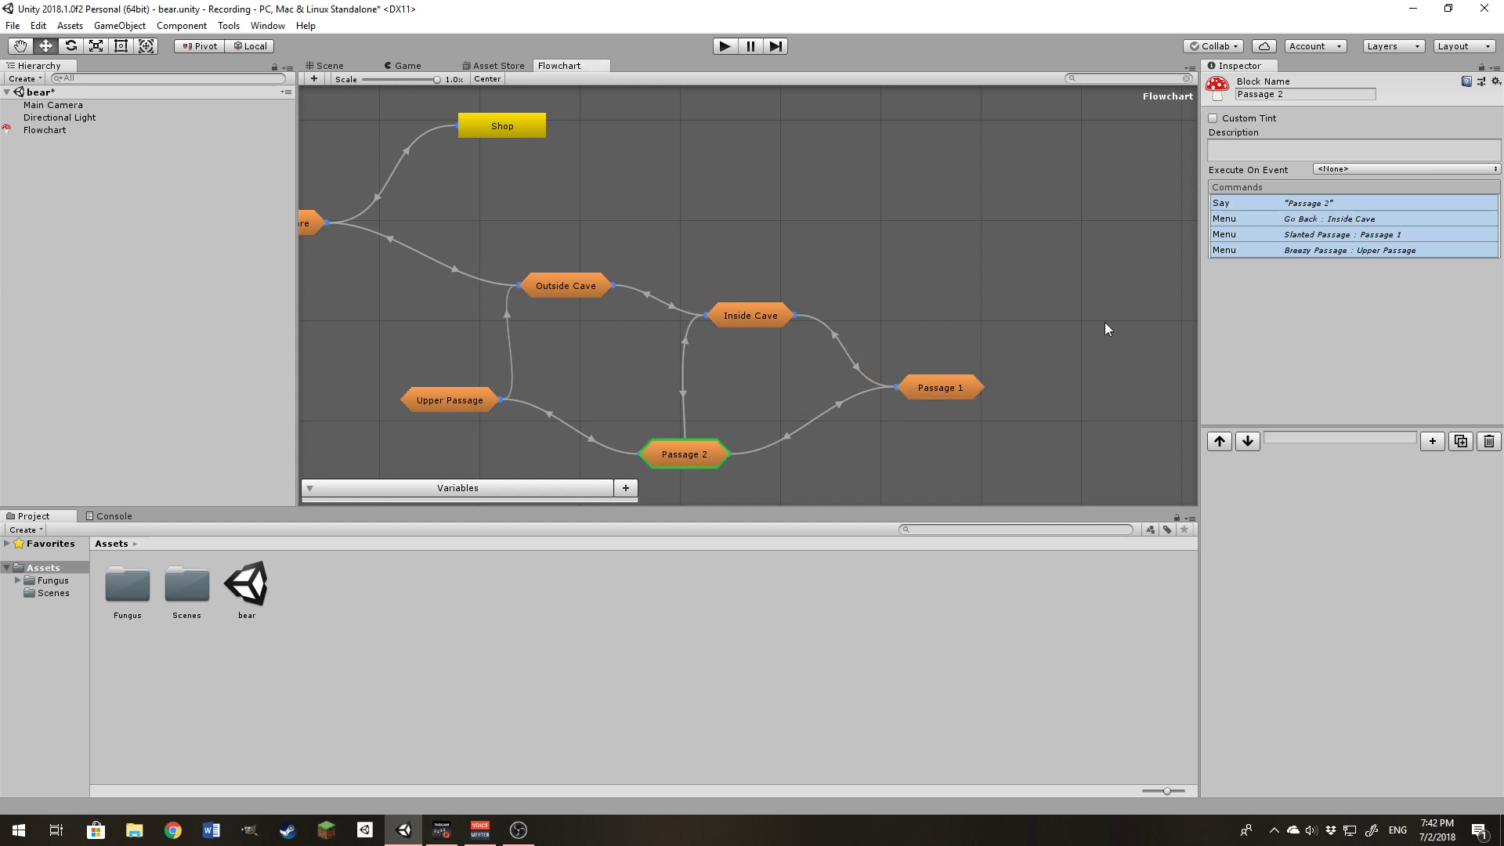
pyautogui.click(1308, 205)
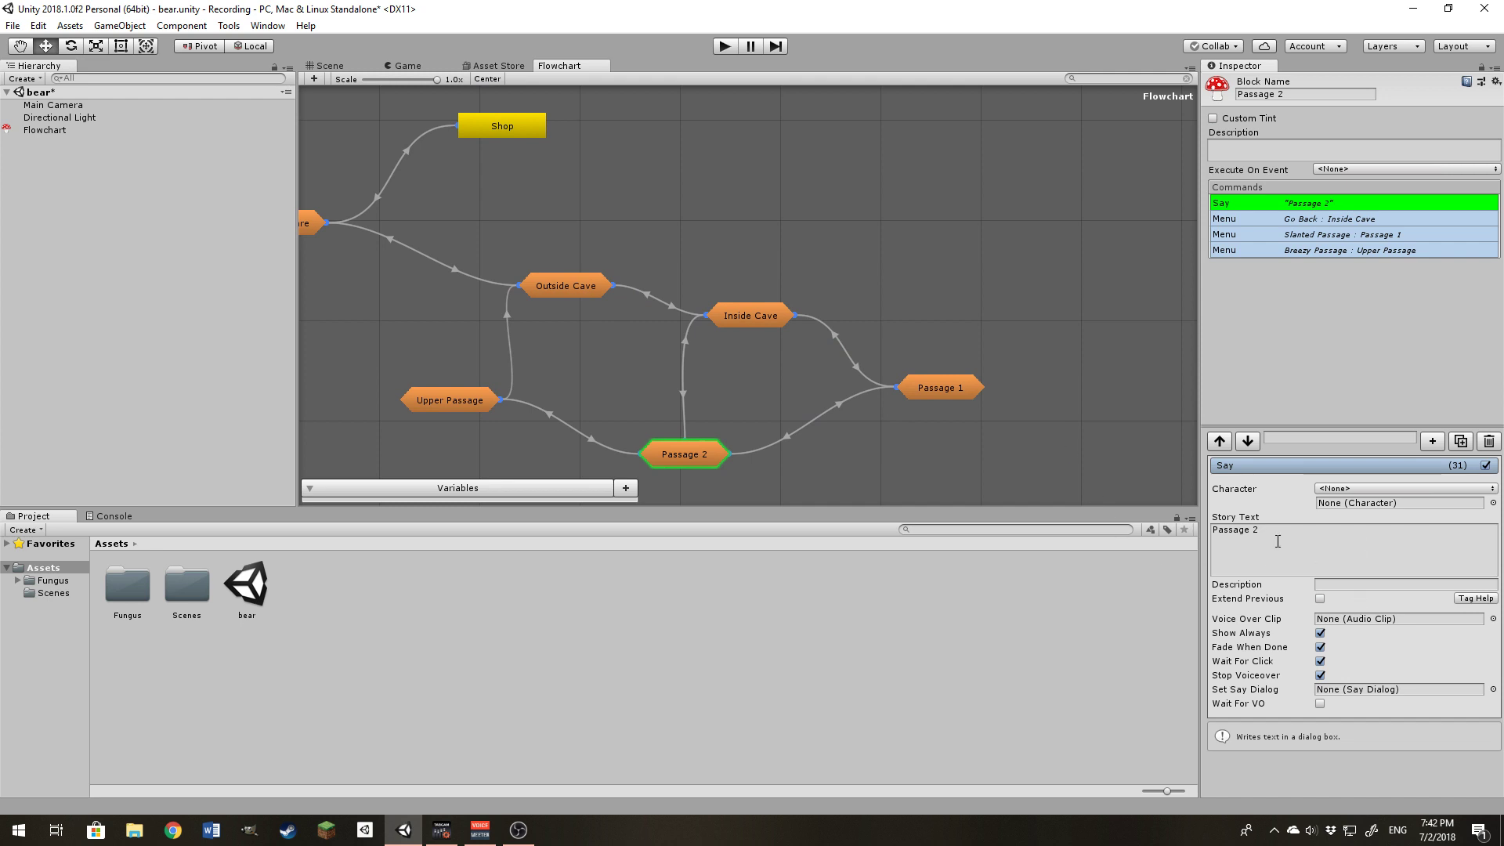
pyautogui.click(1313, 220)
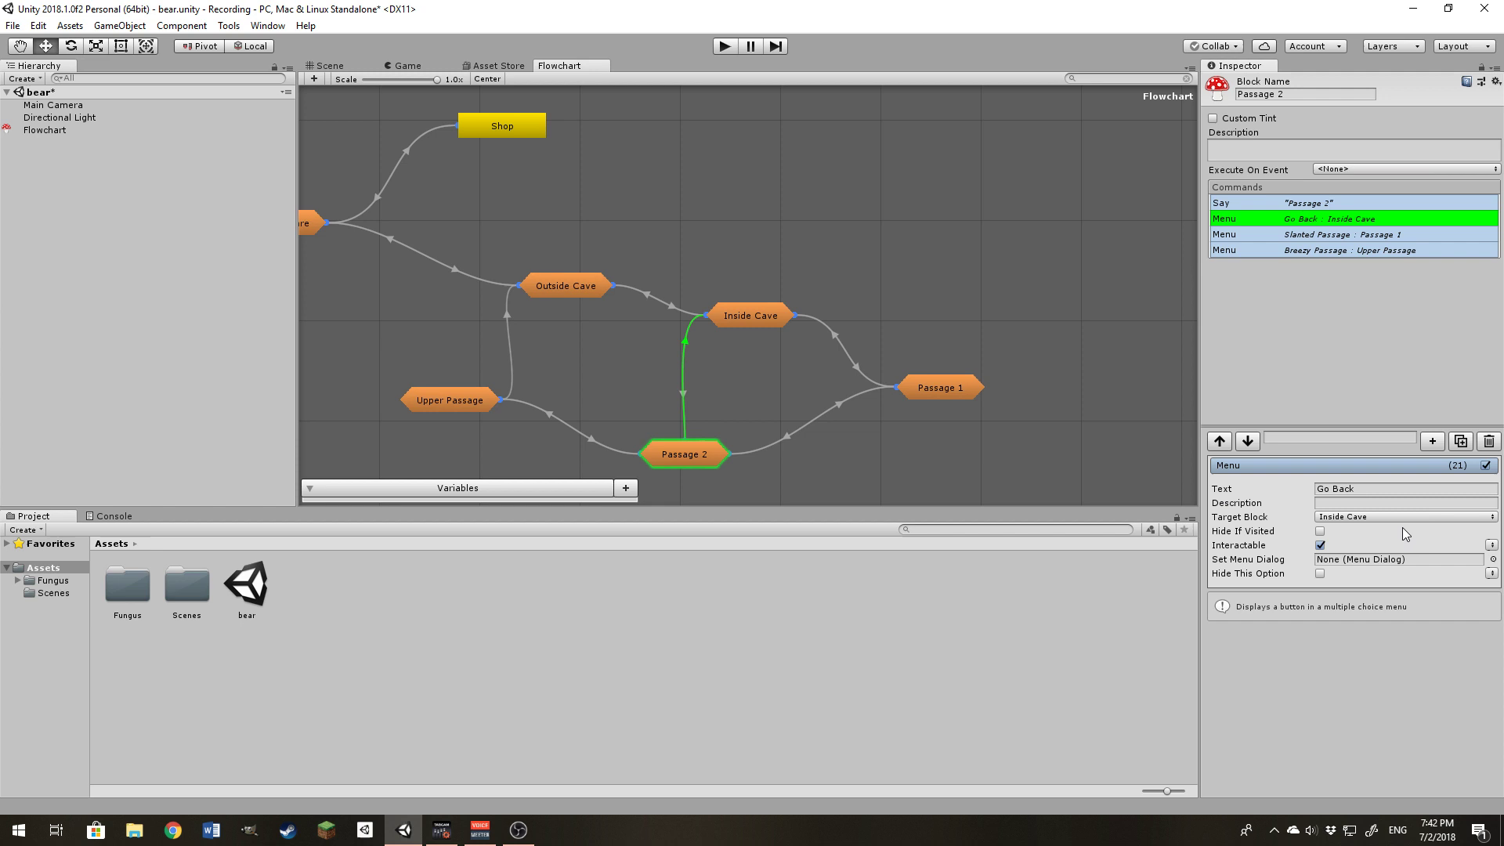
pyautogui.click(1402, 491)
pyautogui.write('Inside Cve')
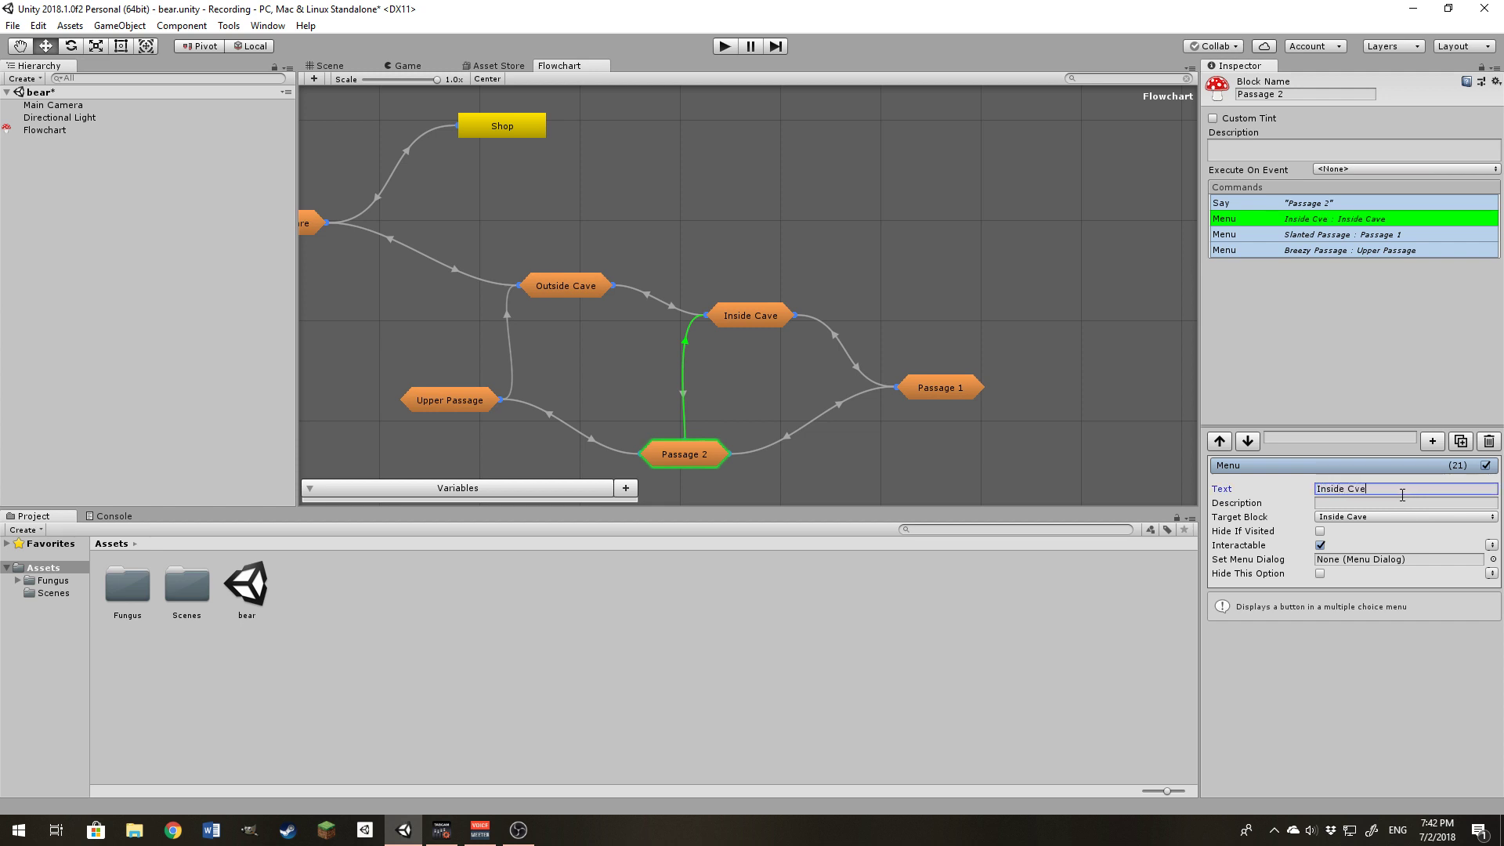
pyautogui.press('BackSpace')
pyautogui.press('BackSpace')
pyautogui.write('ave')
# Rename the Inside Cave block to 'Cave Entrance'.
pyautogui.click(580, 296)
pyautogui.click(761, 315)
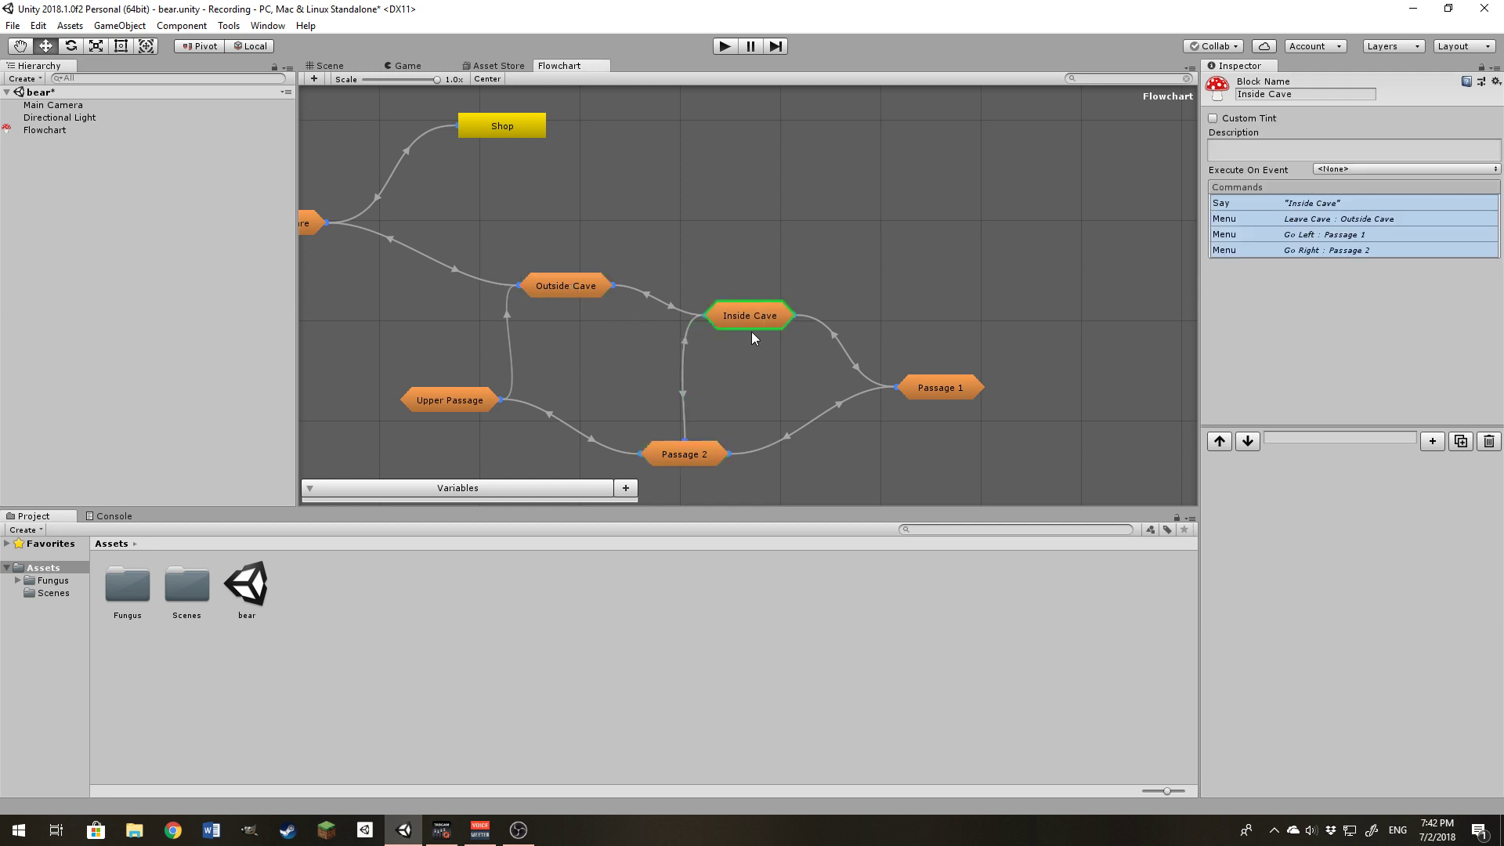
pyautogui.click(1318, 93)
pyautogui.write('Cave Entrance')
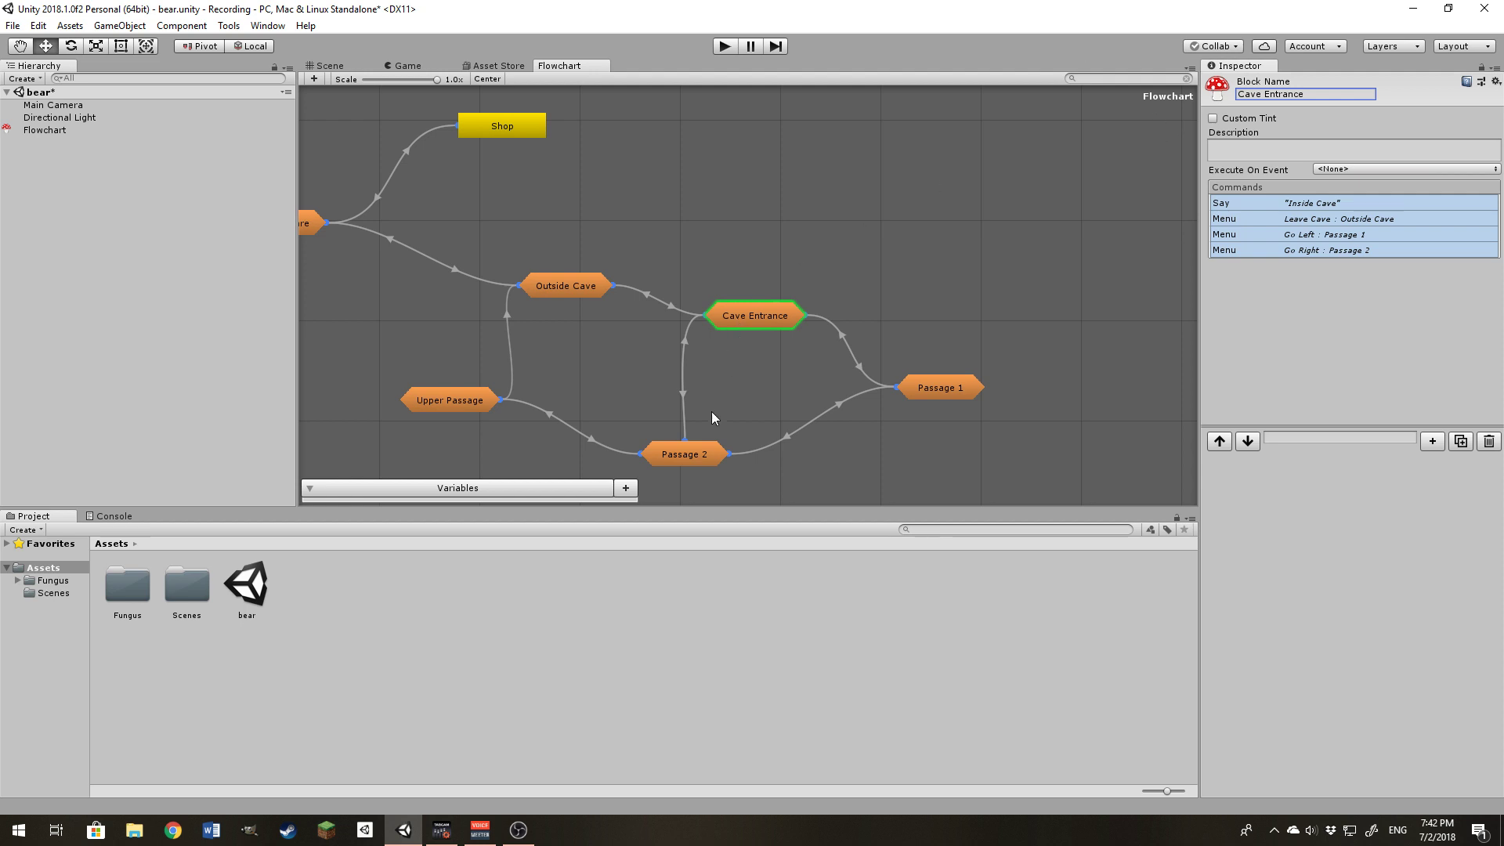
# Change Passage 2's menu option text from 'Inside Cave' to 'Cave Entrance'.
pyautogui.click(699, 459)
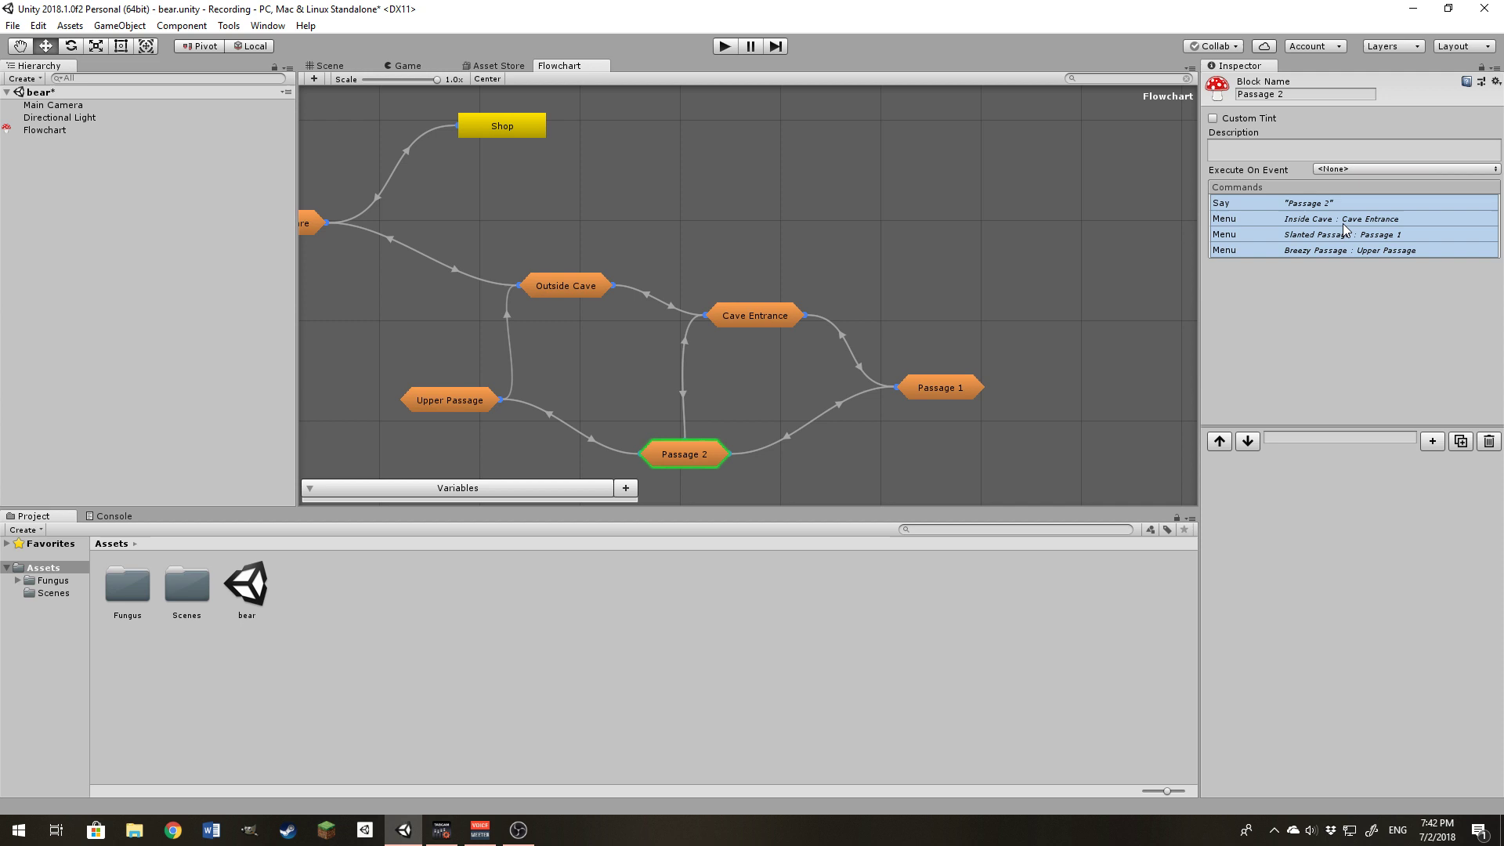
pyautogui.click(1312, 220)
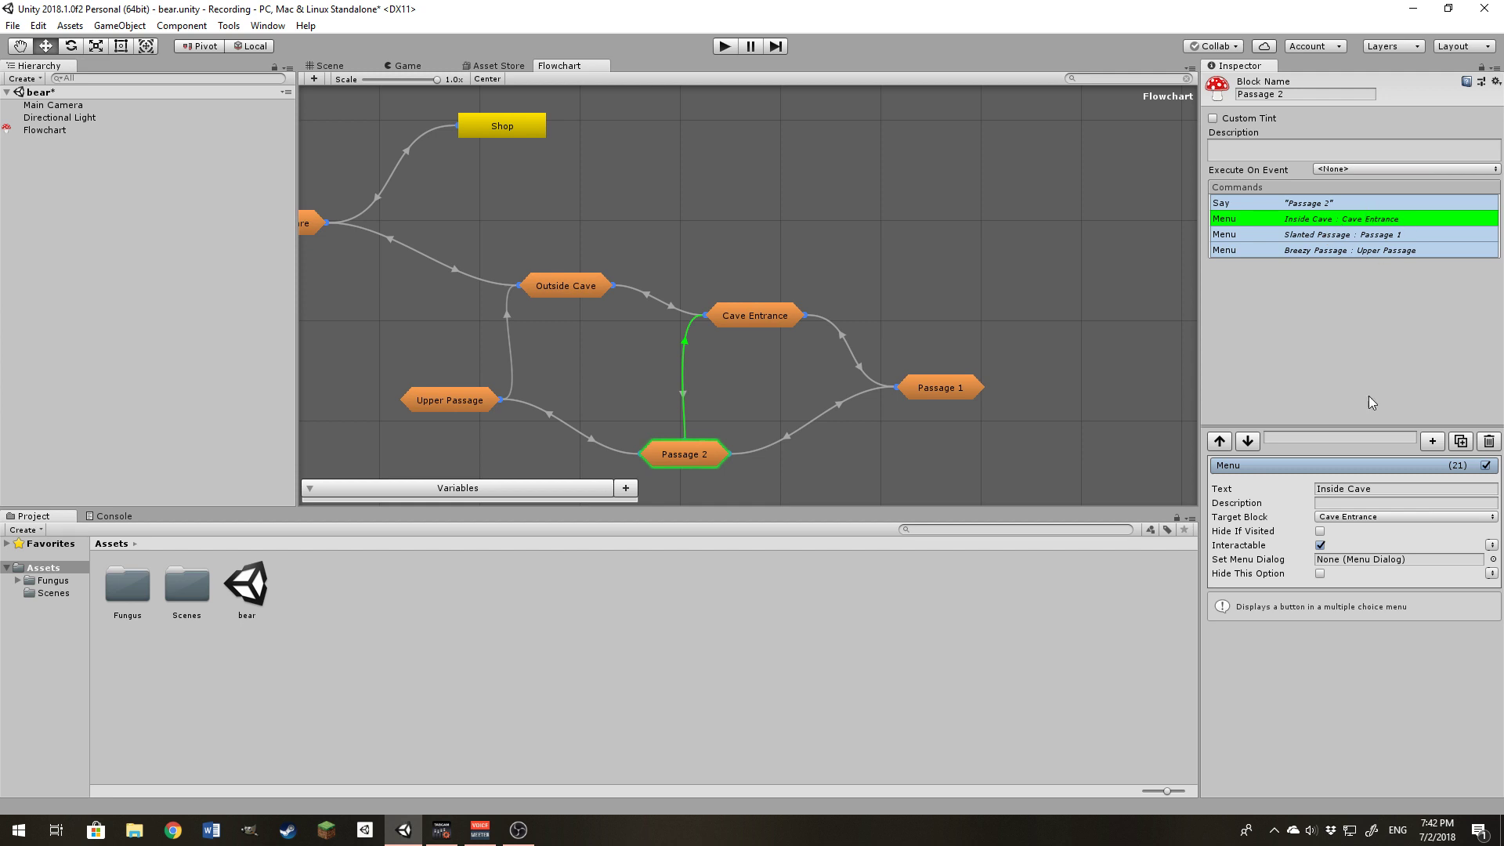
pyautogui.click(1340, 490)
pyautogui.write('Cave Entr')
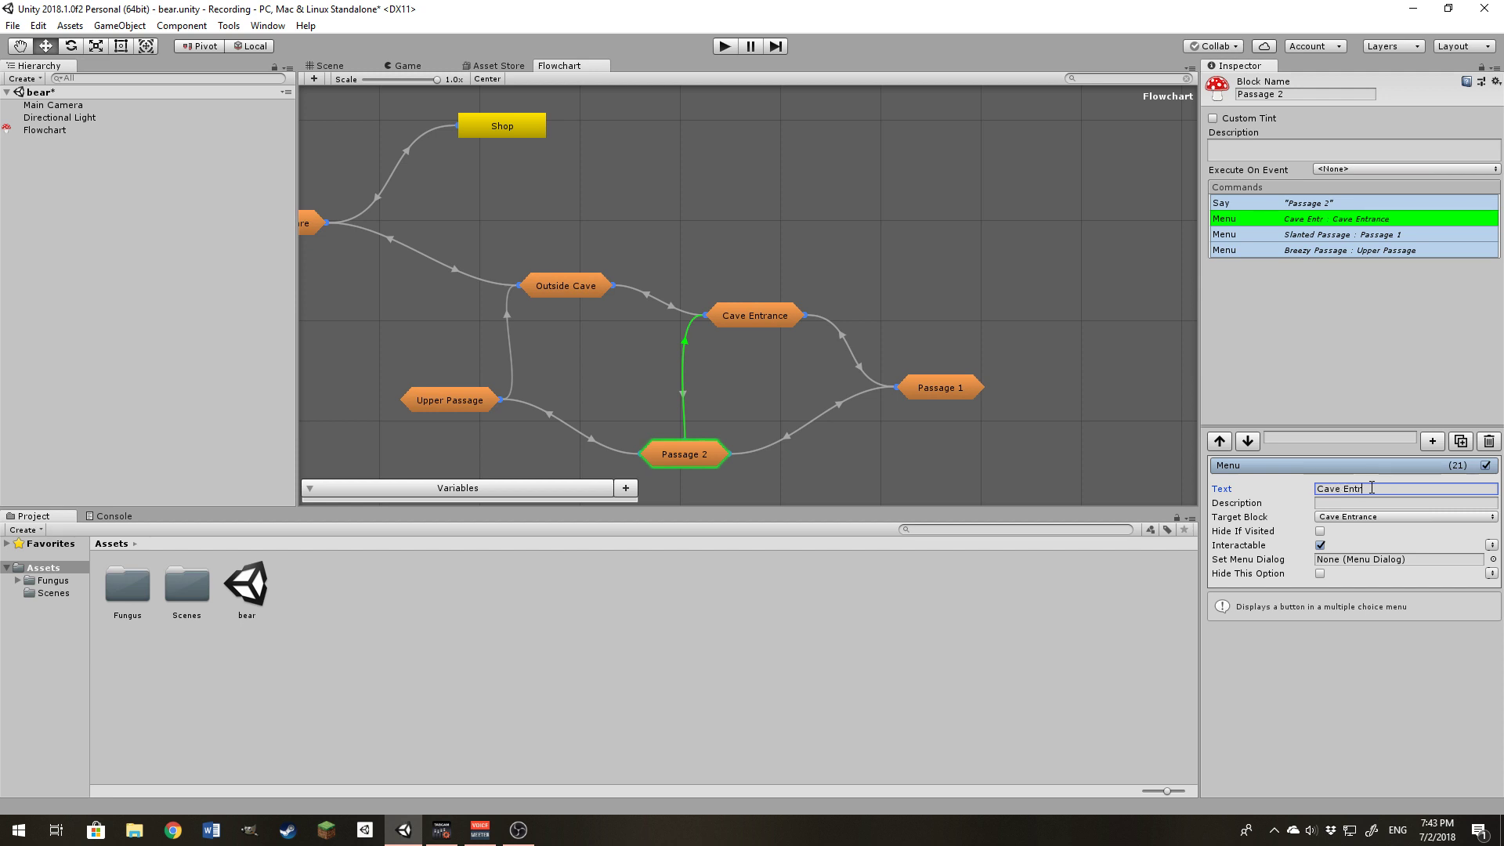
pyautogui.write('ance')
# Replace the 'Go Back' text of Passage 1's Menu command with 'Cave Entrance'.
pyautogui.click(951, 390)
pyautogui.click(1357, 207)
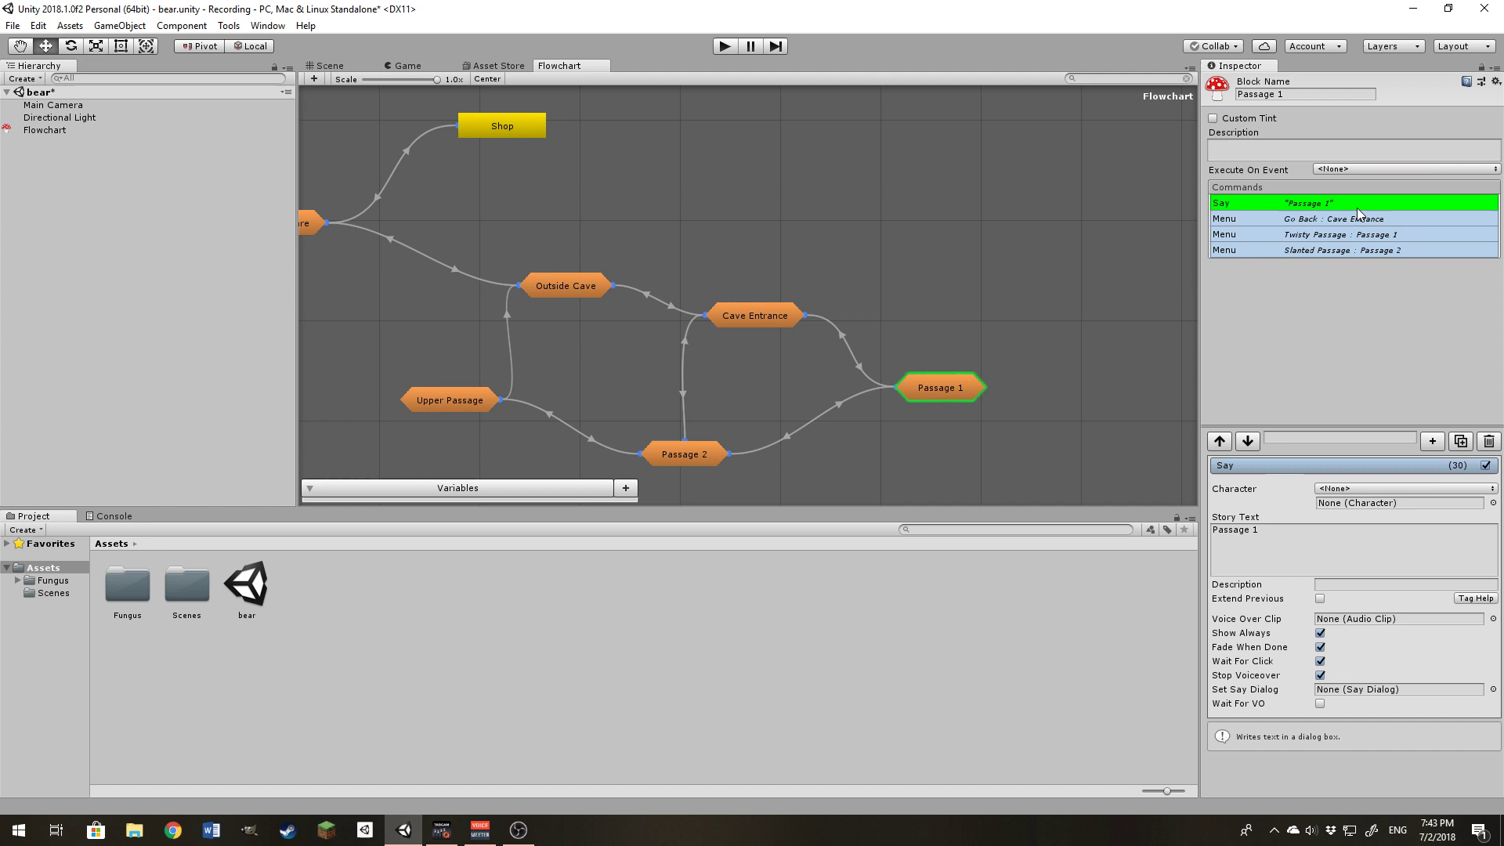
pyautogui.click(1356, 219)
pyautogui.click(1388, 487)
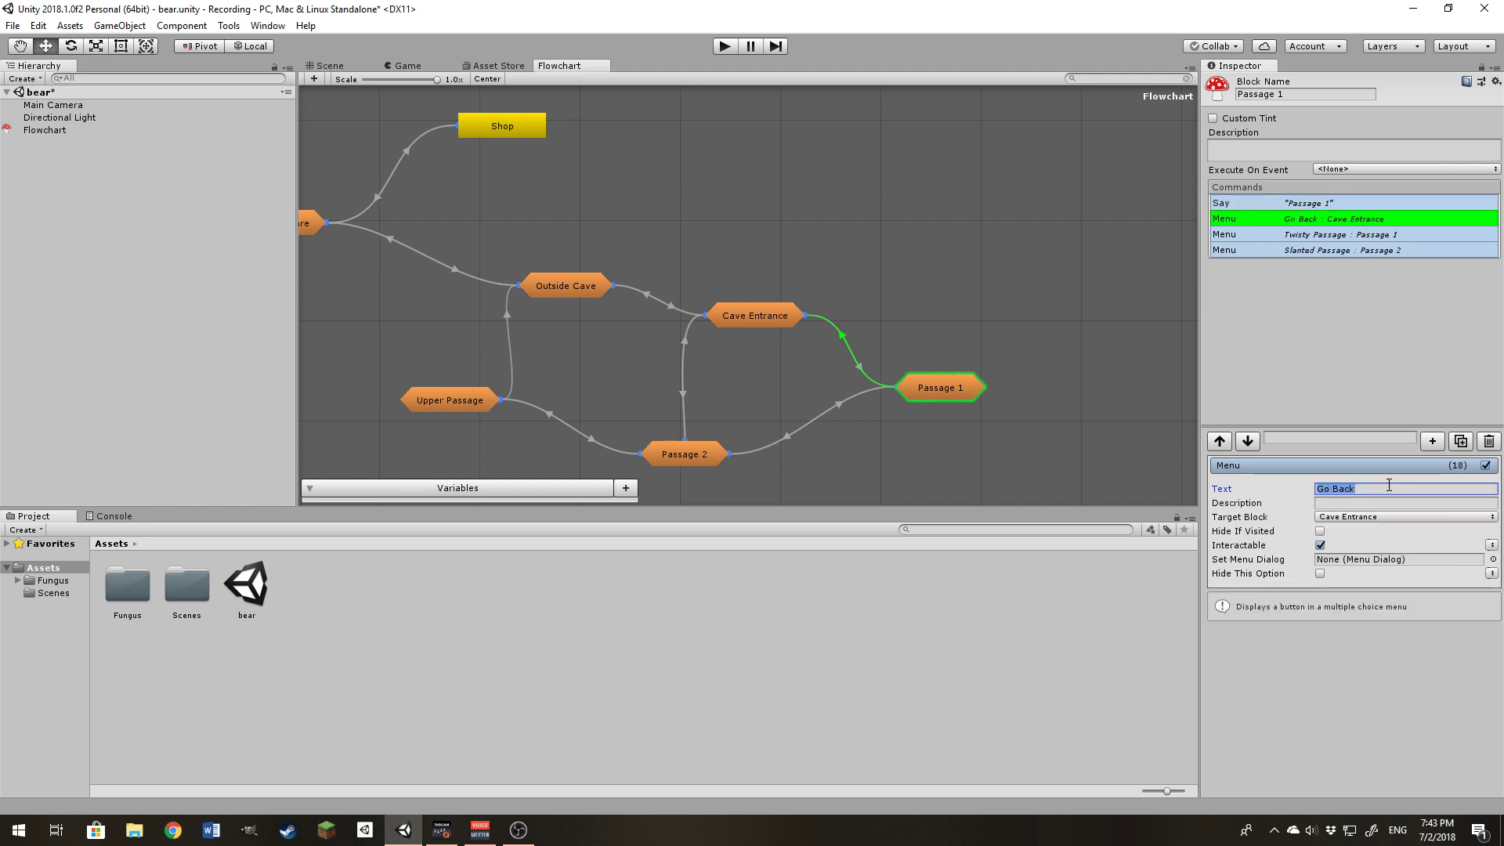
pyautogui.write('Cave Entrance')
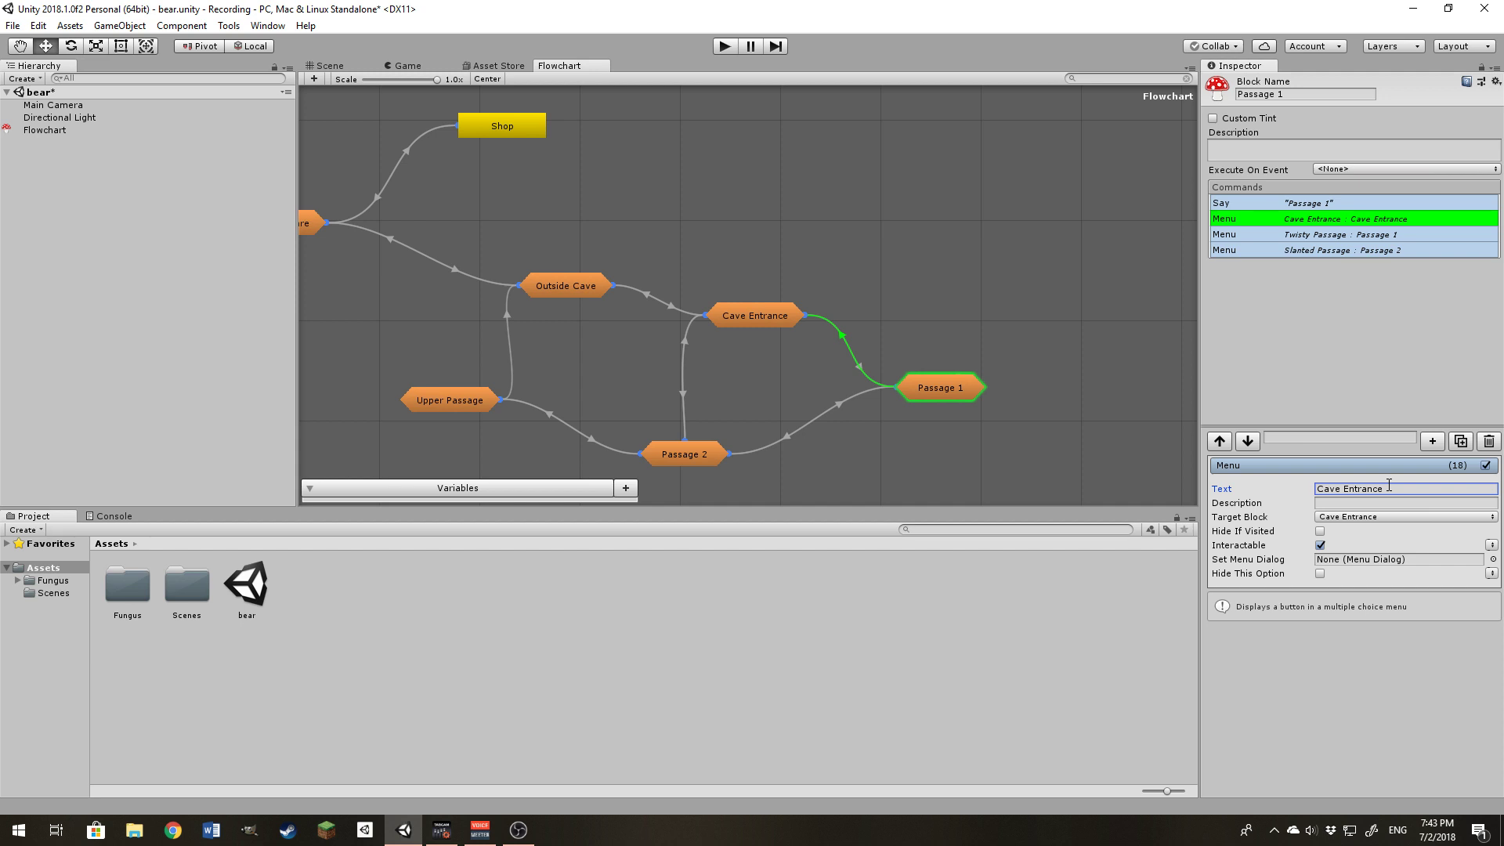
# Pan to Town Square, review Town Square and Shop, and select the empty Leave block.
pyautogui.moveTo(693, 252); pyautogui.dragTo(1019, 304, button='middle')
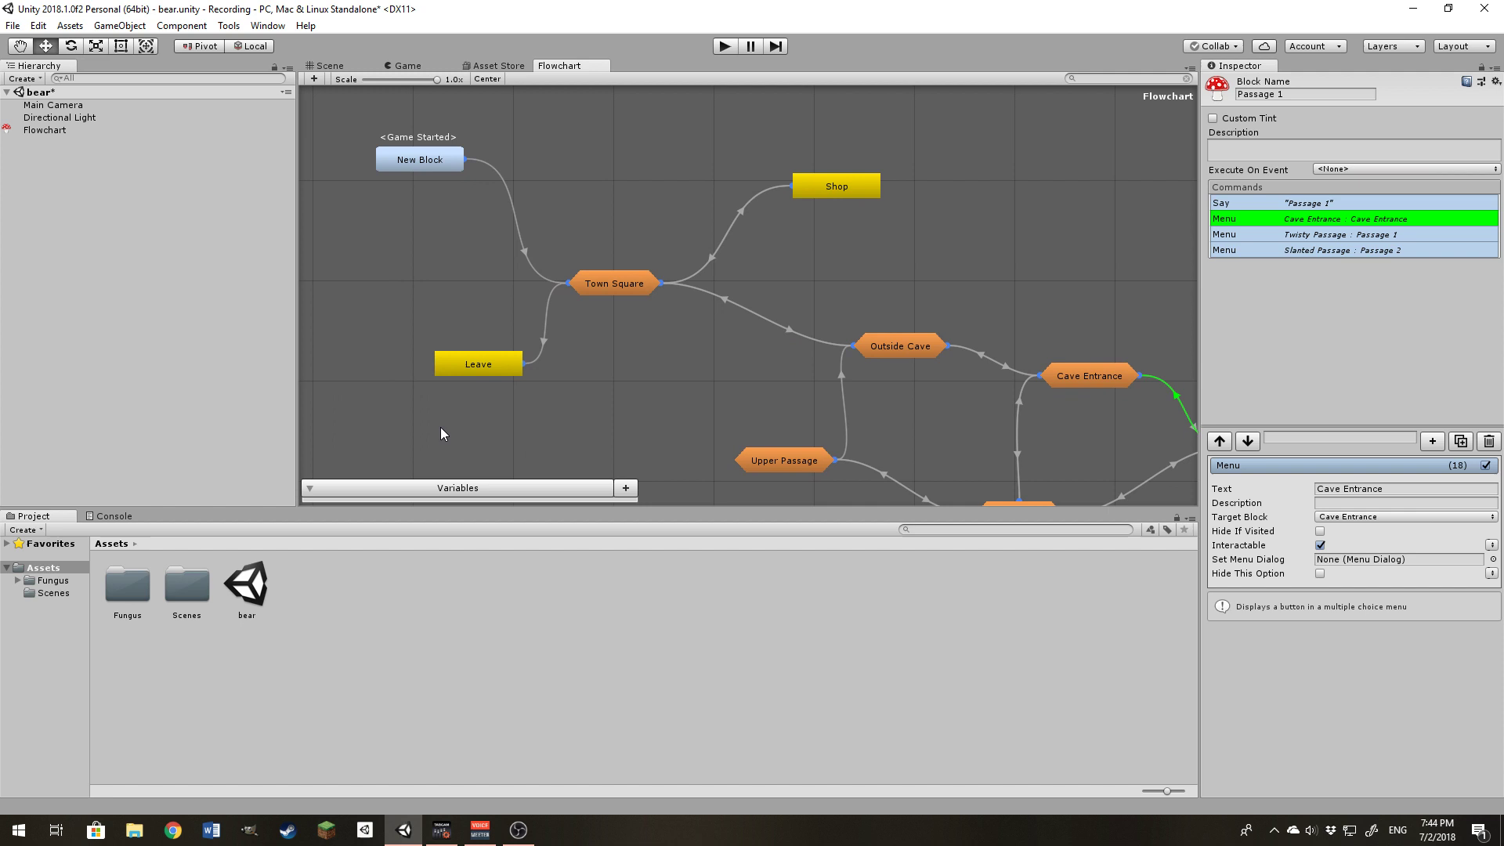
pyautogui.click(595, 288)
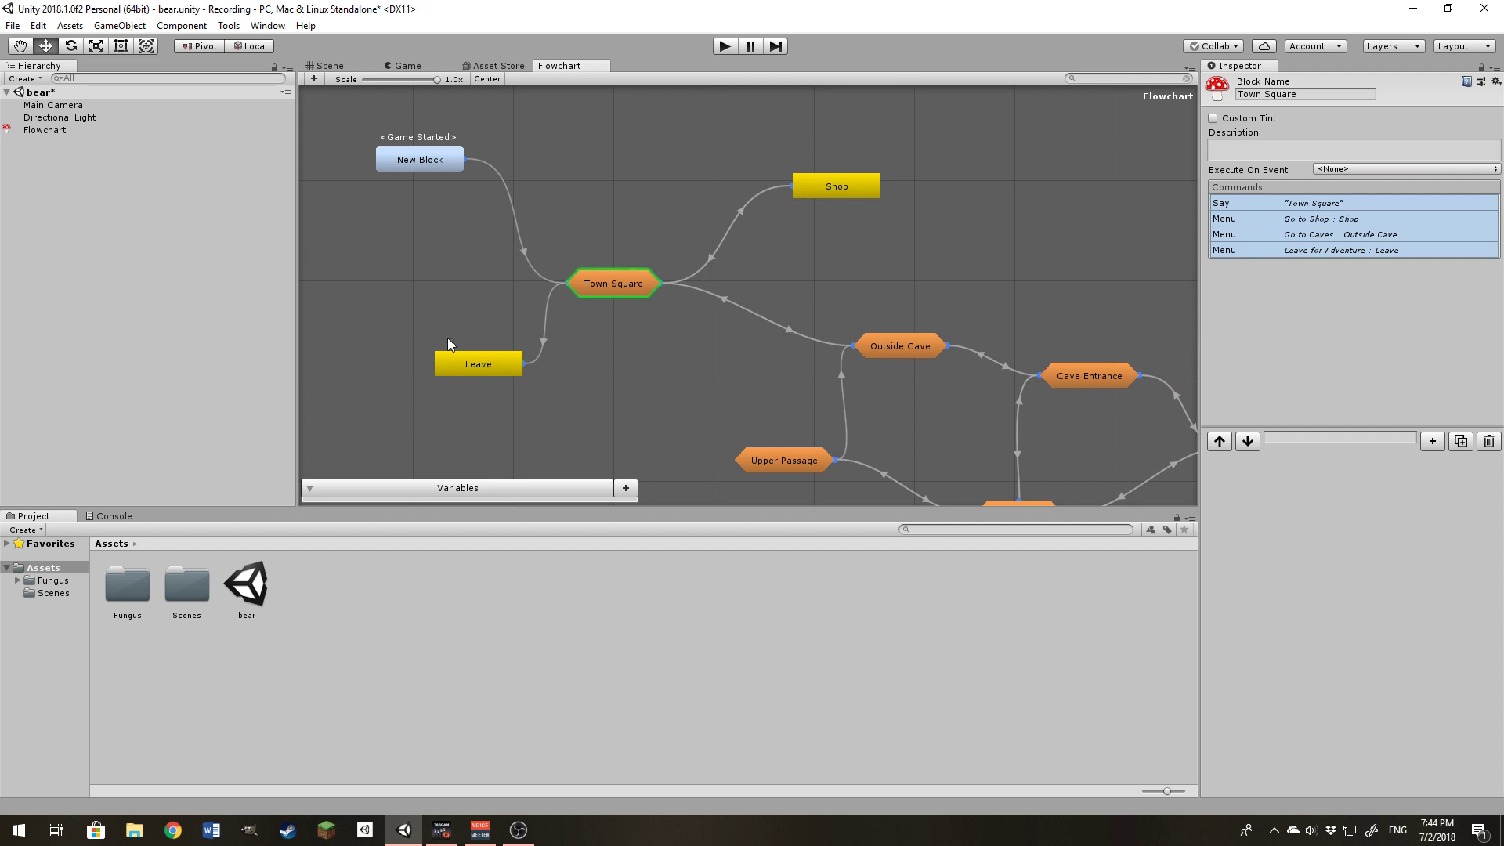
pyautogui.click(871, 190)
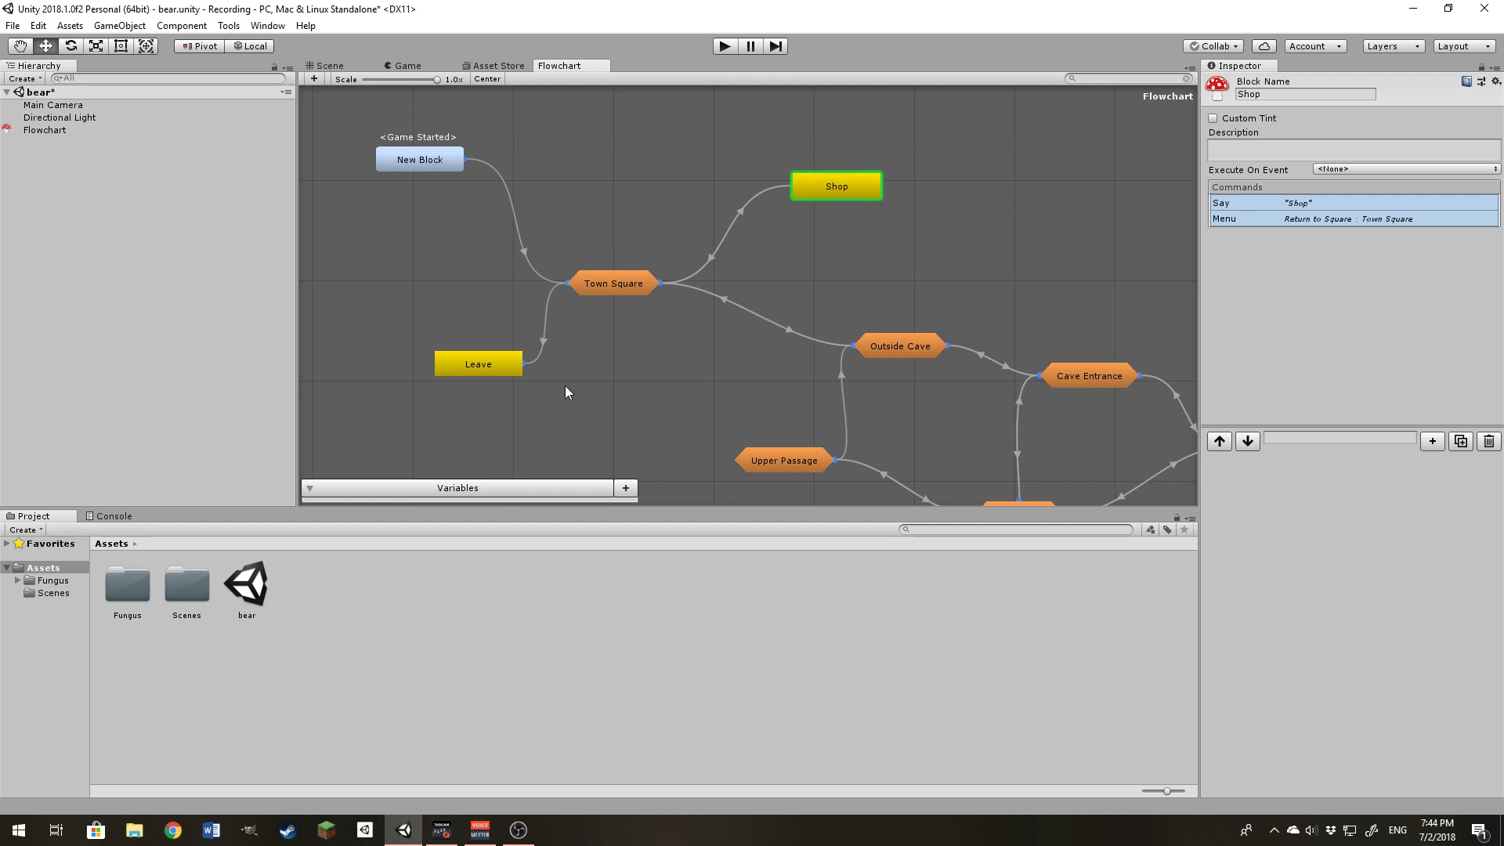
pyautogui.click(485, 374)
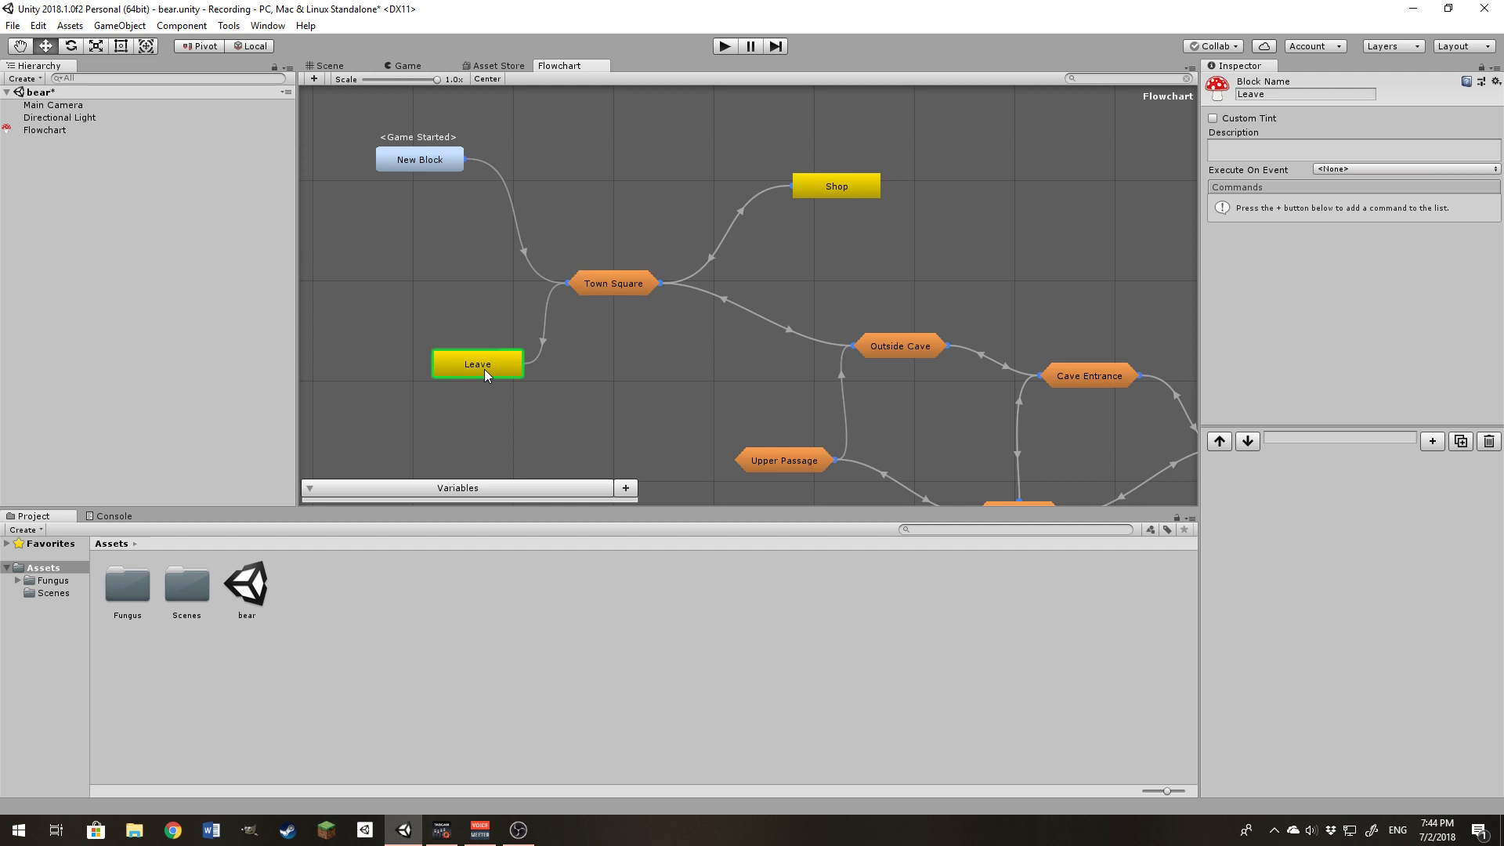
pyautogui.click(595, 284)
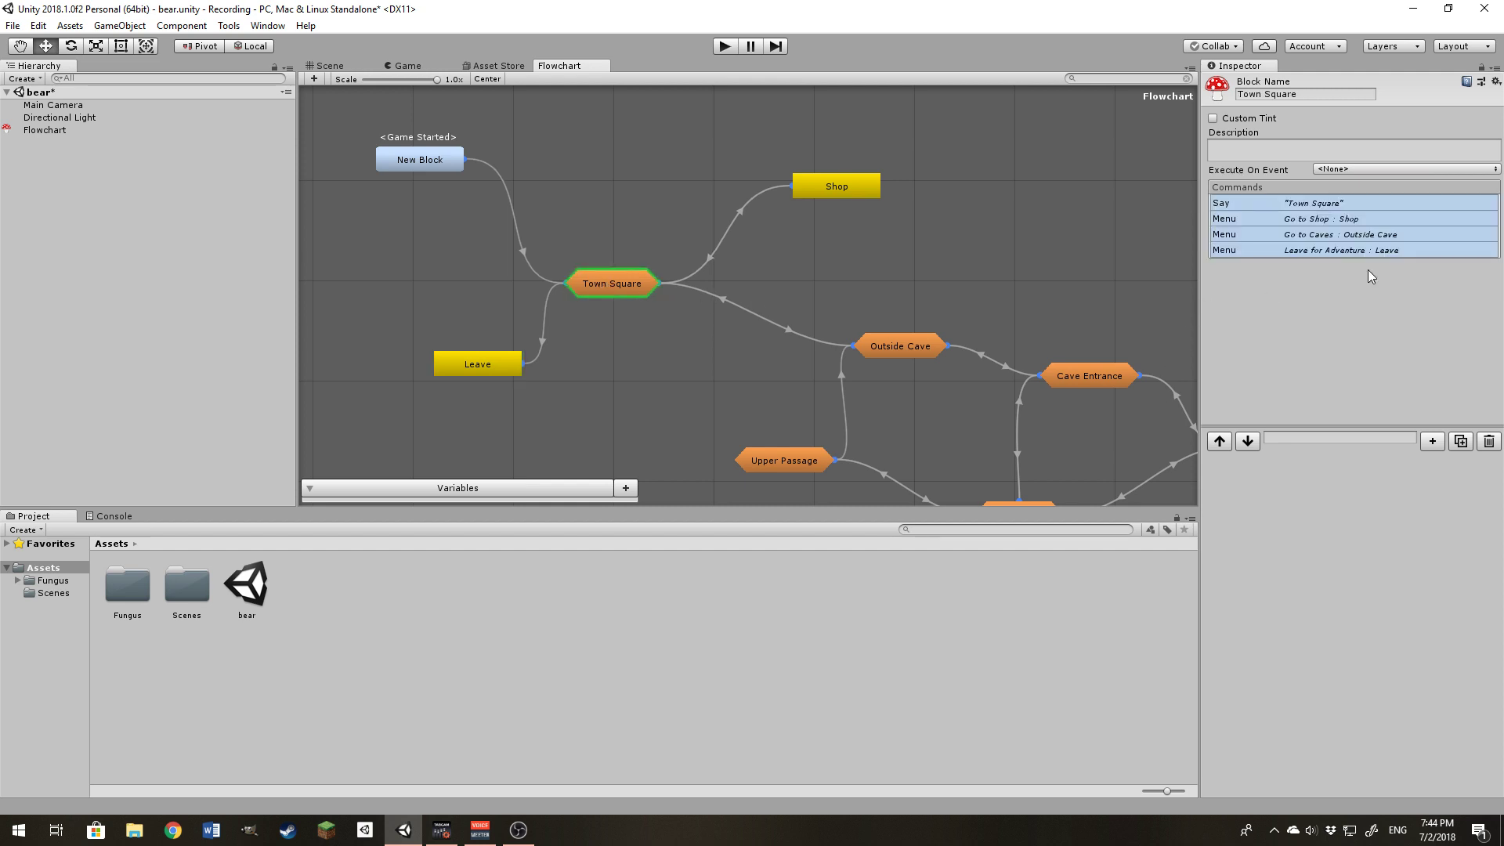
pyautogui.click(480, 357)
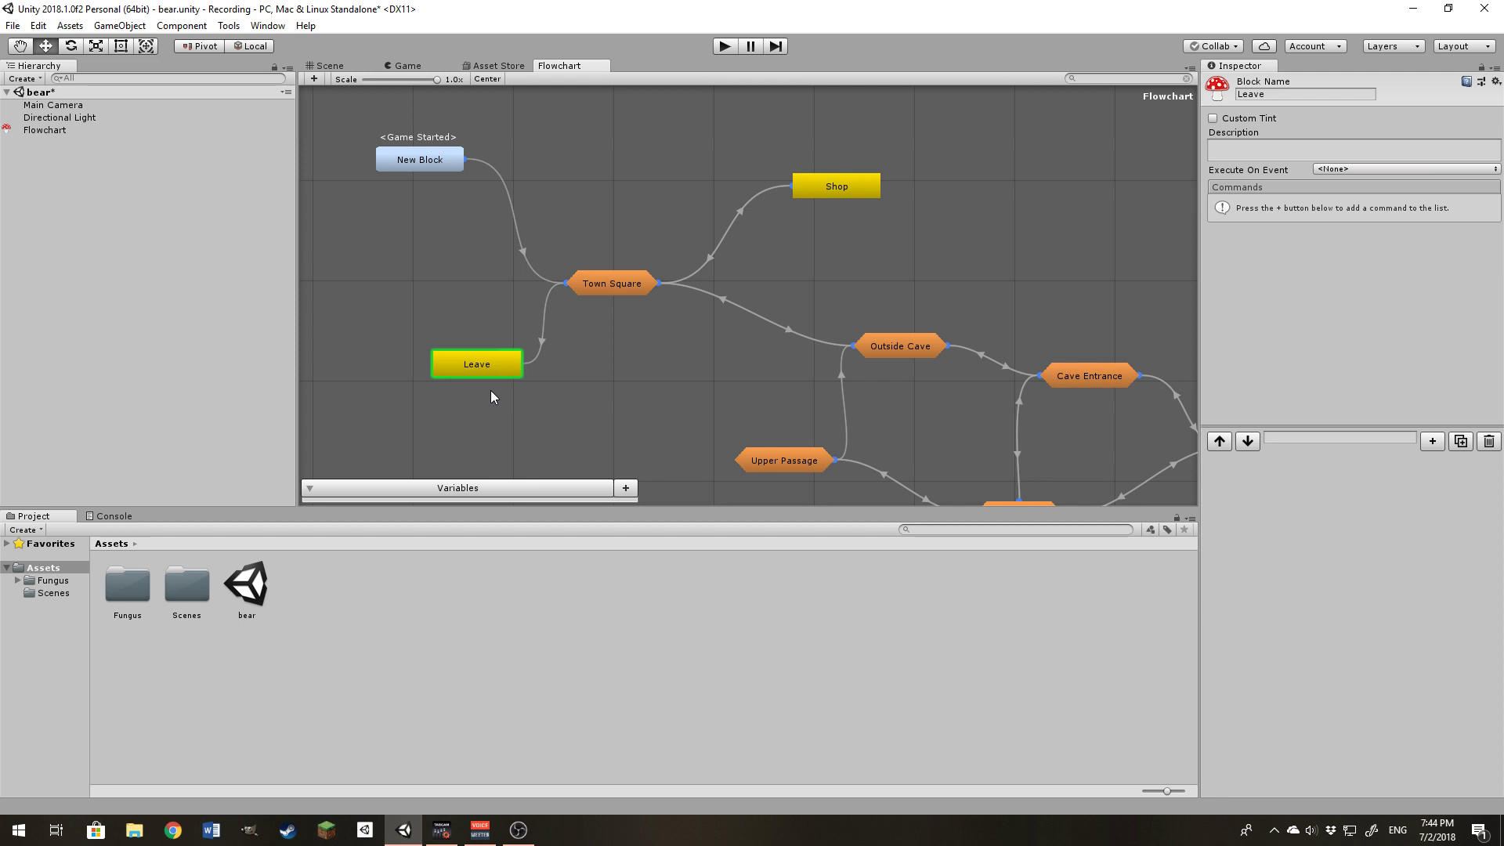
pyautogui.click(228, 25)
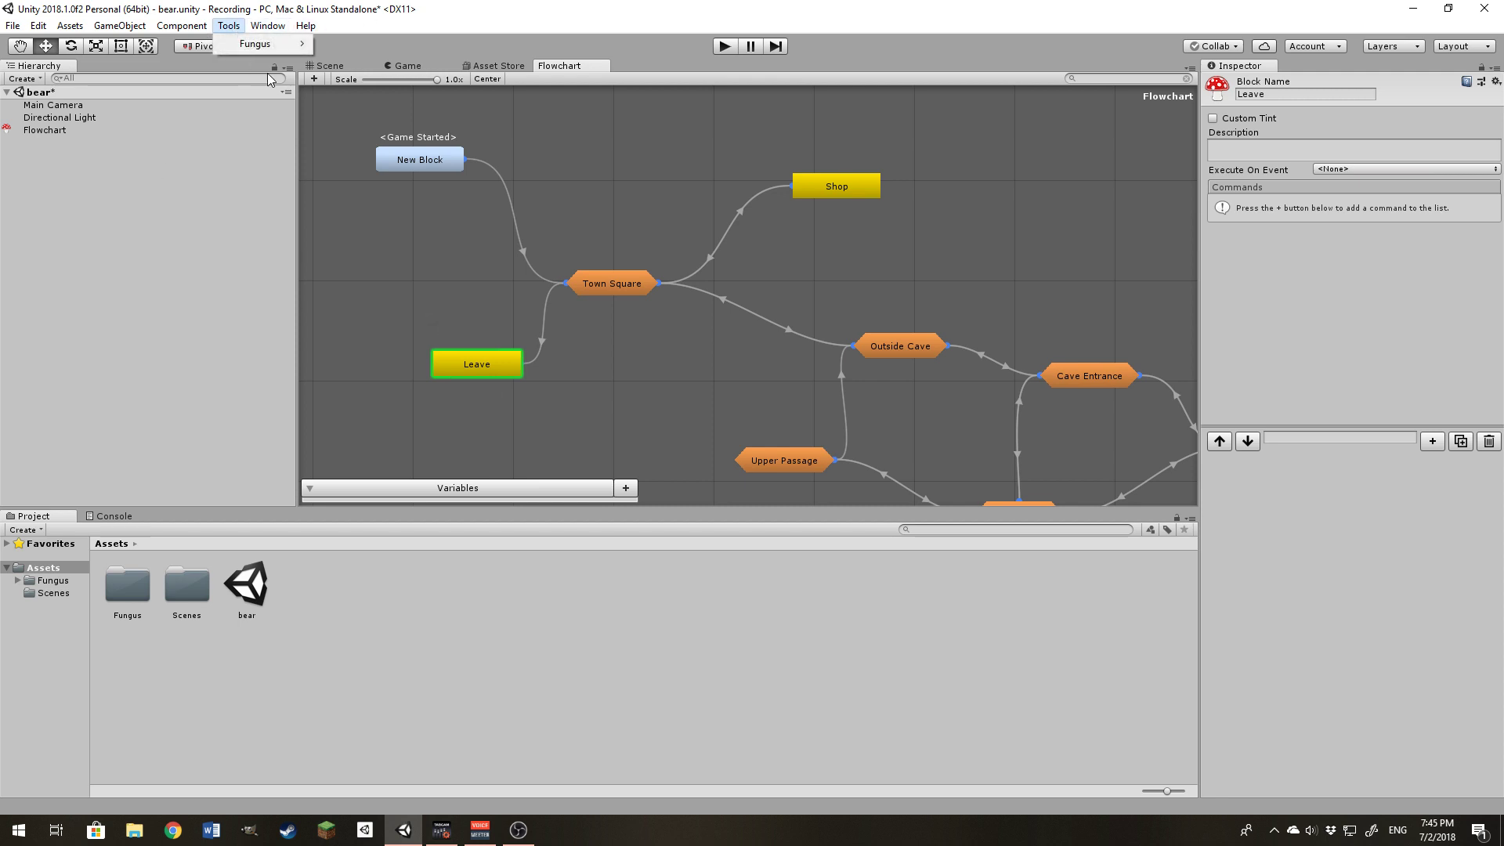
pyautogui.moveTo(260, 47)
pyautogui.moveTo(392, 44)
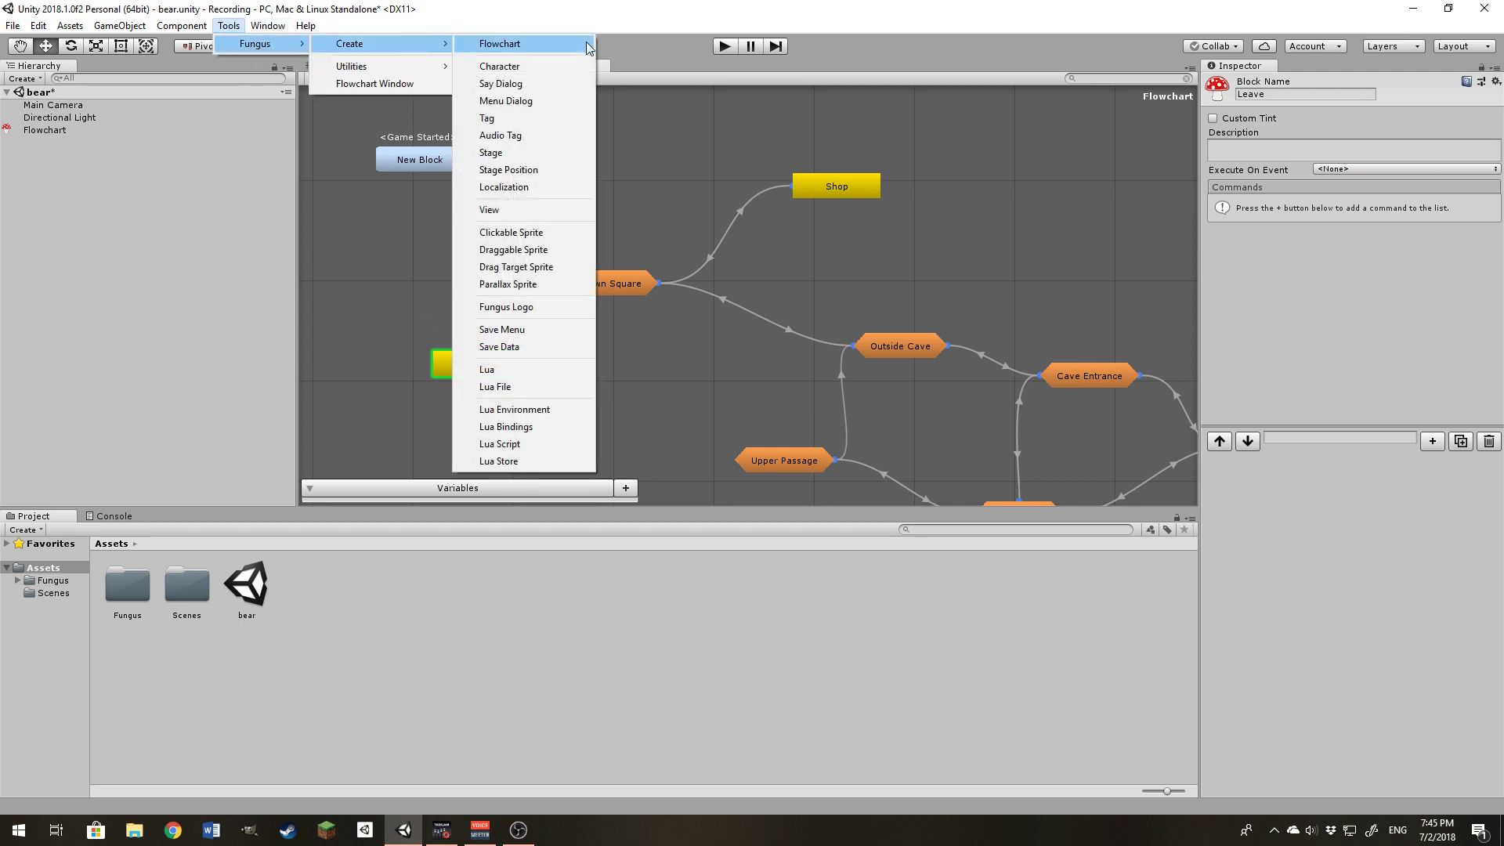
pyautogui.click(577, 43)
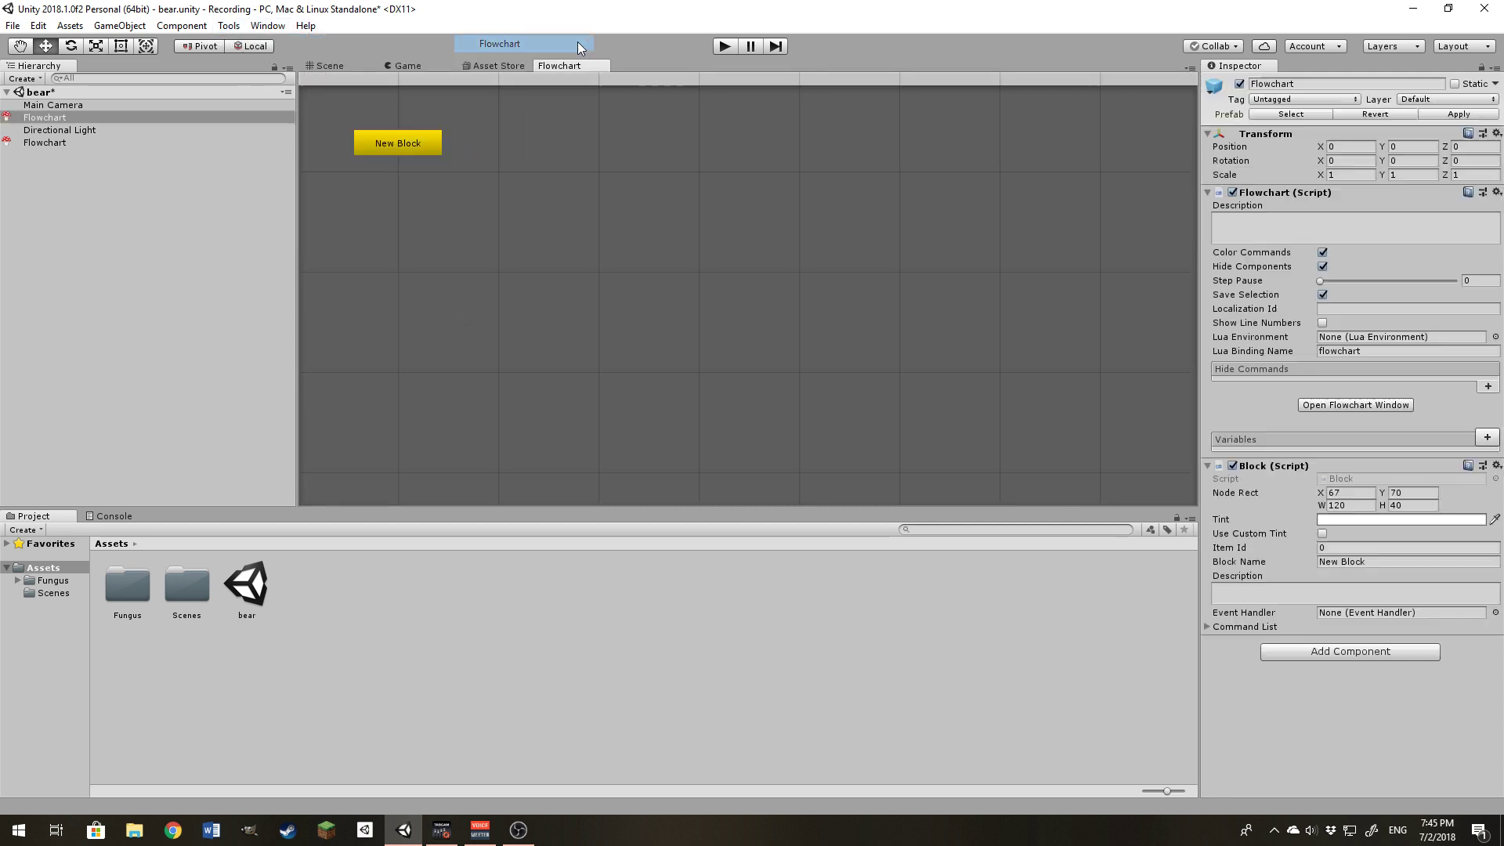
pyautogui.click(58, 117)
pyautogui.click(57, 117)
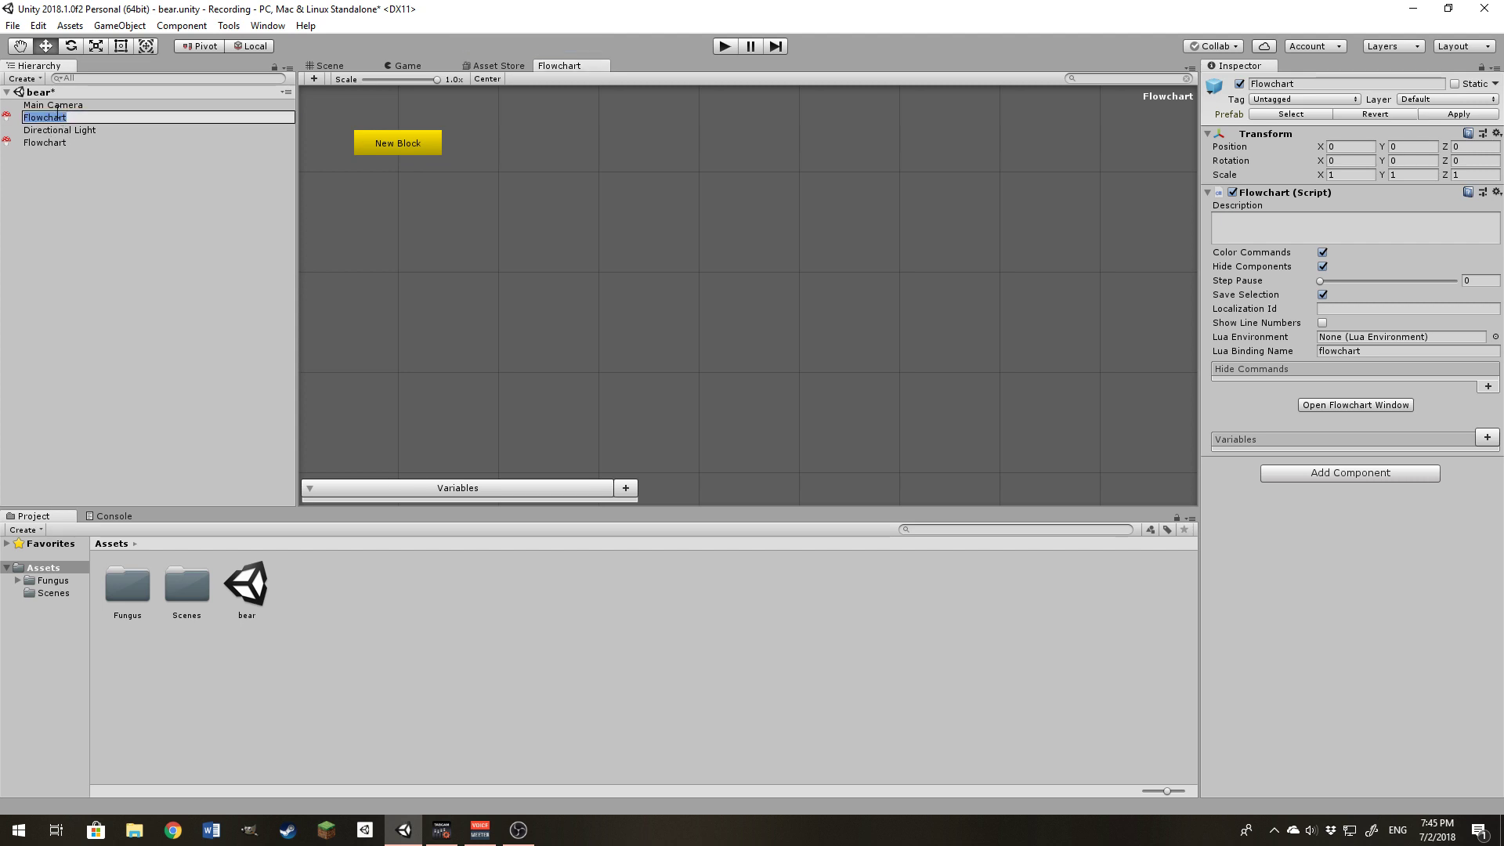
pyautogui.write('Data')
pyautogui.press('Return')
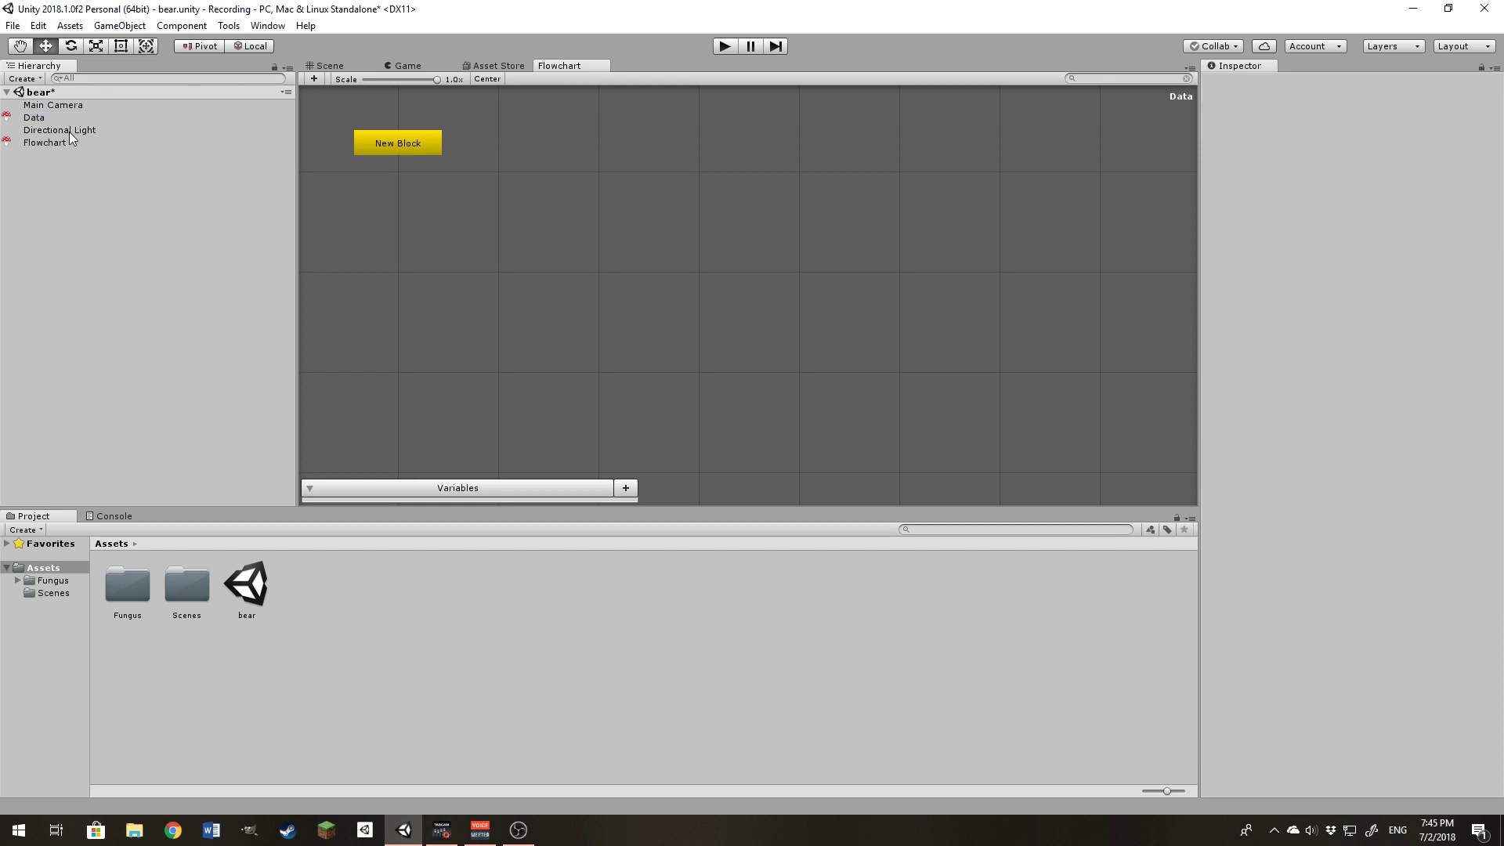
pyautogui.click(50, 117)
pyautogui.press('Delete')
pyautogui.click(52, 129)
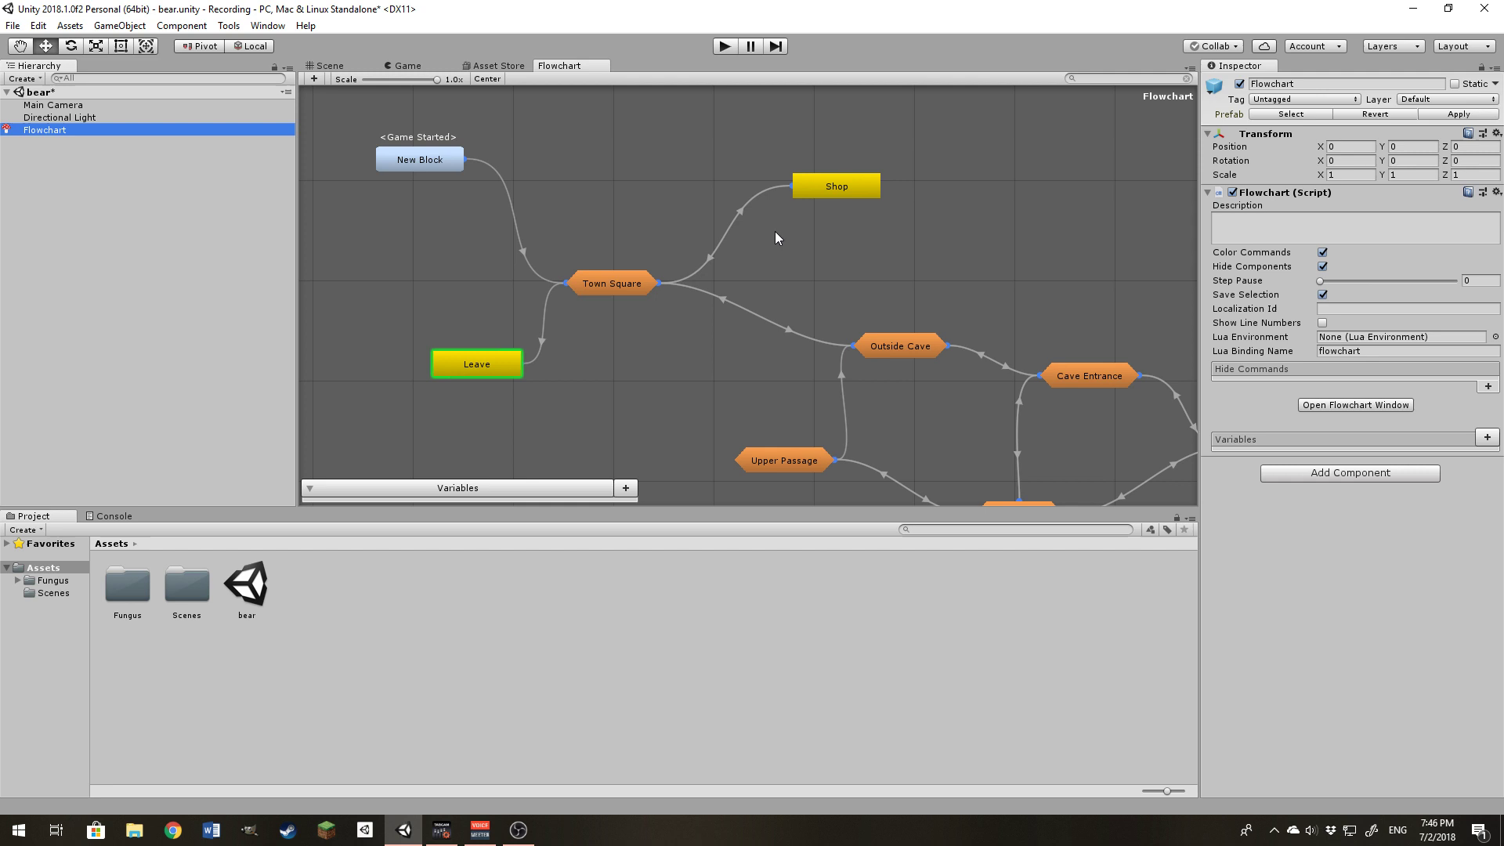
# Add a Boolean flowchart variable 'HasRope', unchecked, with Private scope.
pyautogui.click(617, 491)
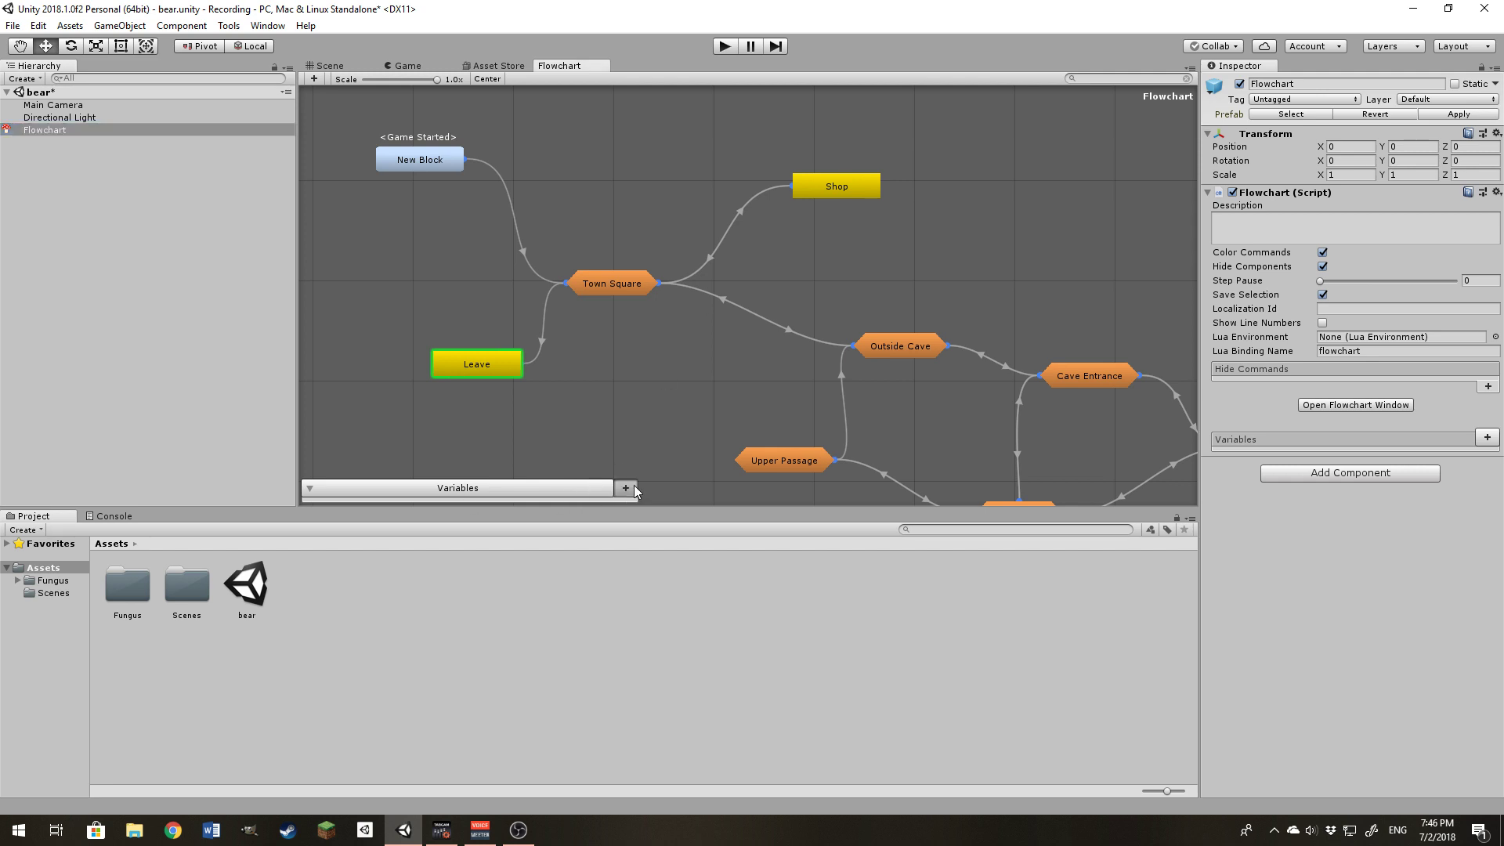
pyautogui.click(708, 496)
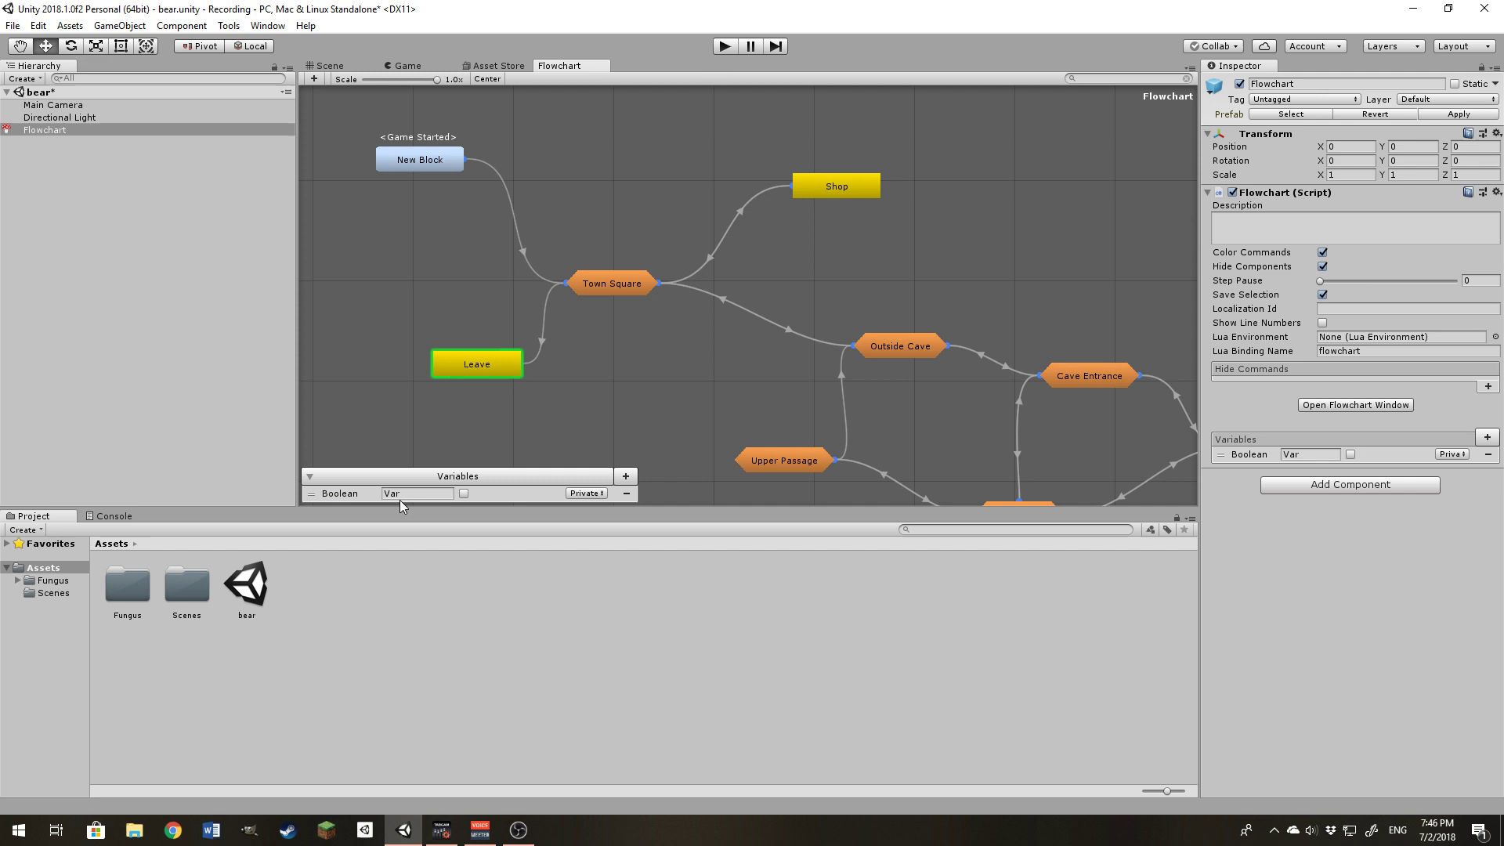
pyautogui.click(625, 477)
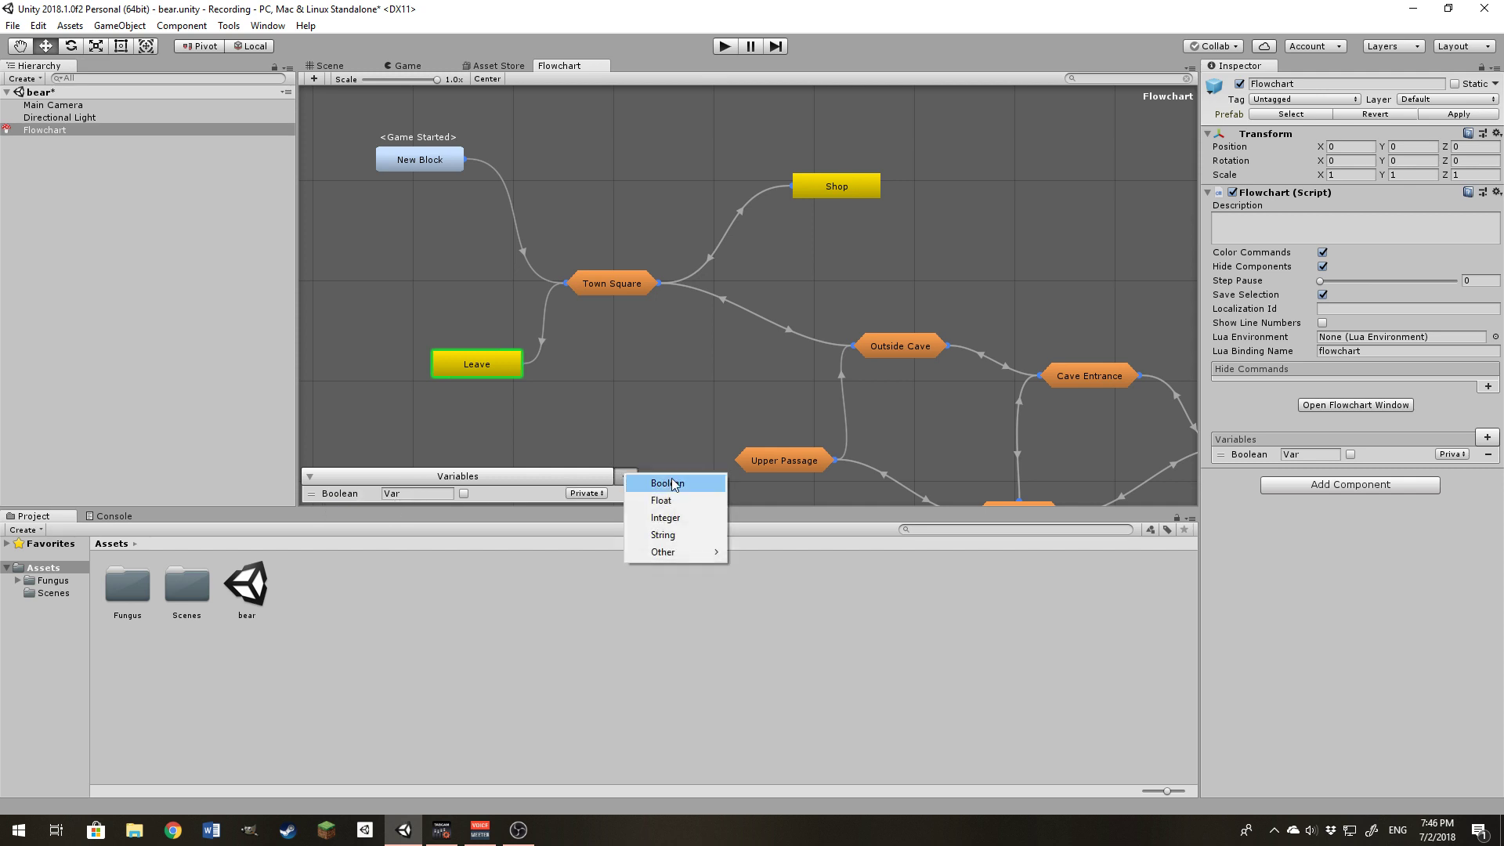
pyautogui.click(692, 407)
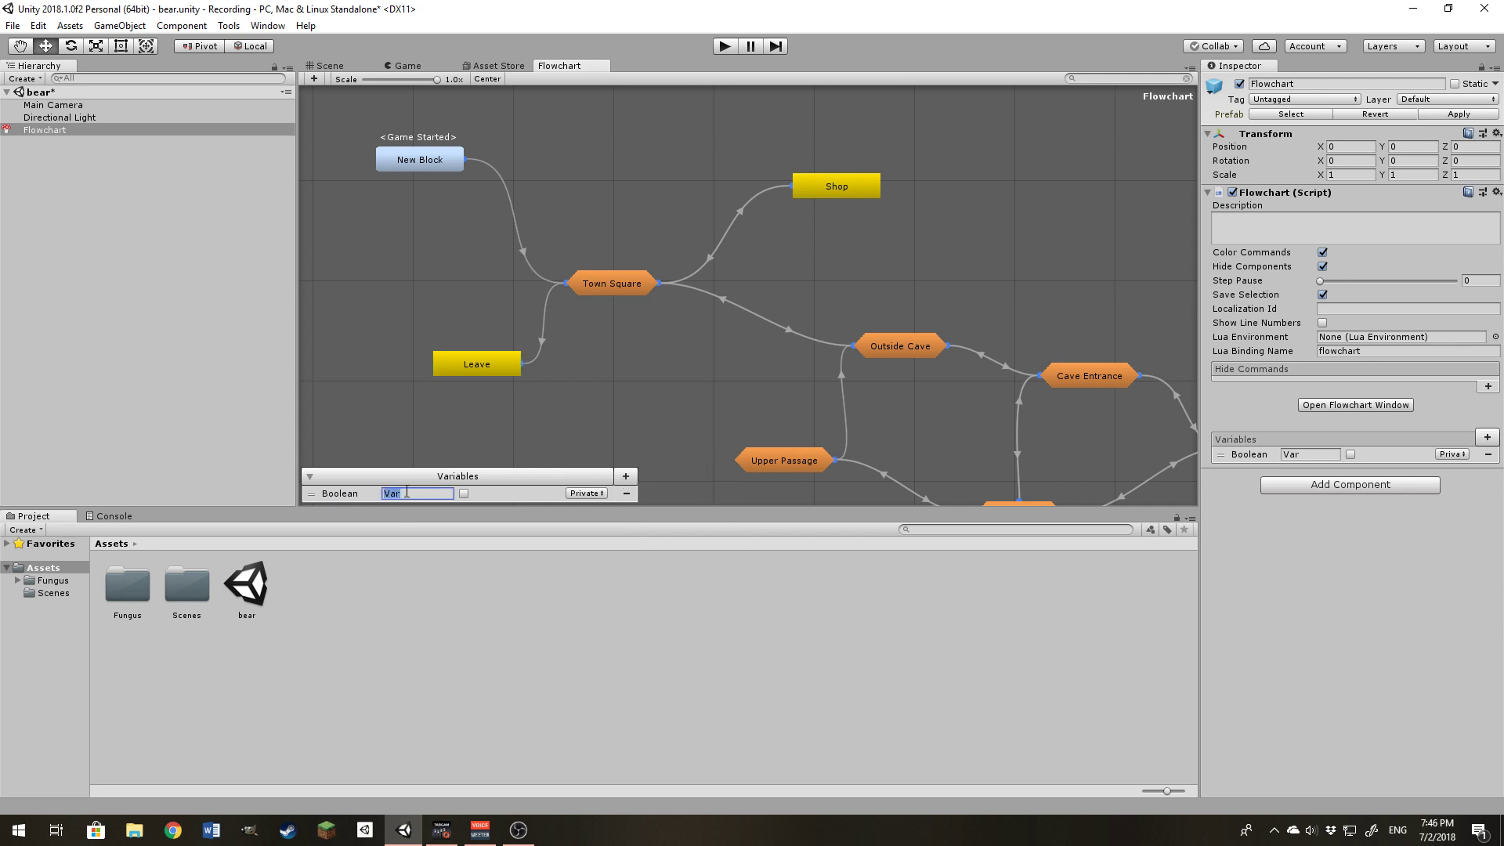
pyautogui.write('HasRope')
pyautogui.click(464, 494)
pyautogui.click(463, 494)
pyautogui.click(588, 493)
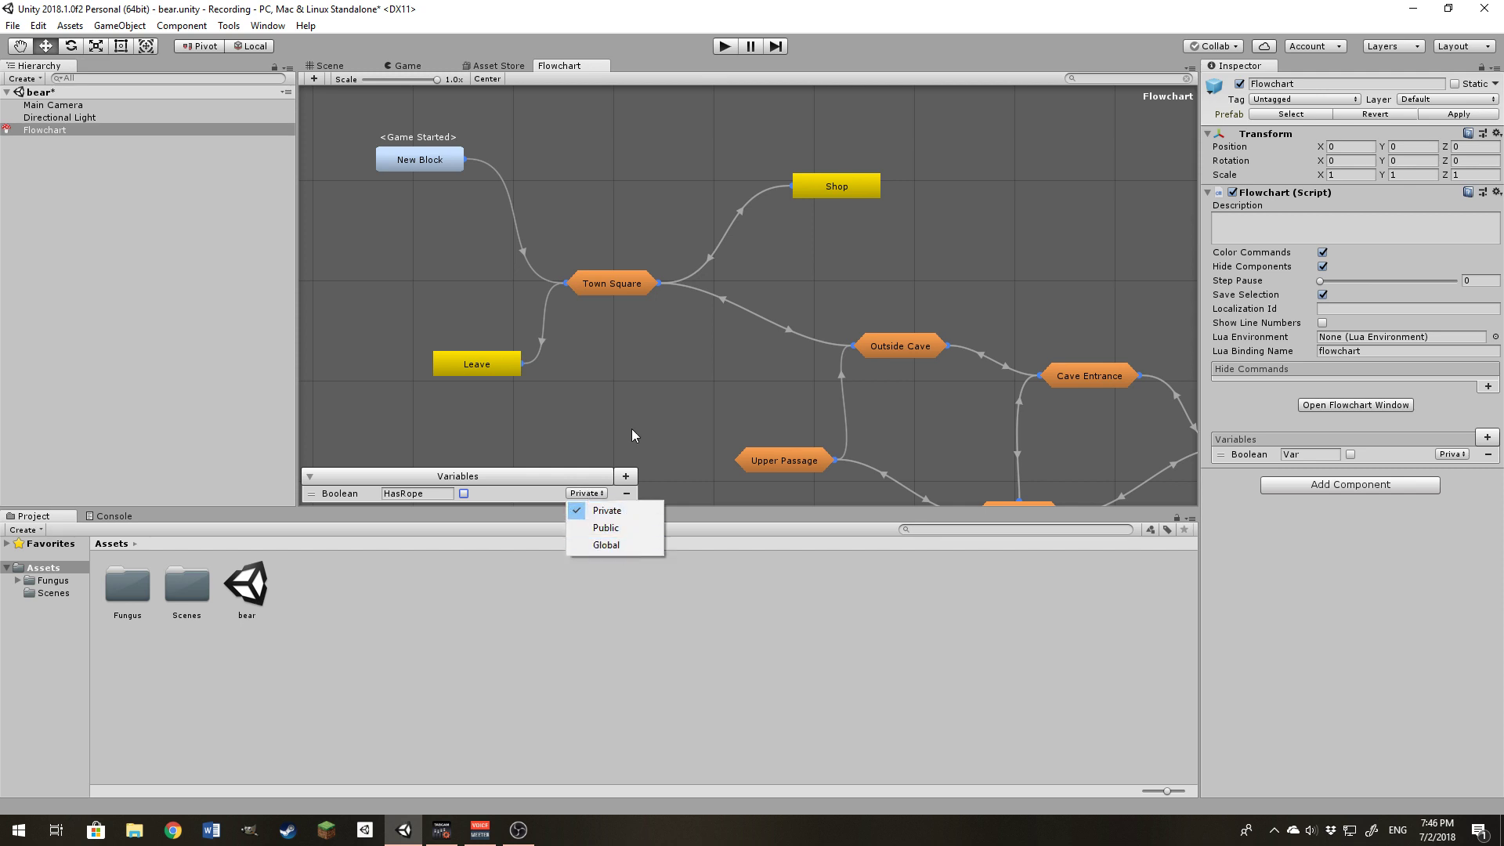
pyautogui.click(572, 387)
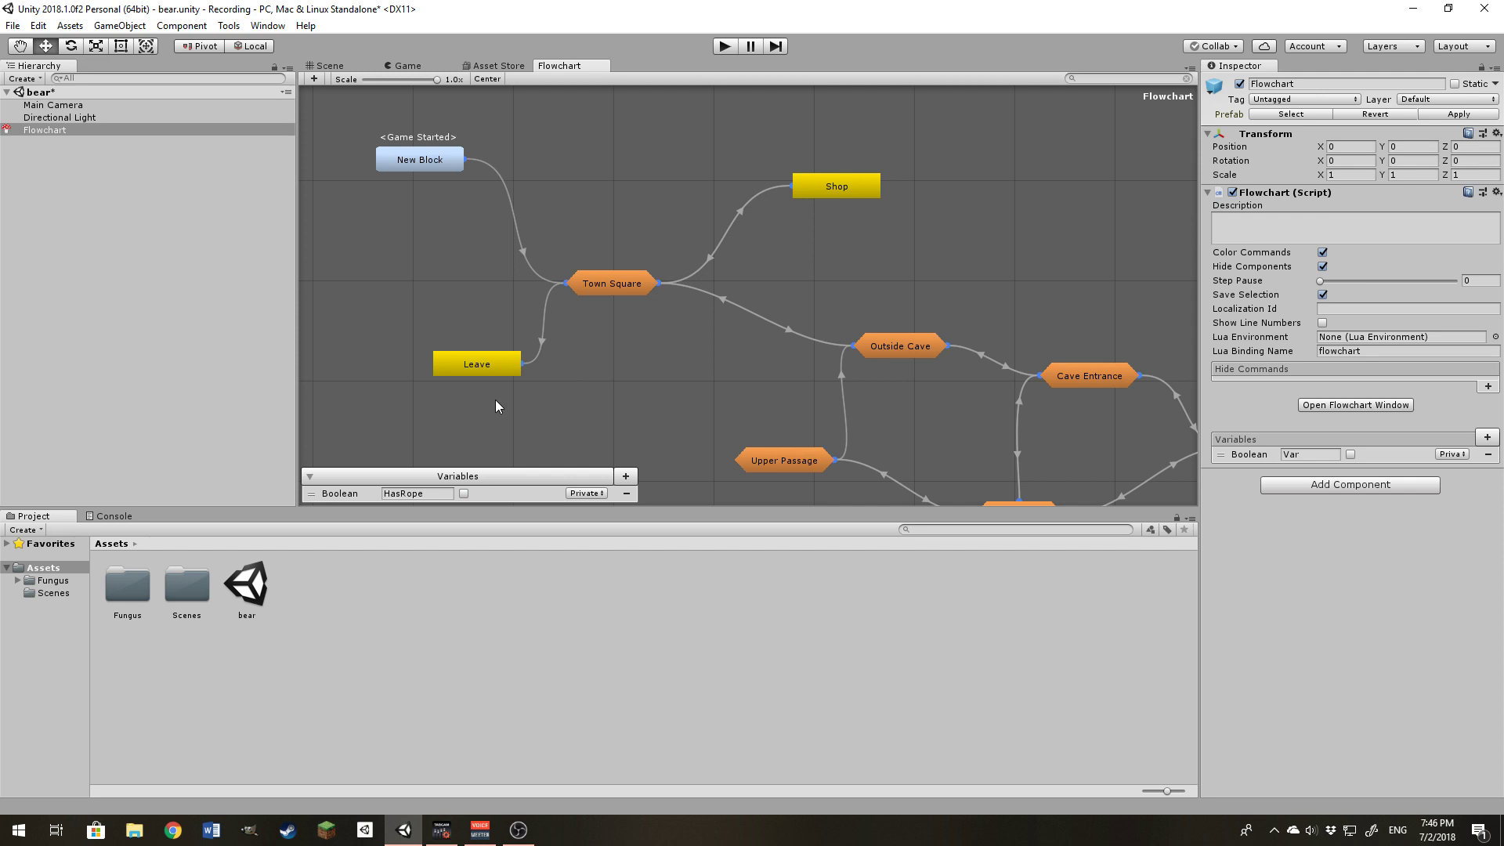
# Center the Leave block in view and exit Steam from the taskbar tray.
pyautogui.click(477, 363)
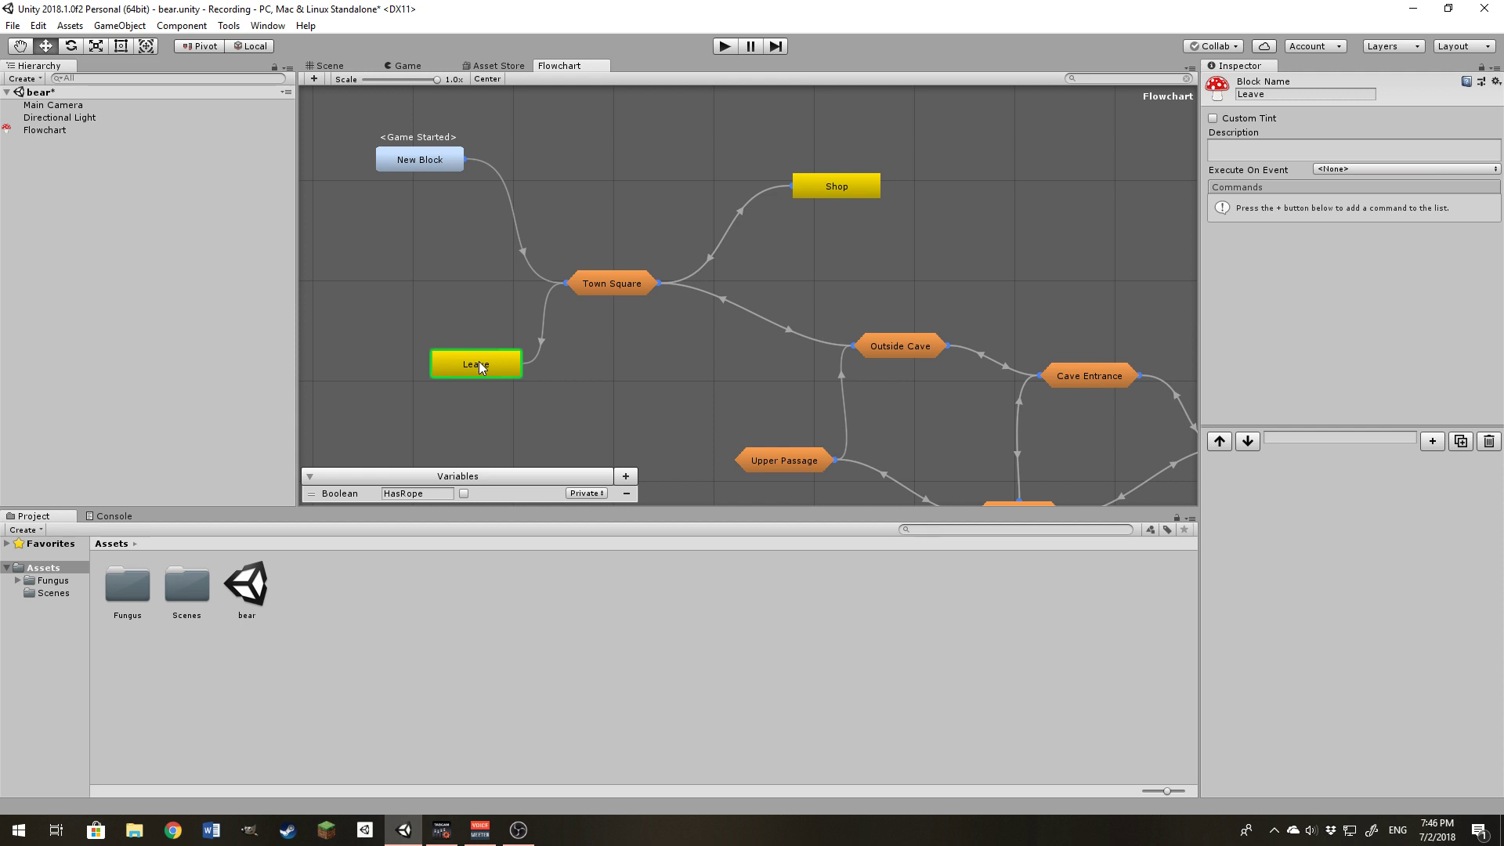
pyautogui.moveTo(460, 306); pyautogui.dragTo(643, 249, button='middle')
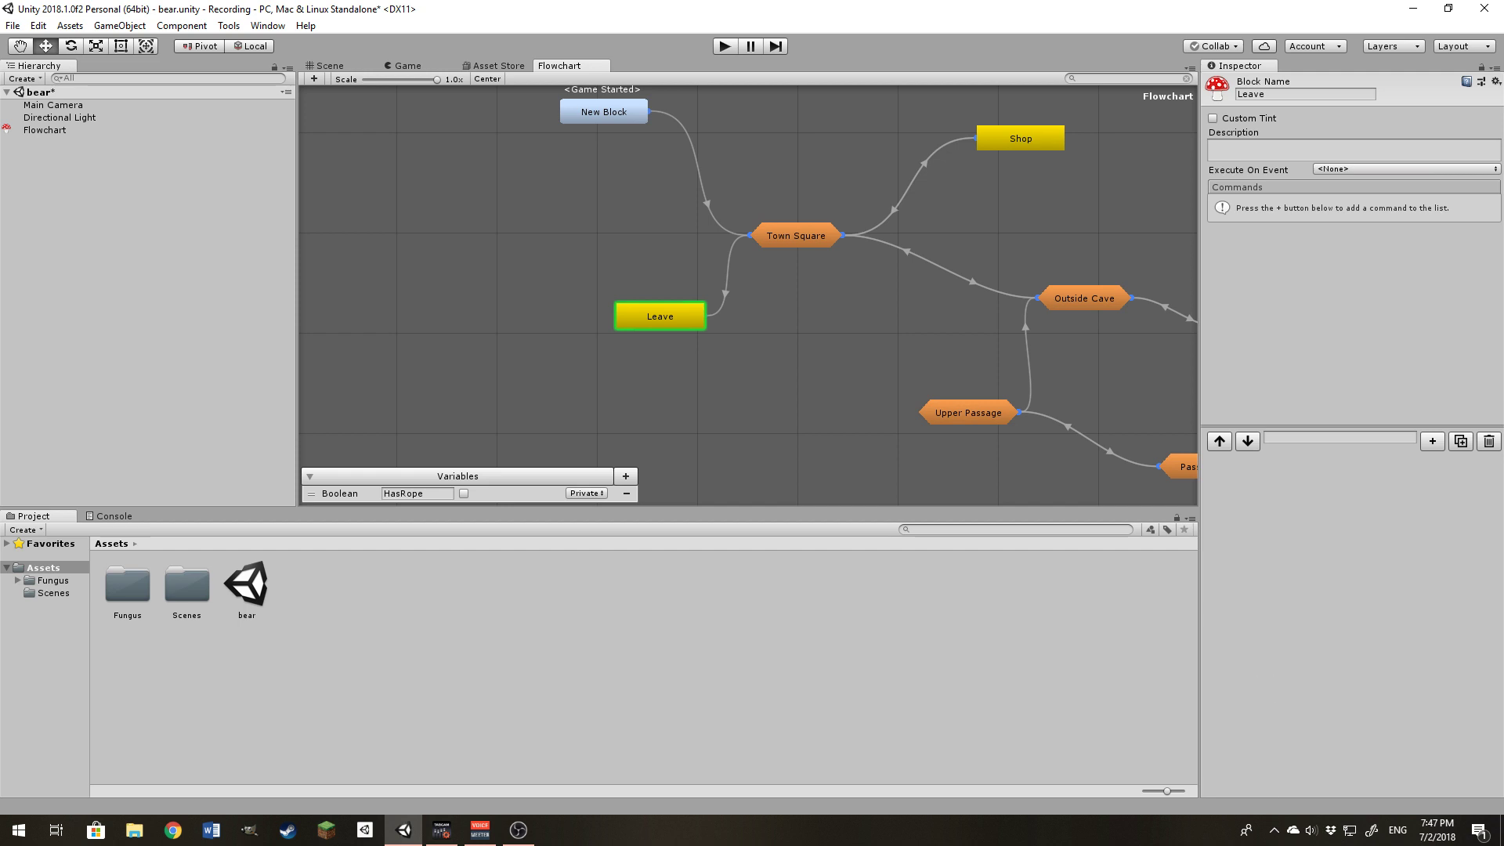
pyautogui.click(1274, 830)
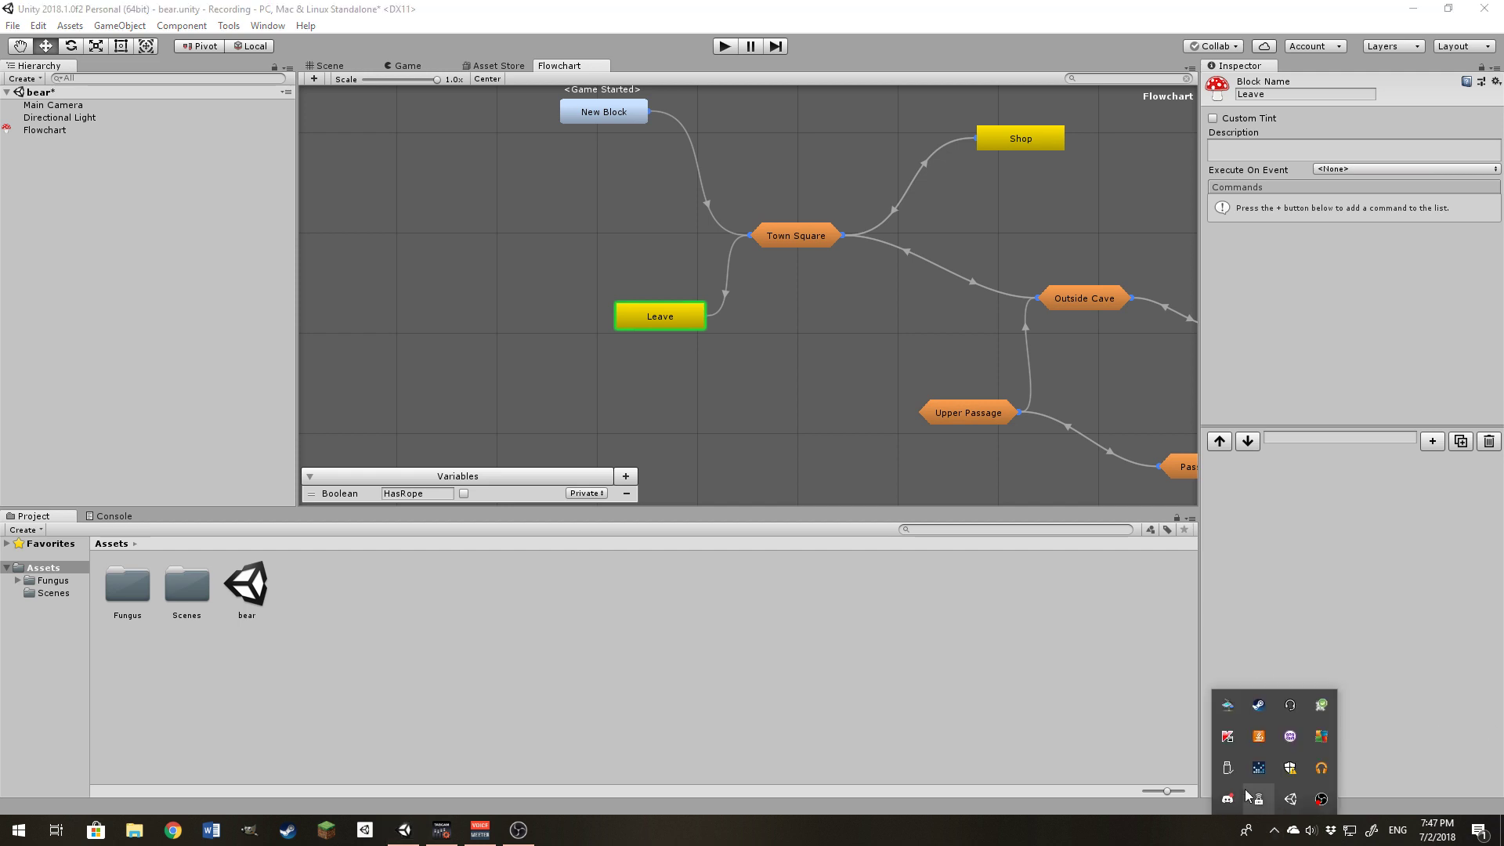
pyautogui.rightClick(1259, 704)
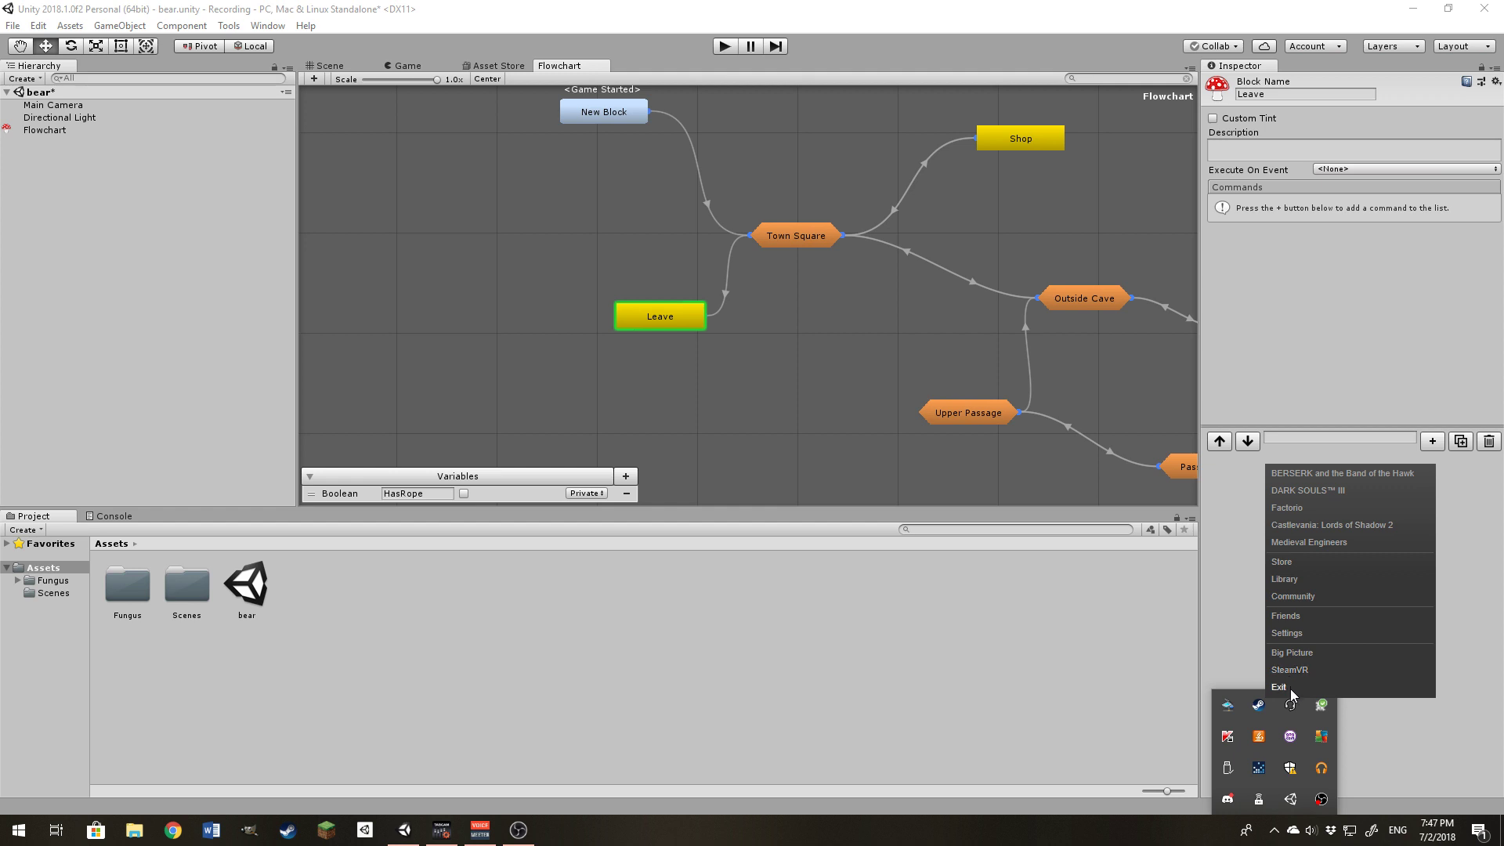
pyautogui.click(1289, 688)
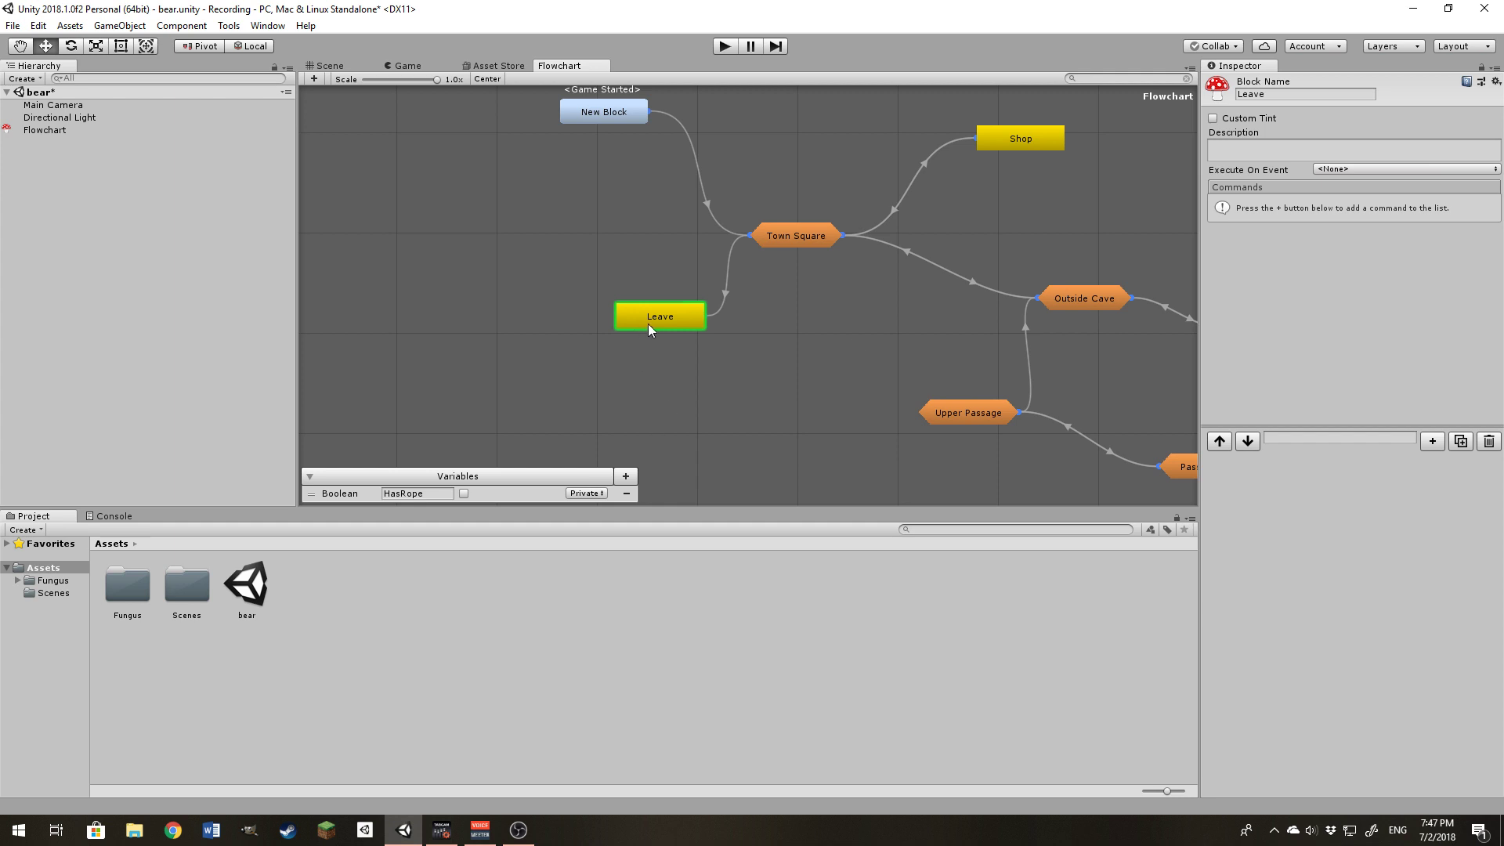
# Add a Flow > If command to the Leave block testing HasRope == false.
pyautogui.click(1432, 441)
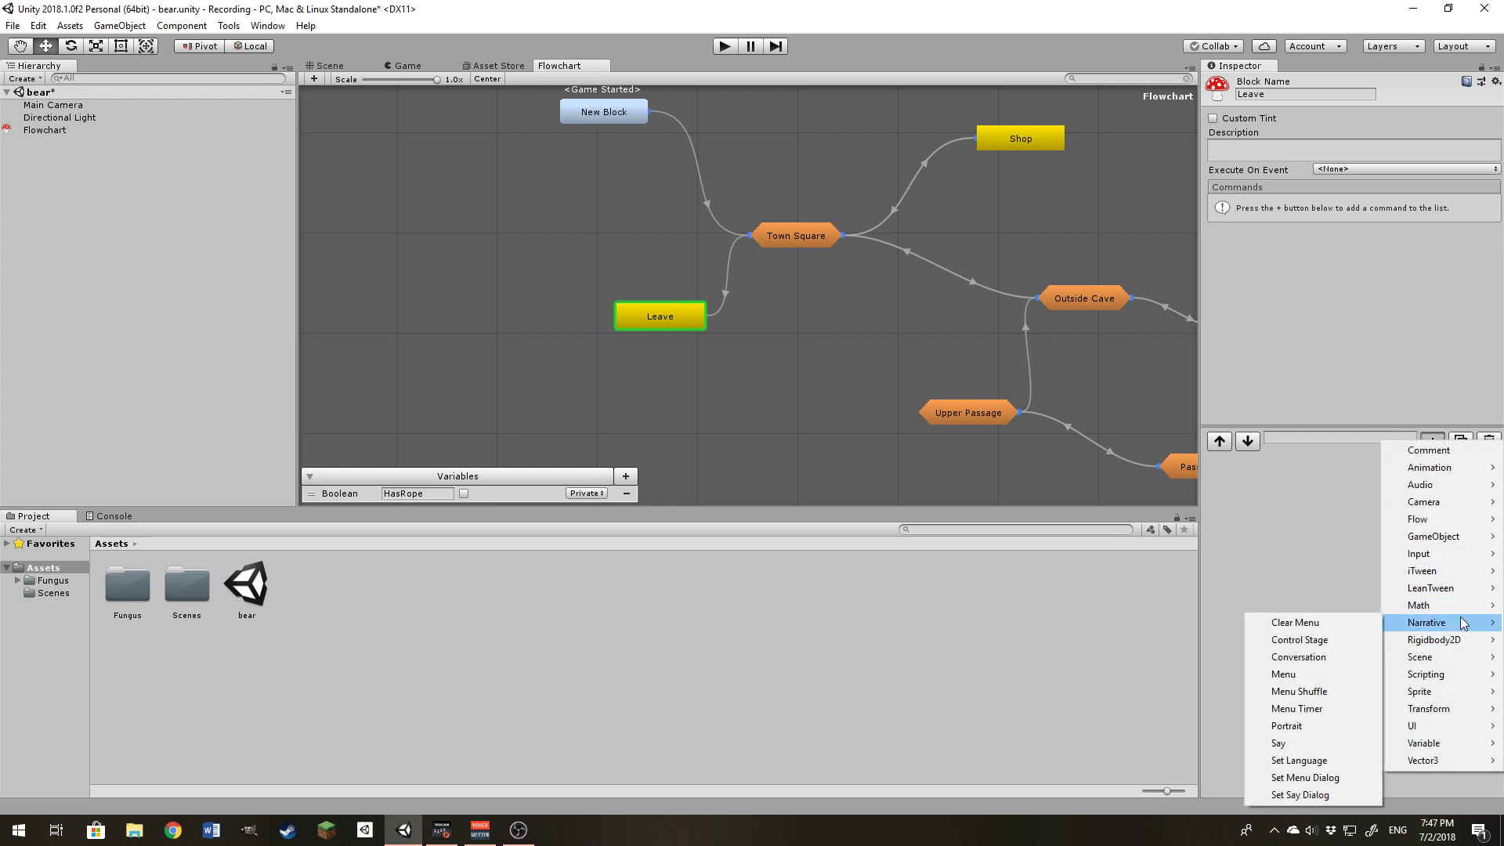
pyautogui.moveTo(1459, 625)
pyautogui.moveTo(1453, 523)
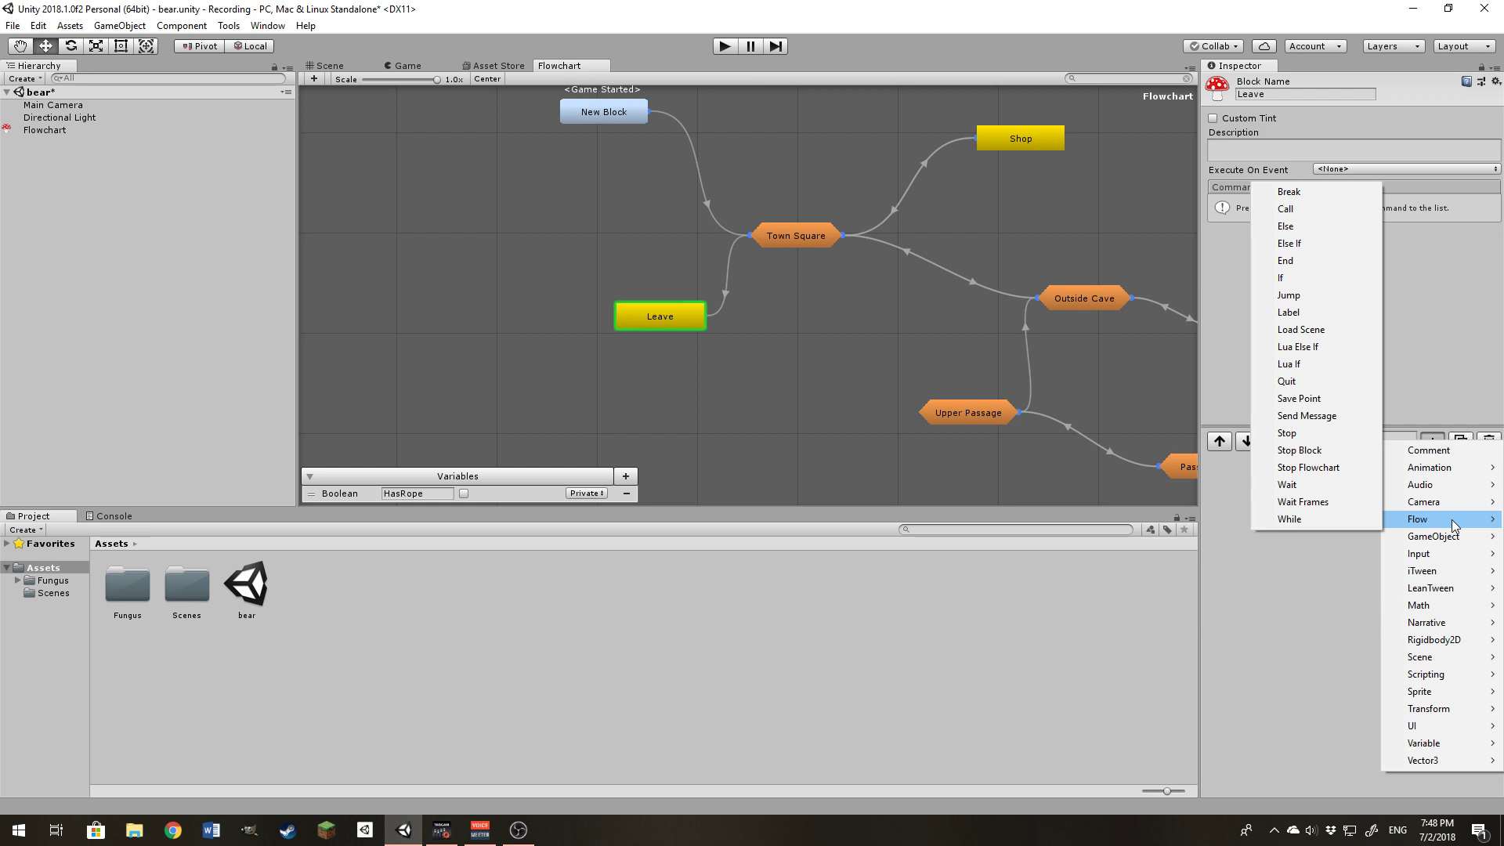
pyautogui.click(1307, 279)
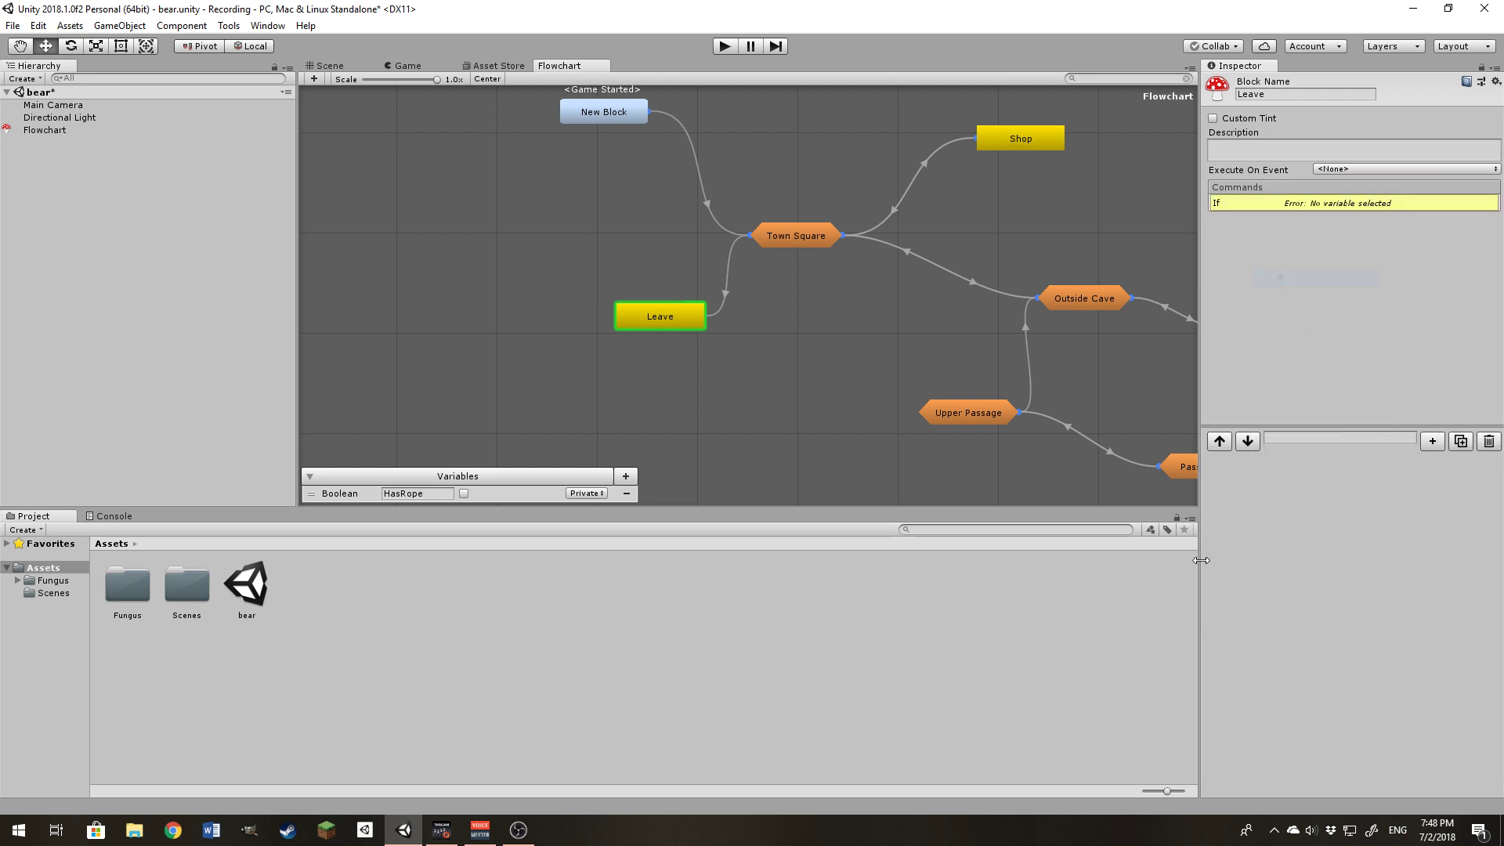
pyautogui.click(1374, 204)
pyautogui.click(1360, 485)
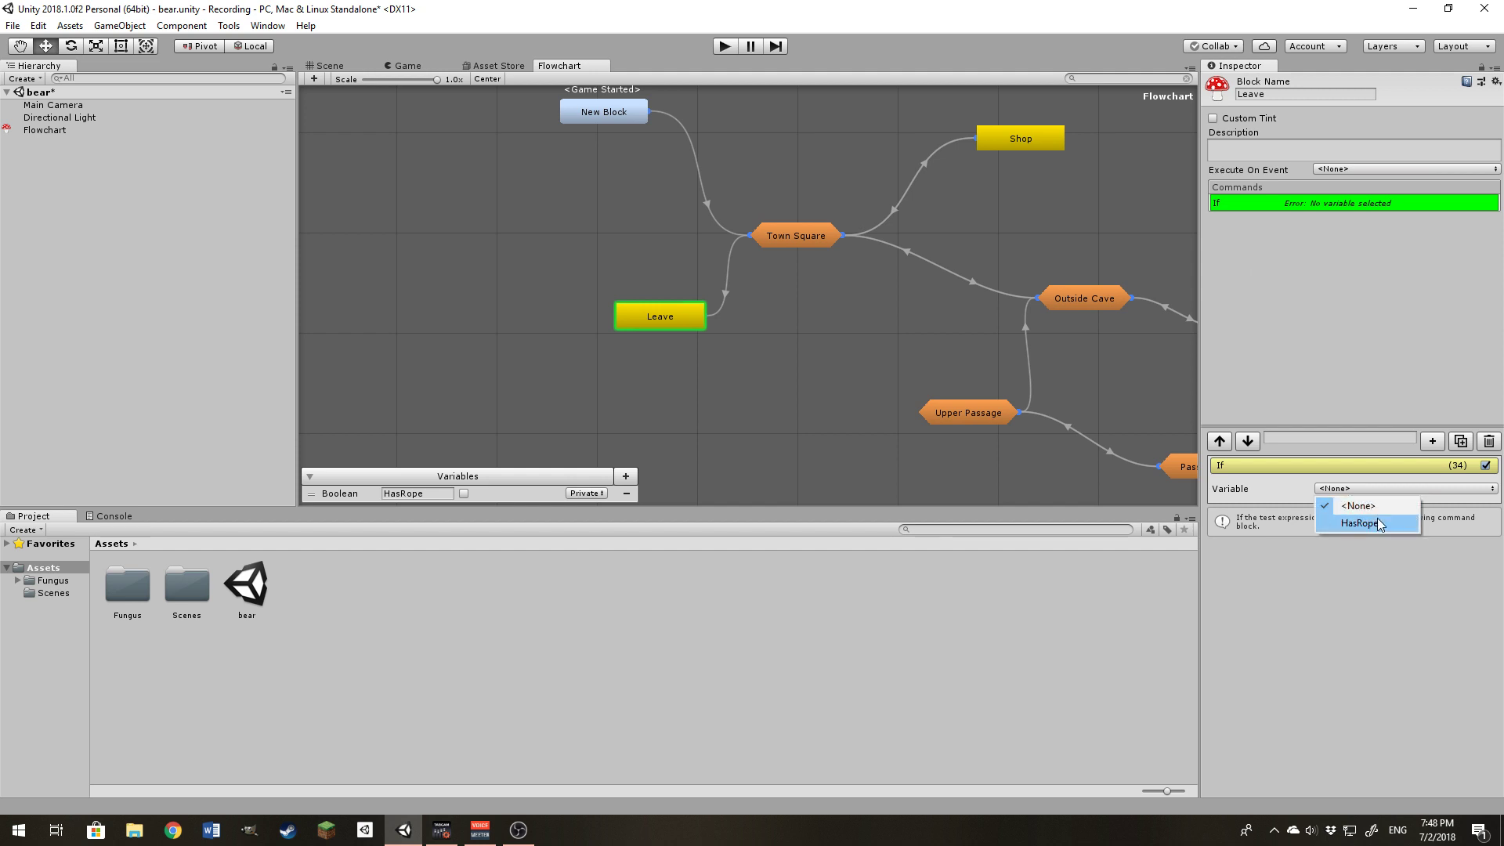
pyautogui.click(1377, 519)
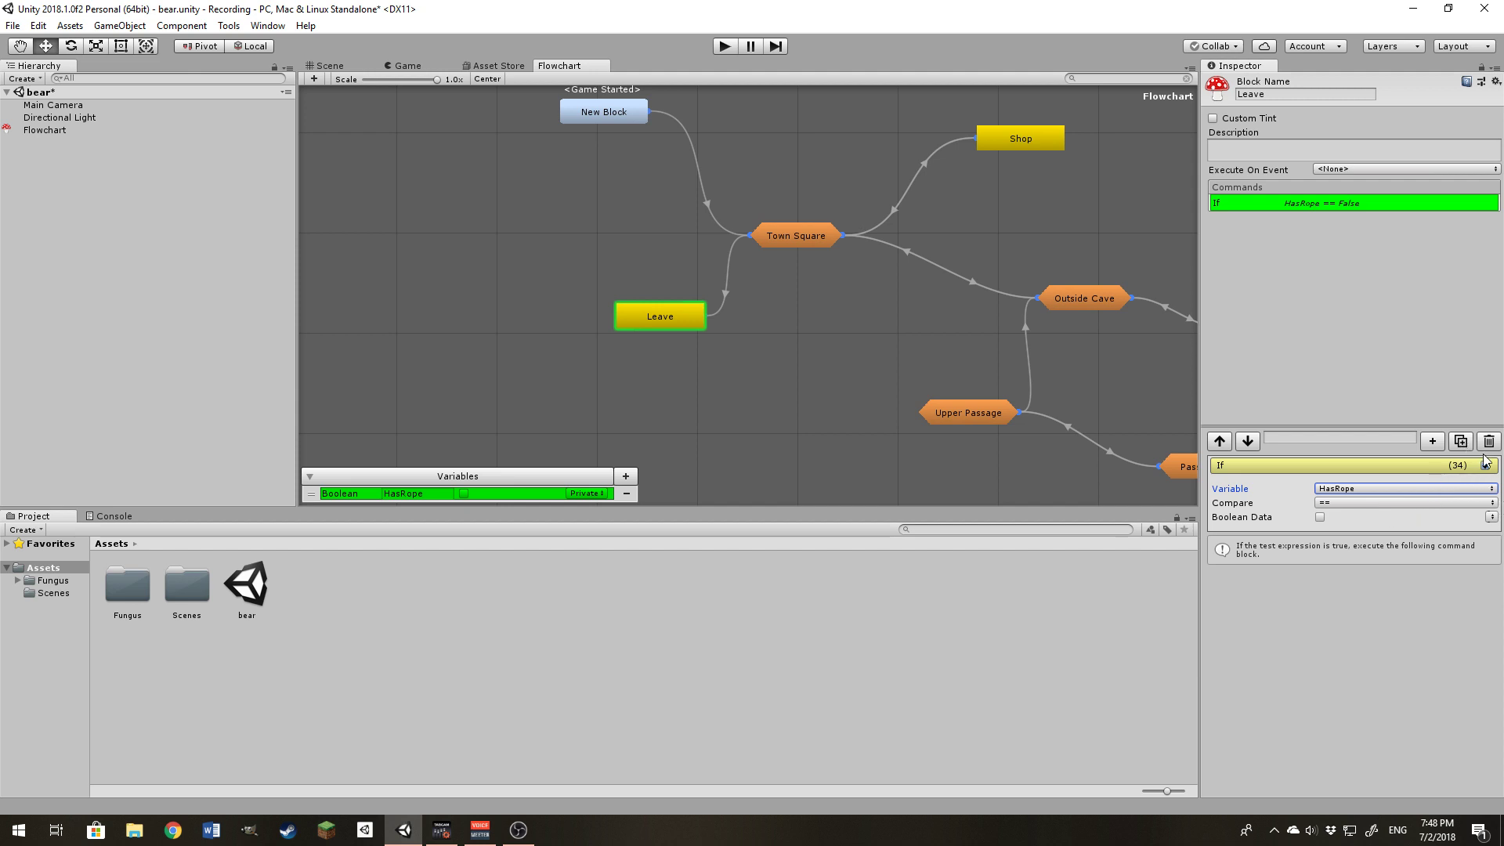
# Add a Call command under the If, followed by an Else branch.
pyautogui.click(1433, 441)
pyautogui.moveTo(1420, 518)
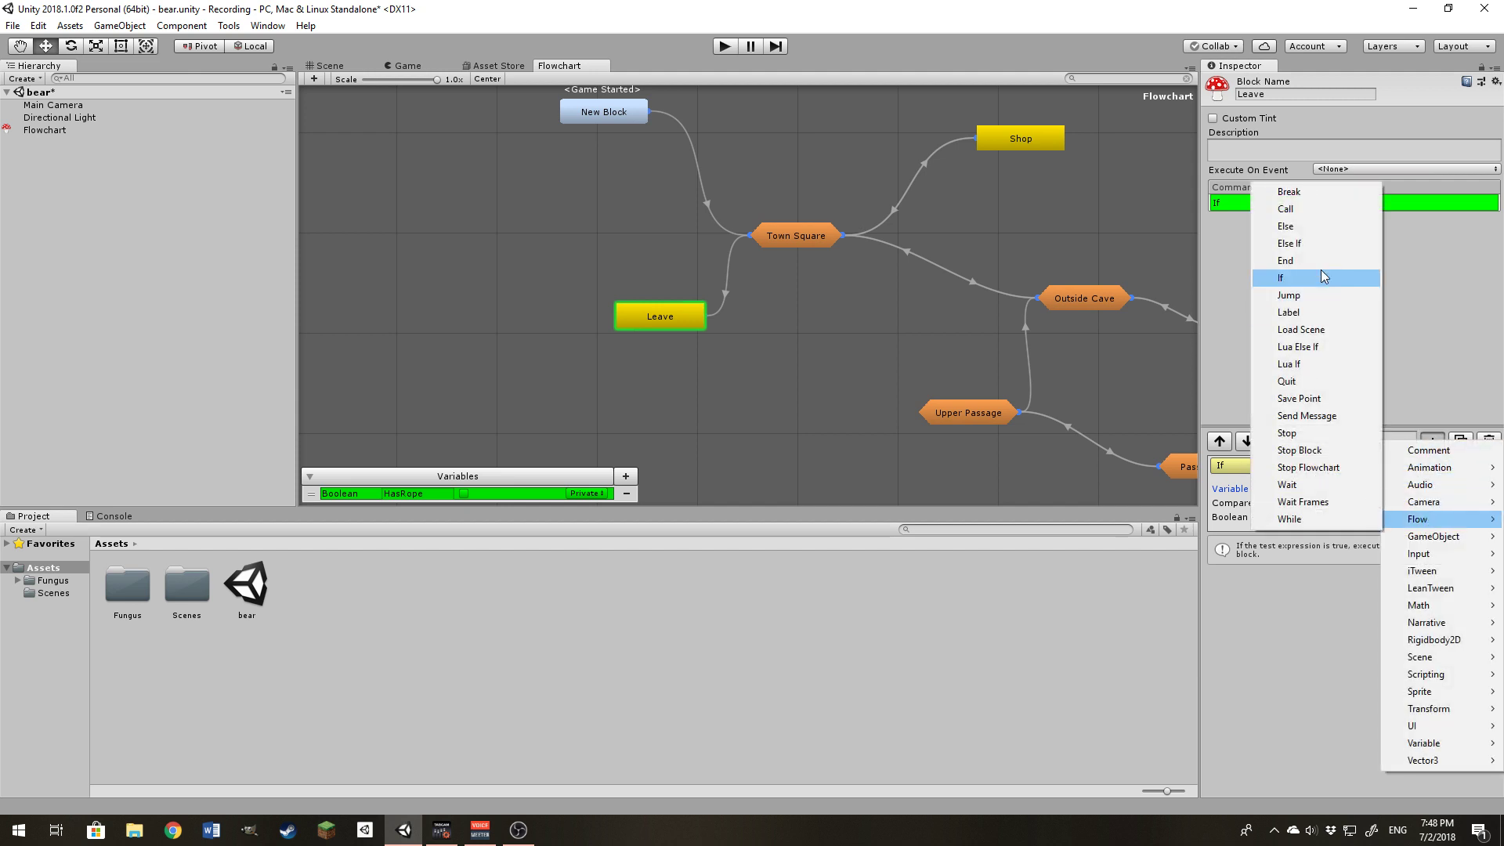
pyautogui.click(1315, 210)
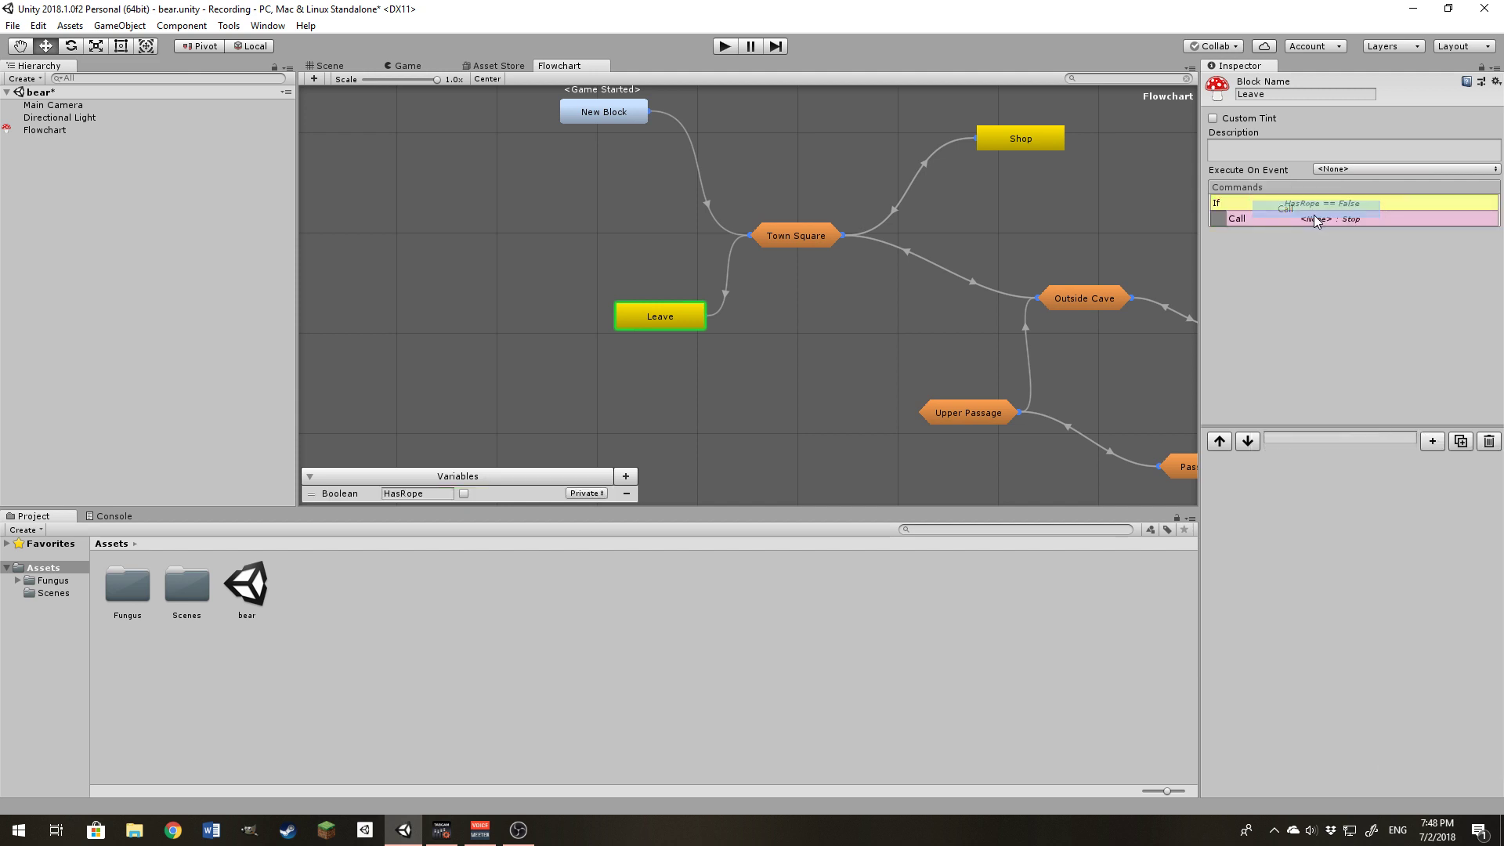
pyautogui.click(1433, 441)
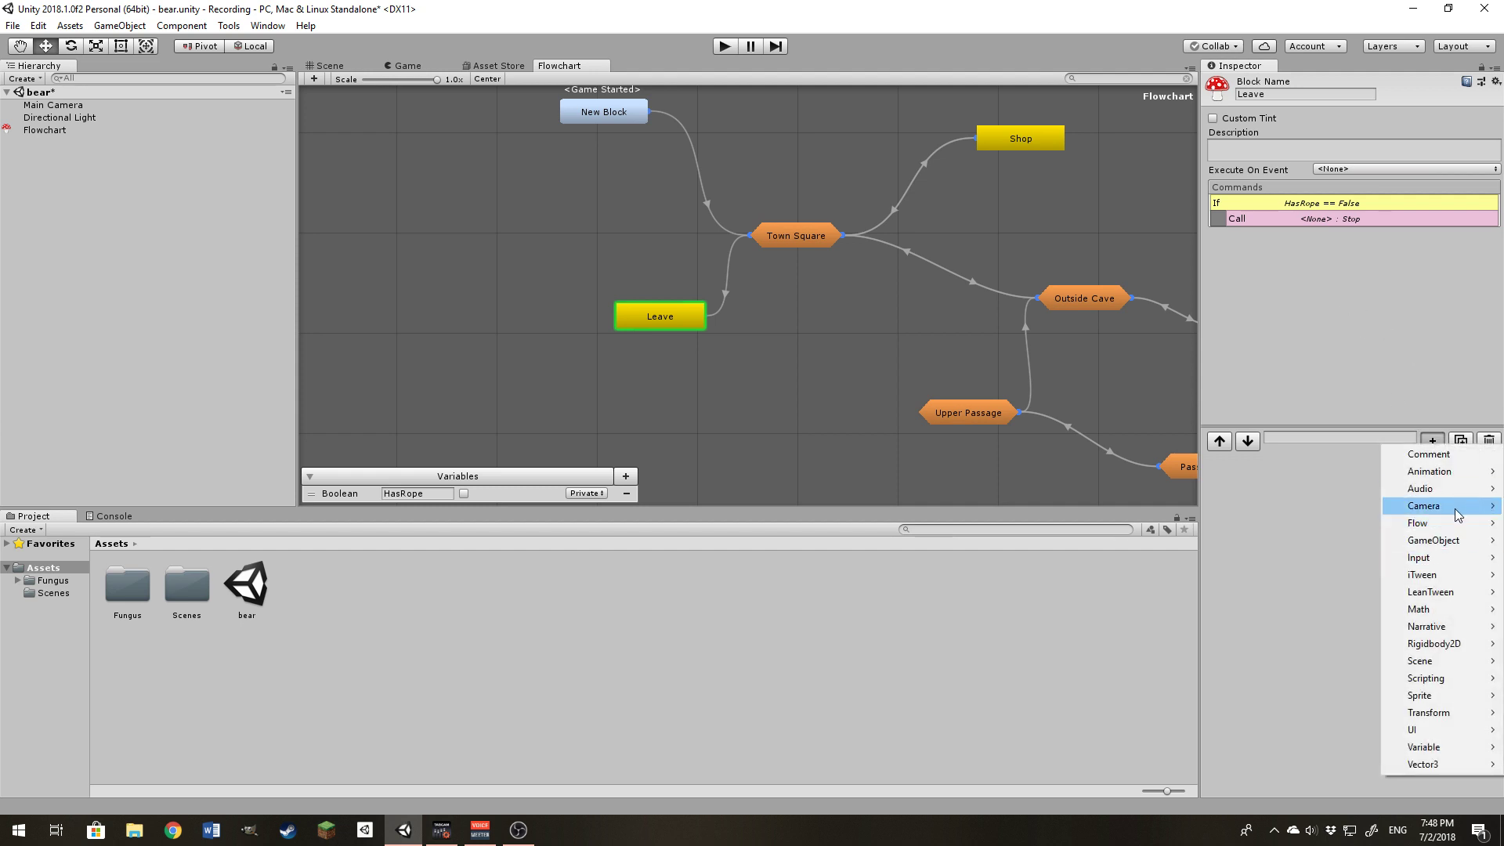
pyautogui.moveTo(1449, 531)
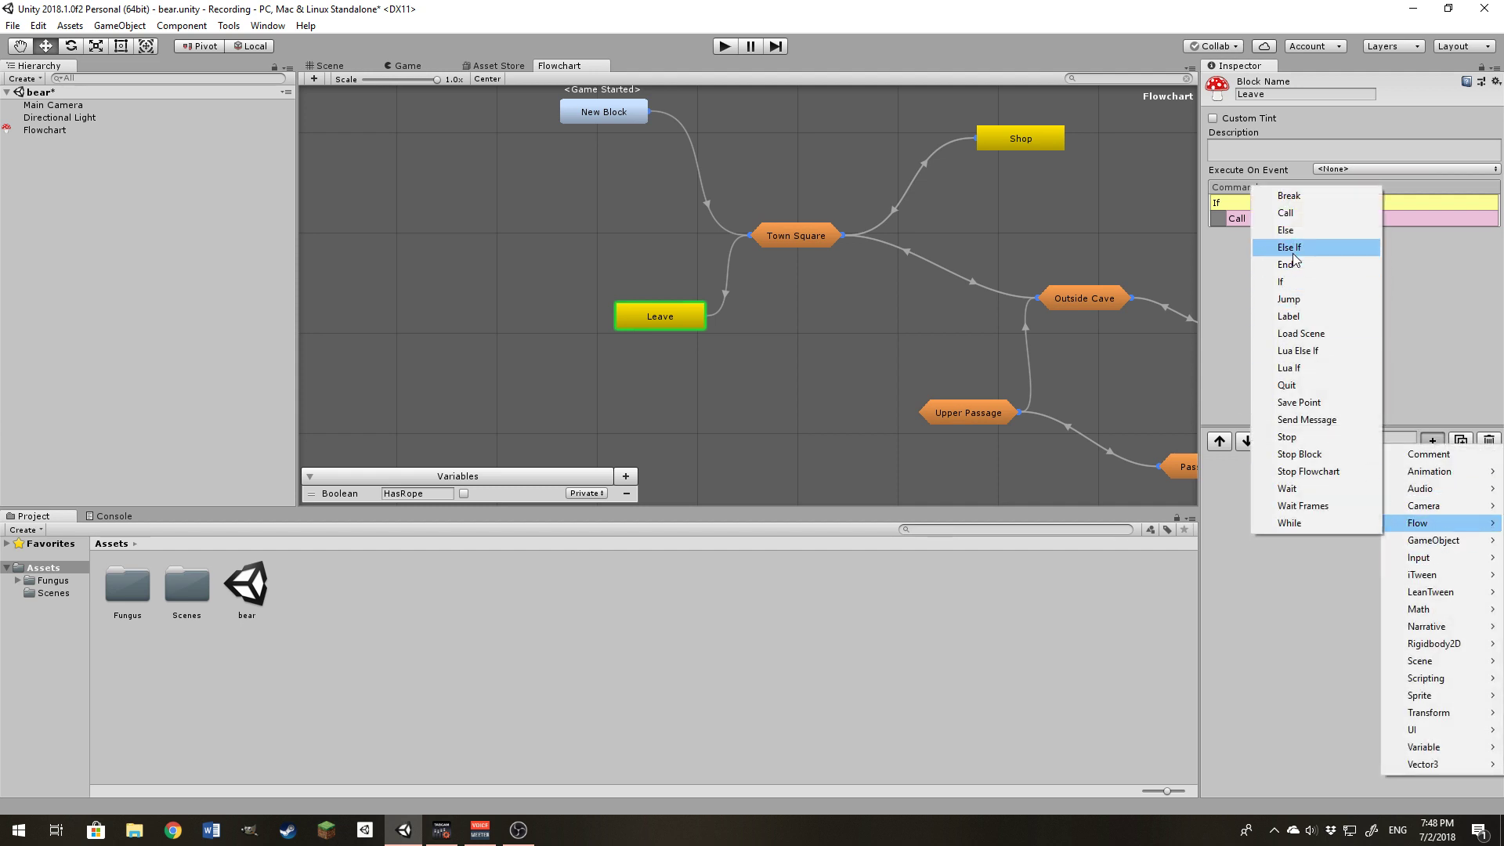
pyautogui.click(1297, 231)
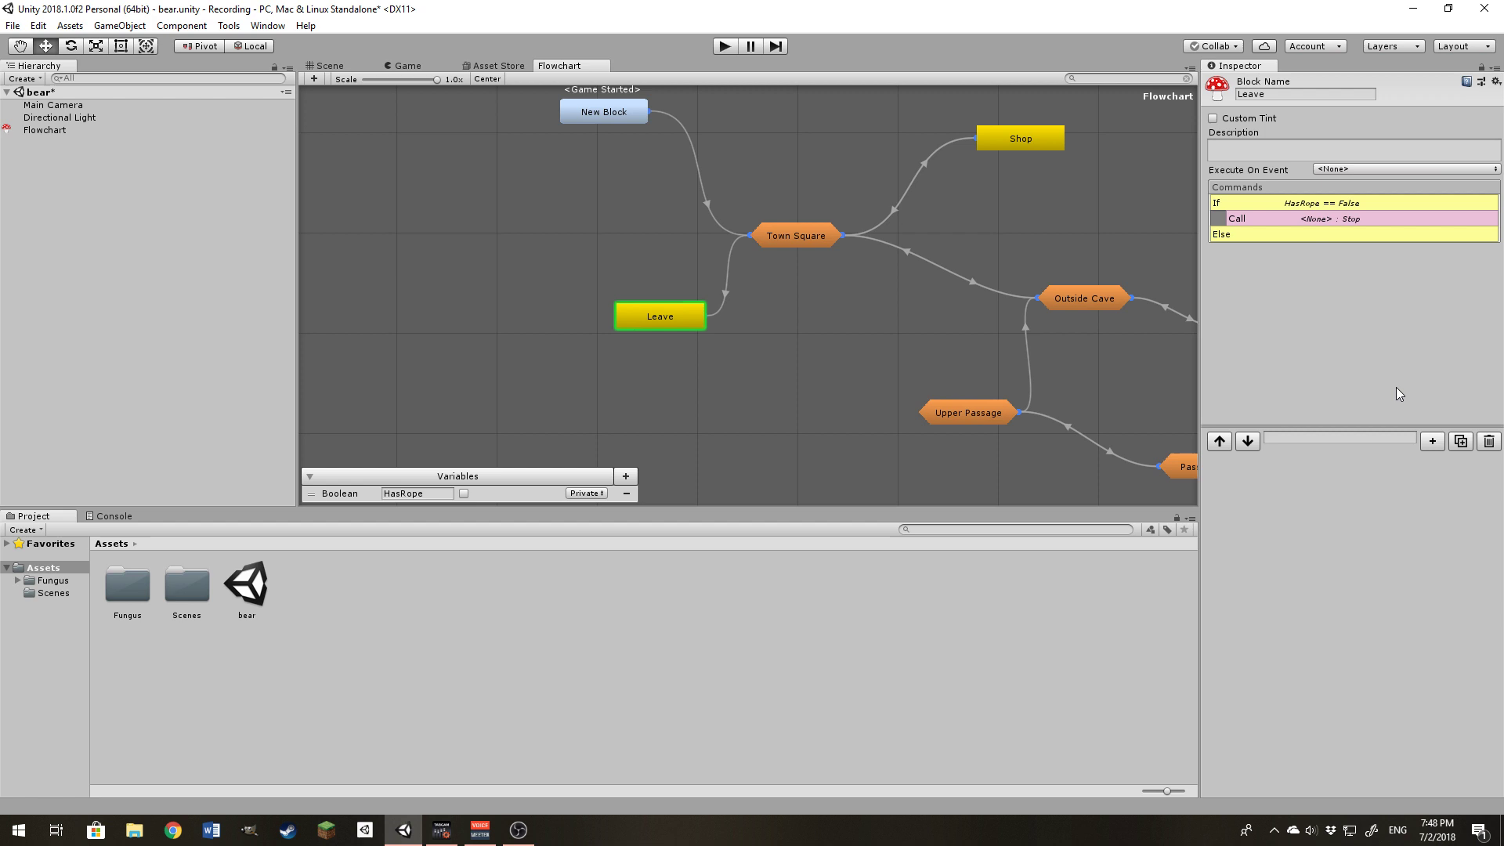
# Add a second Call under the Else and close the condition with an End command.
pyautogui.click(1435, 440)
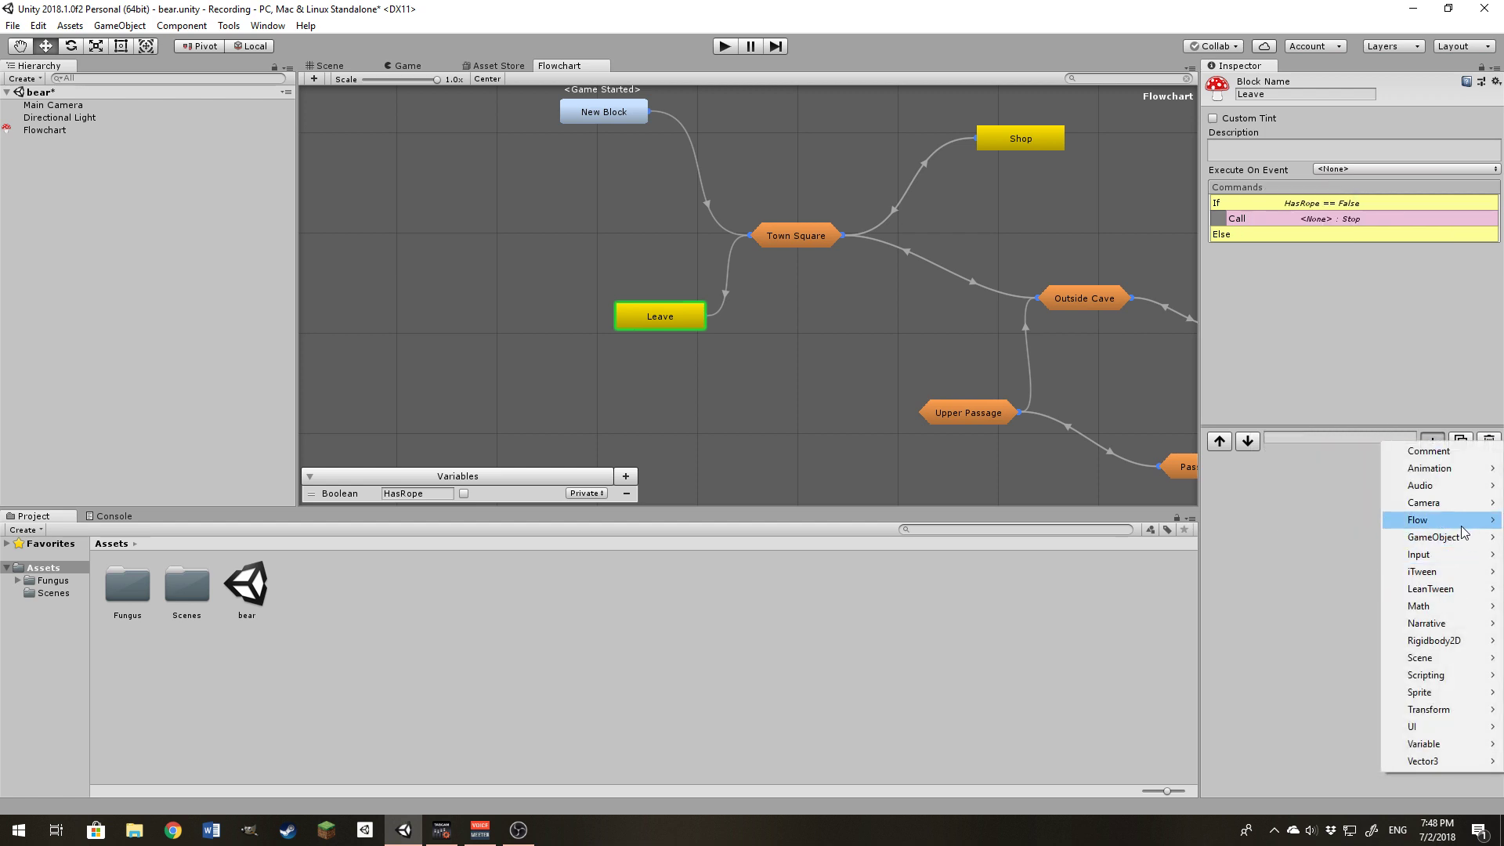
pyautogui.moveTo(1466, 521)
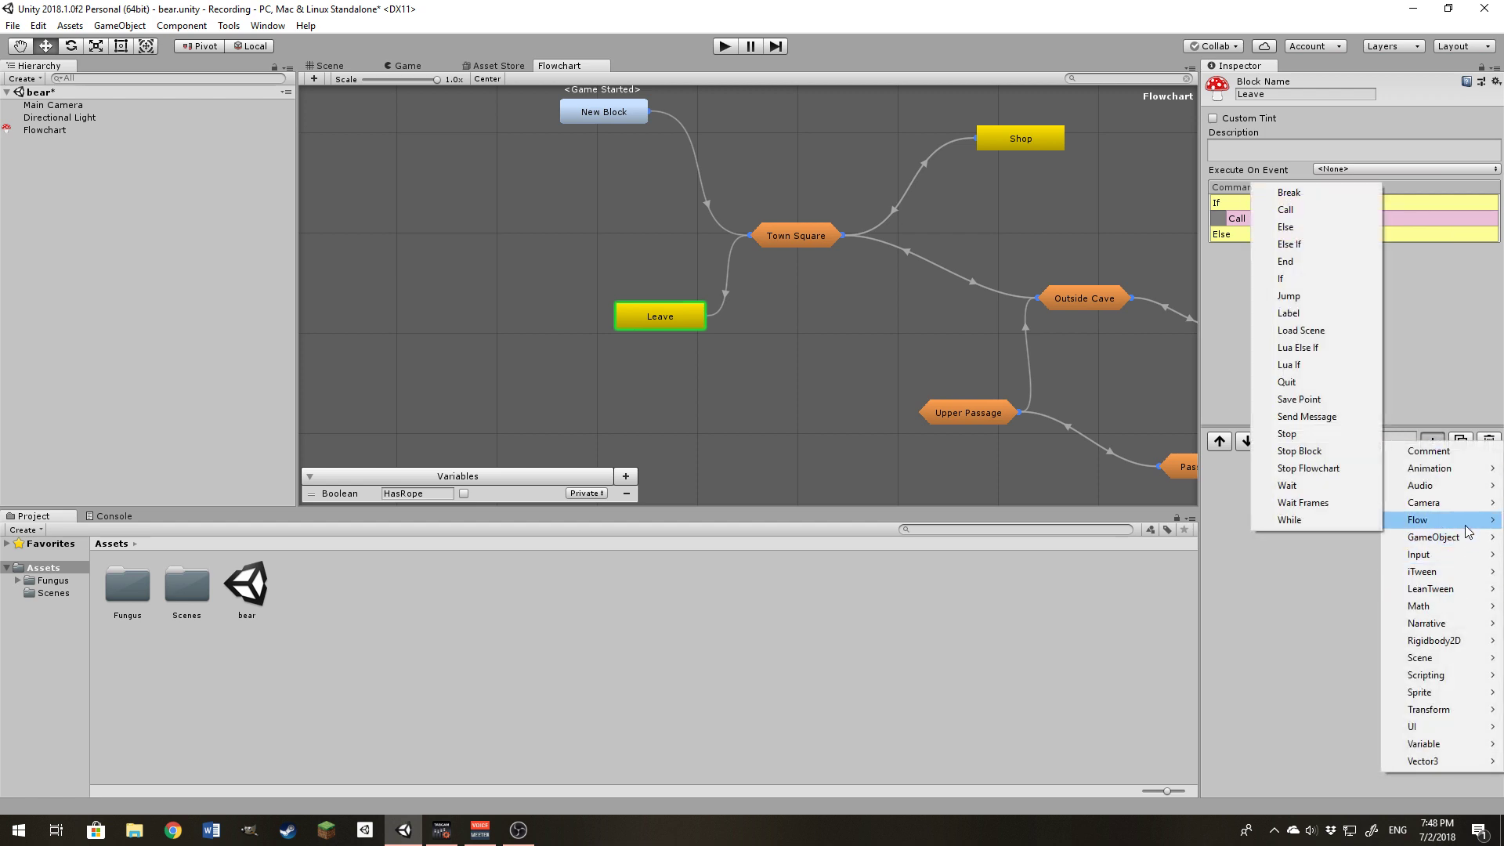
pyautogui.click(1288, 207)
pyautogui.click(1434, 441)
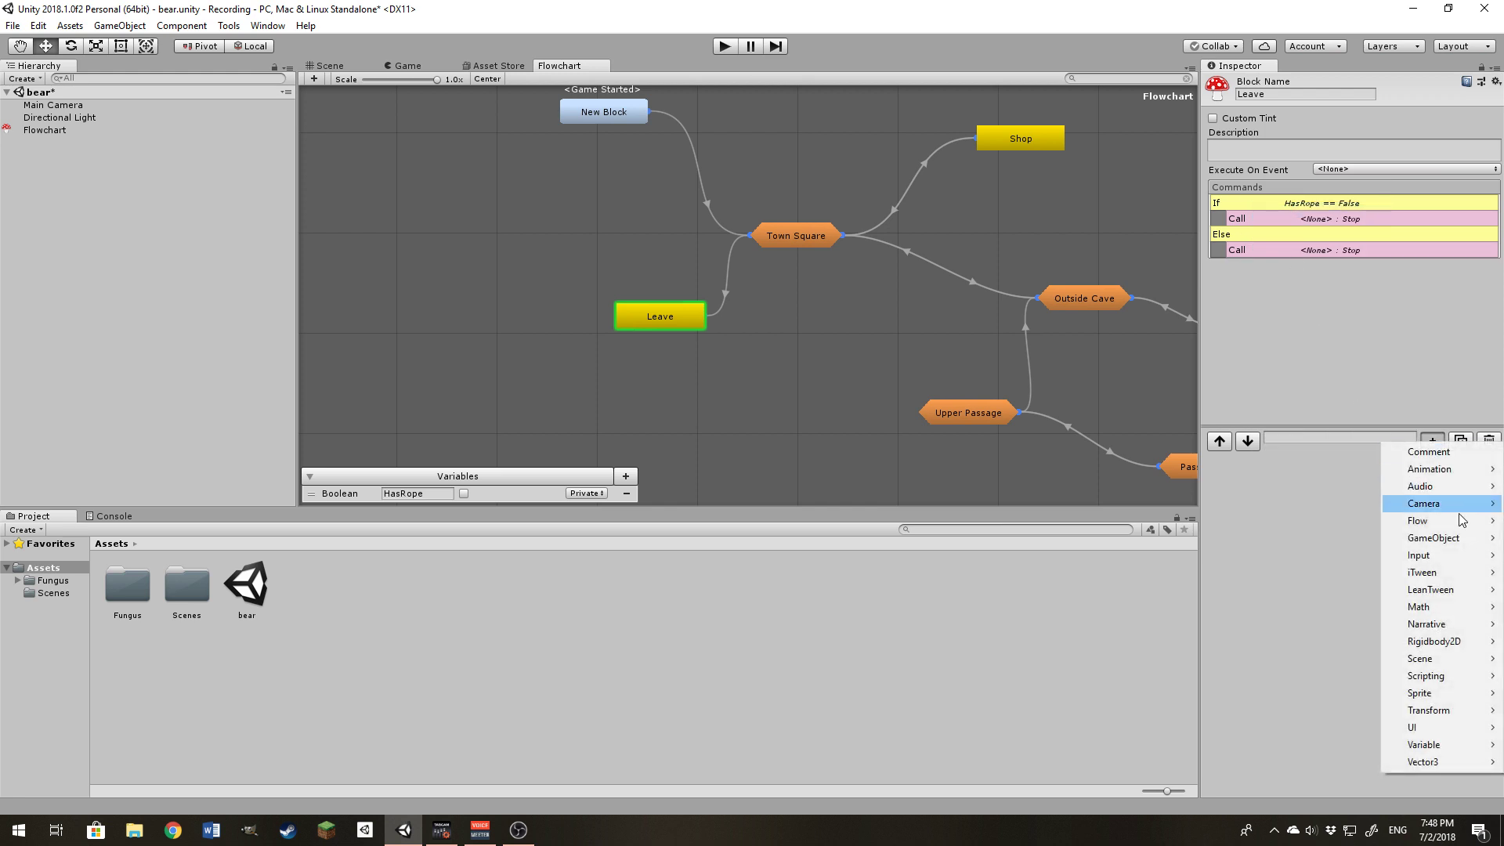
pyautogui.moveTo(1410, 520)
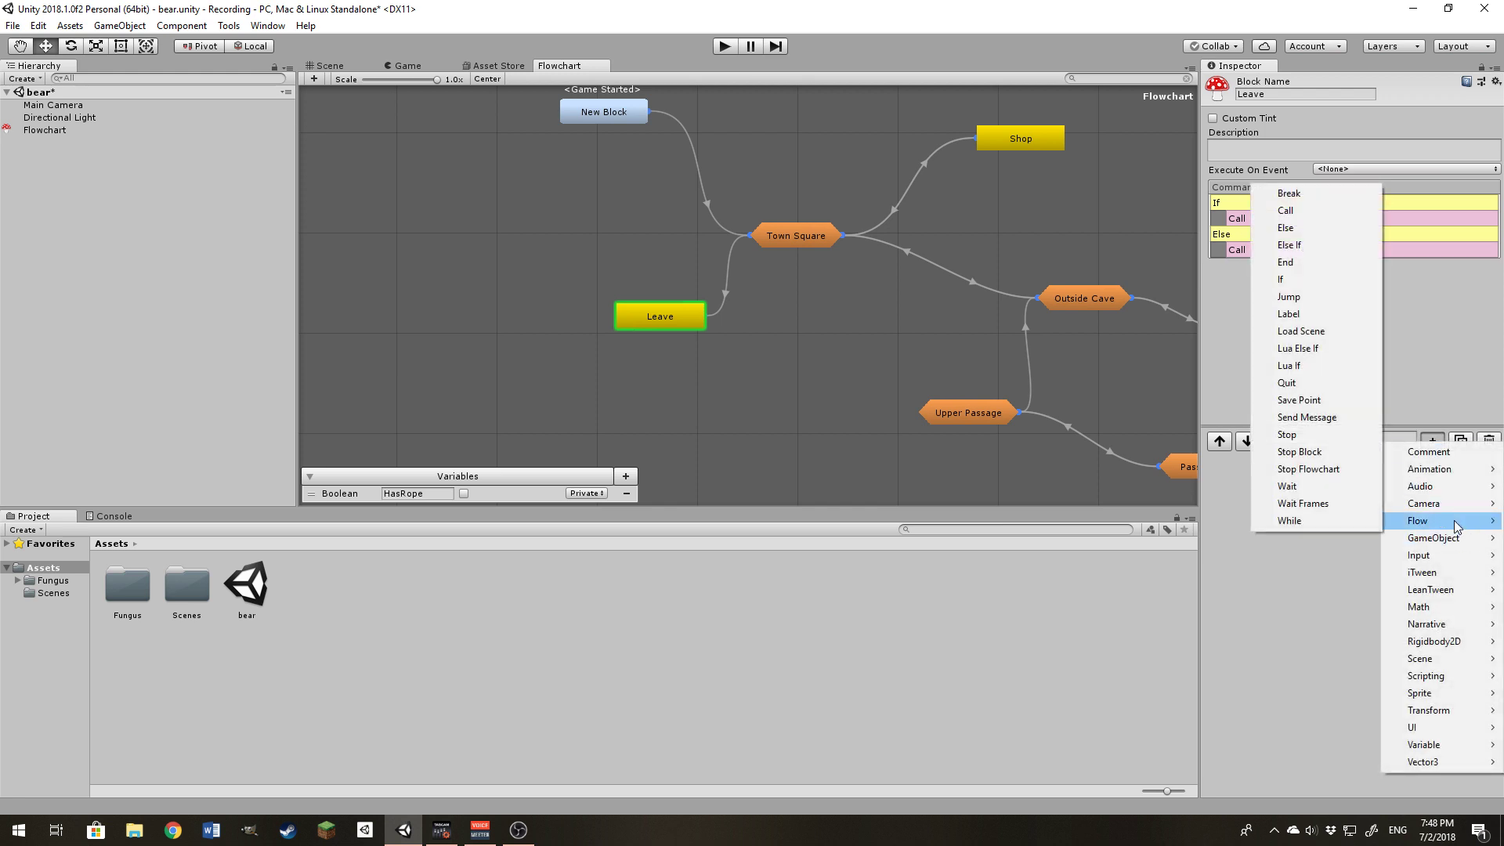
pyautogui.click(1303, 267)
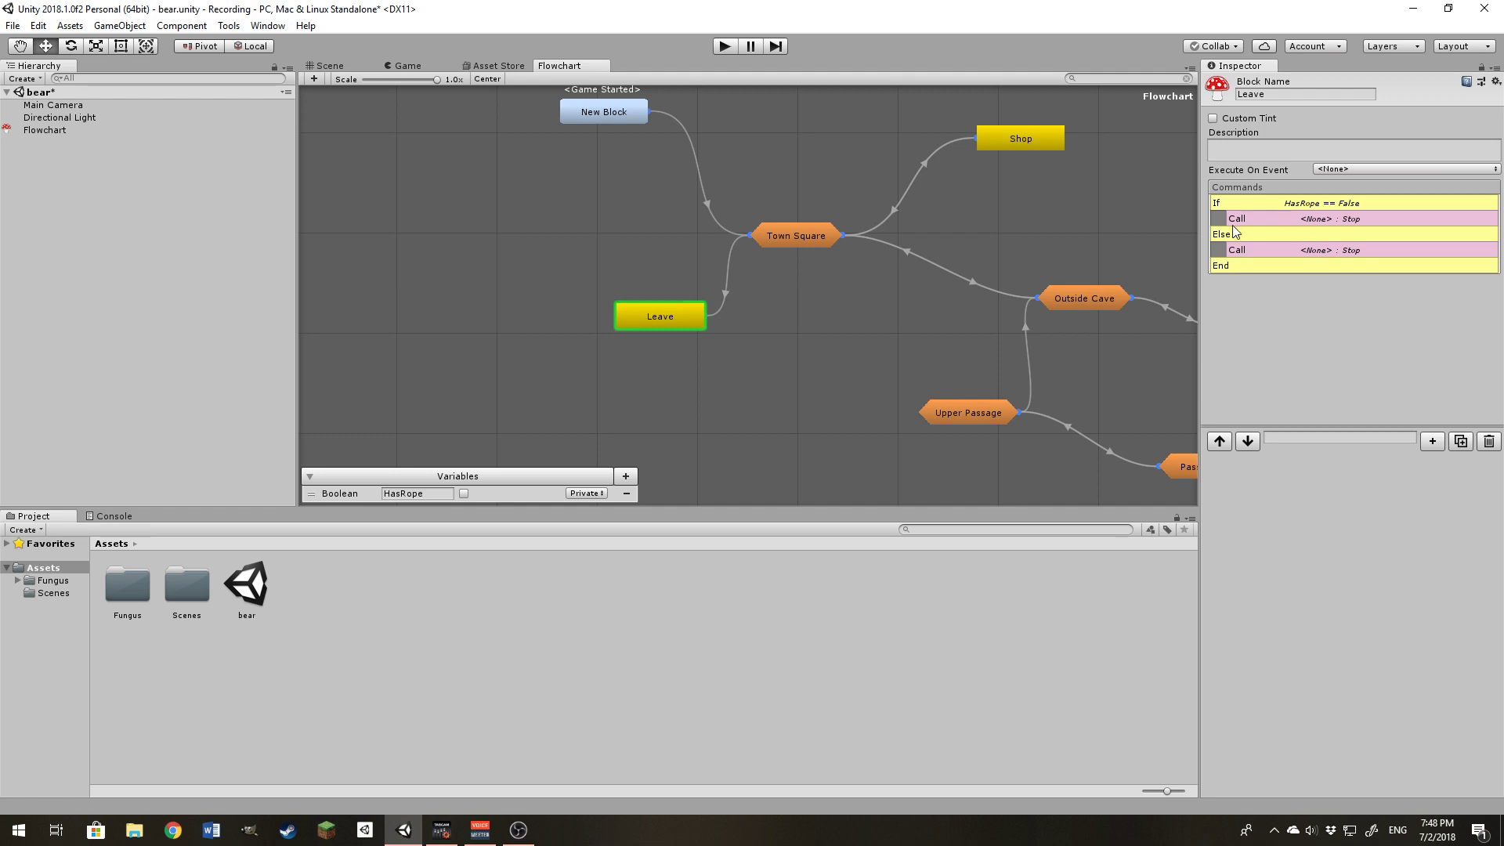
pyautogui.click(1235, 266)
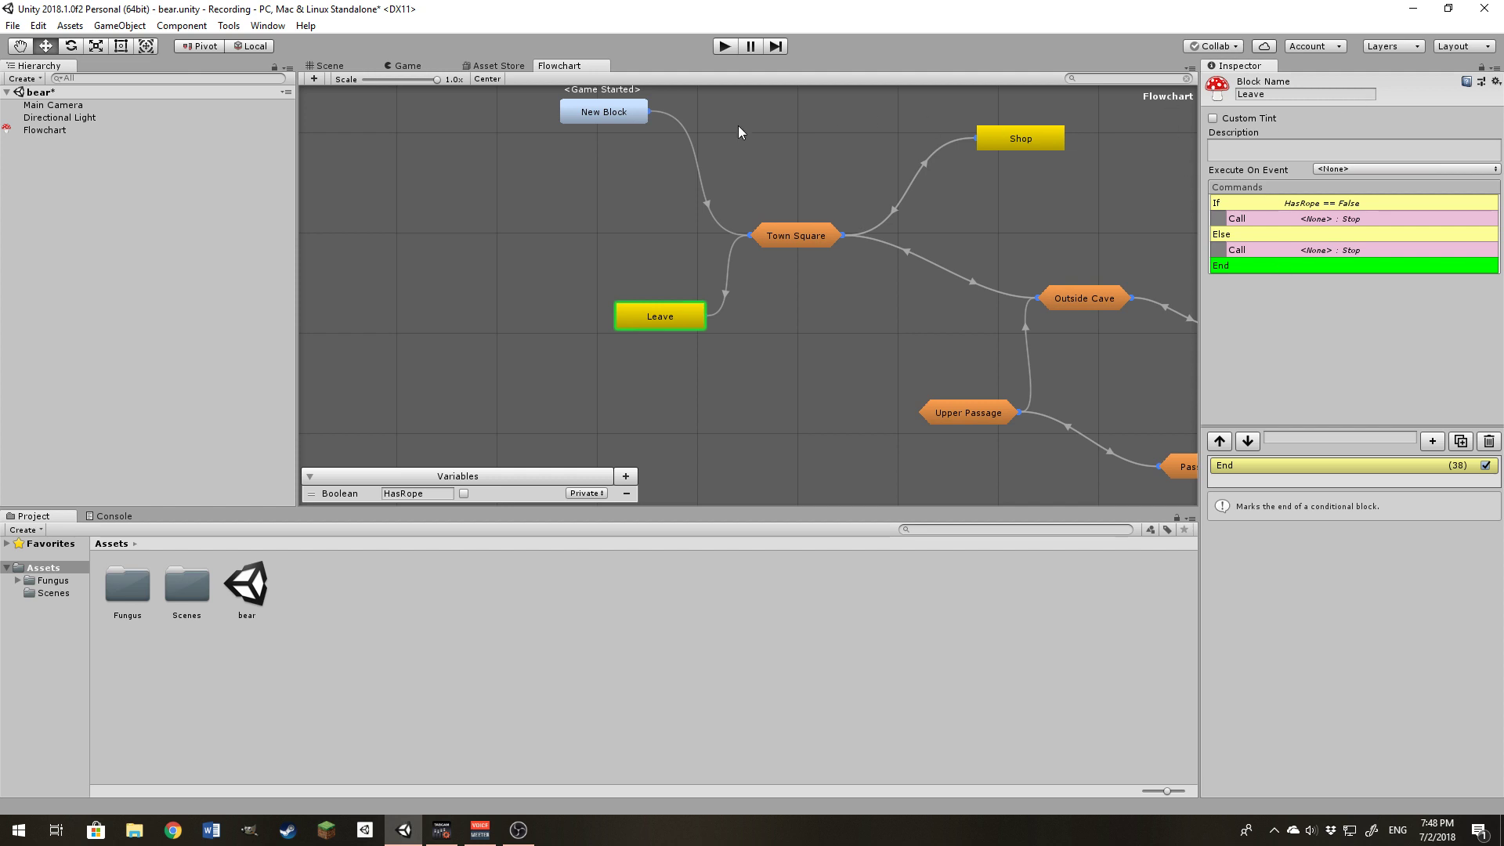
# Add two new blocks, placing one below Leave and the other up and left of it.
pyautogui.click(1325, 219)
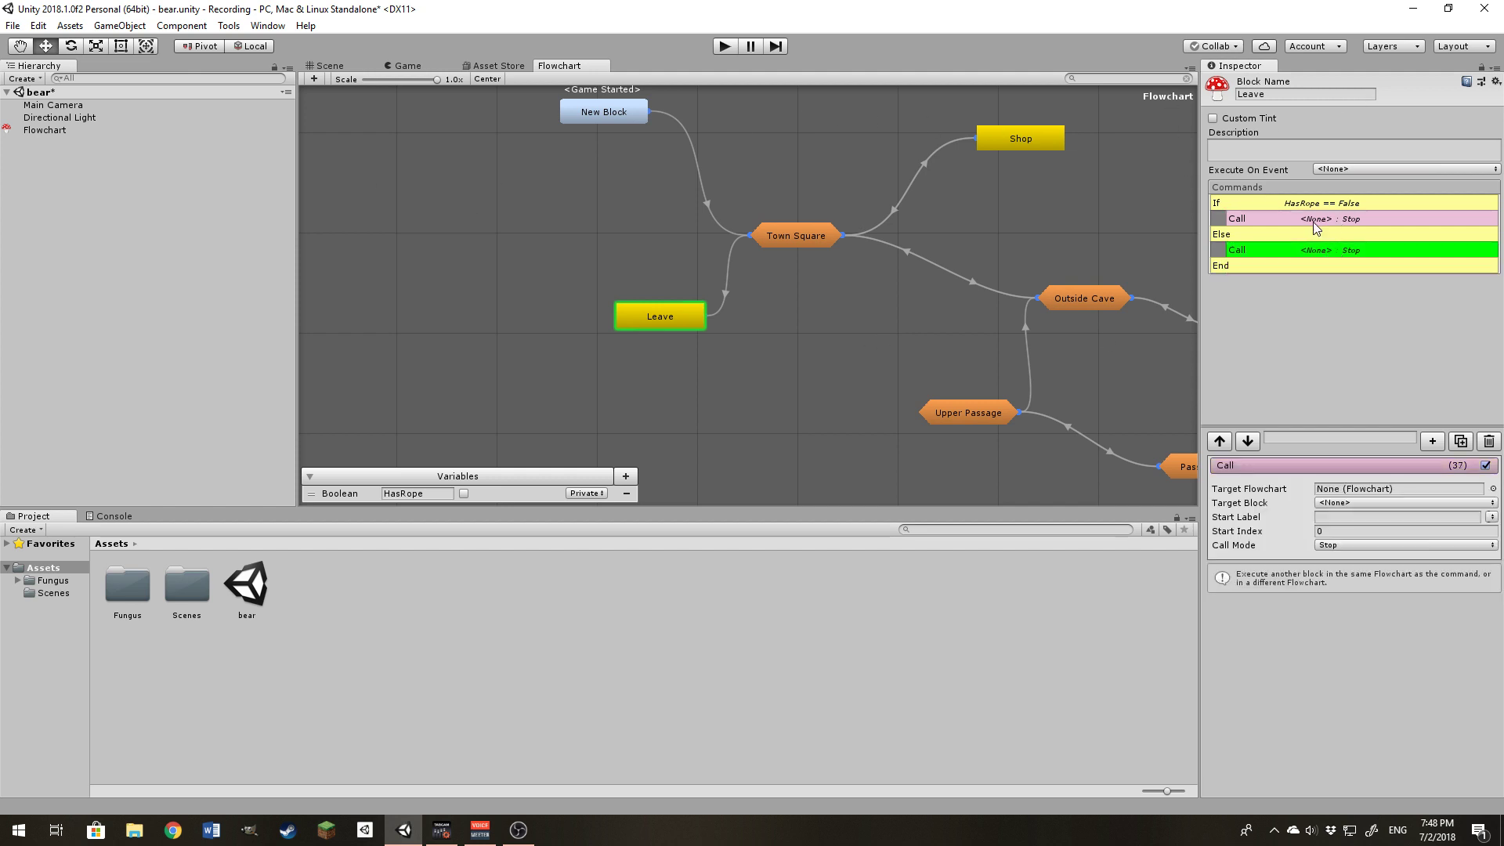
pyautogui.click(314, 78)
pyautogui.moveTo(387, 133); pyautogui.dragTo(548, 421)
pyautogui.moveTo(402, 133); pyautogui.dragTo(558, 237)
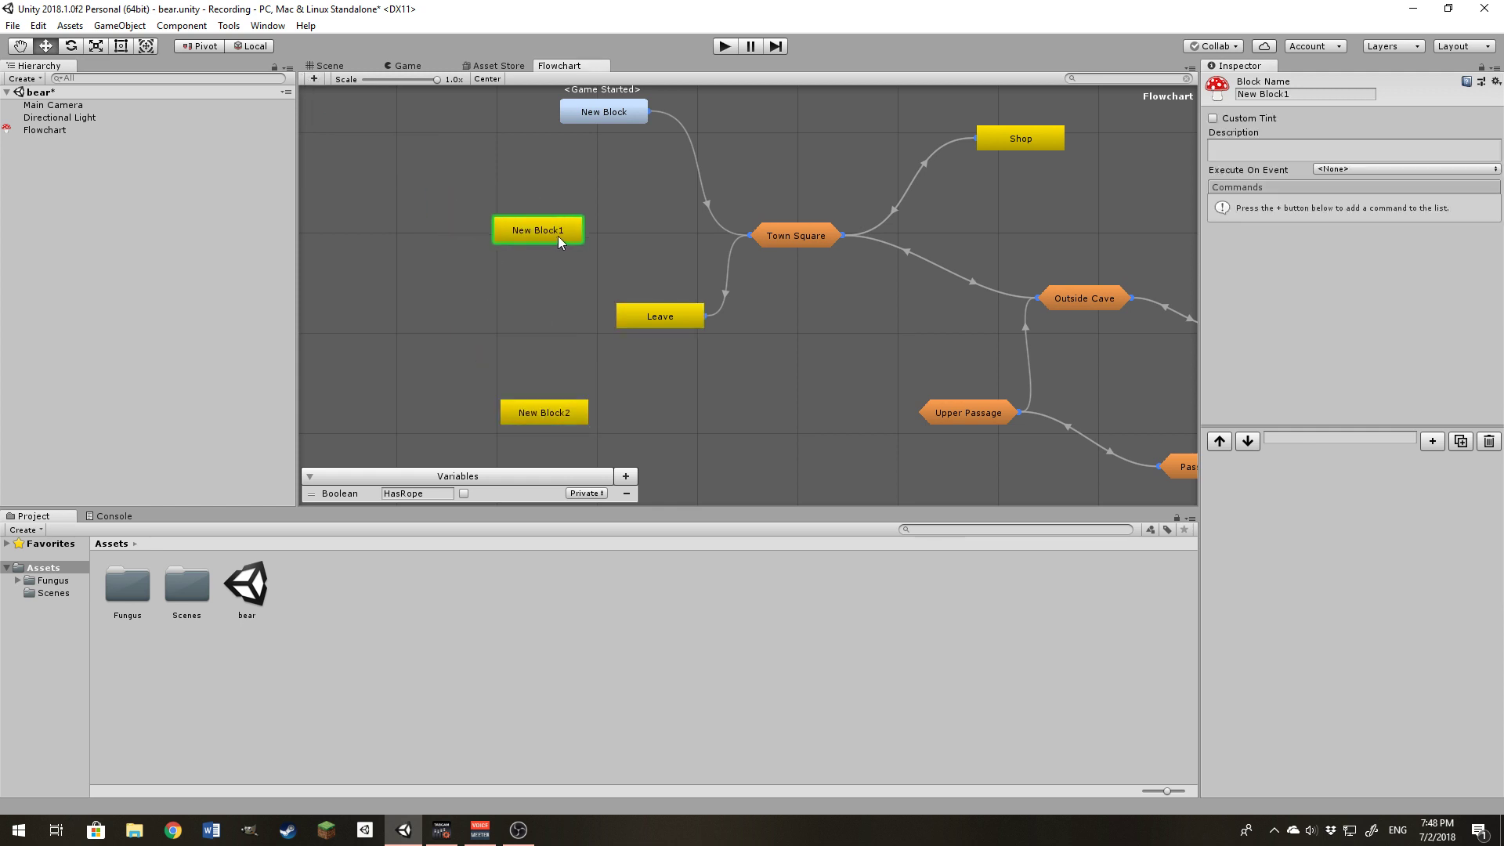
# Rename New Block1 to 'No Rope' and begin renaming New Block2 to 'Yes Rope'.
pyautogui.click(1294, 96)
pyautogui.write('No Rope')
pyautogui.click(546, 415)
pyautogui.click(1294, 96)
pyautogui.write('Y')
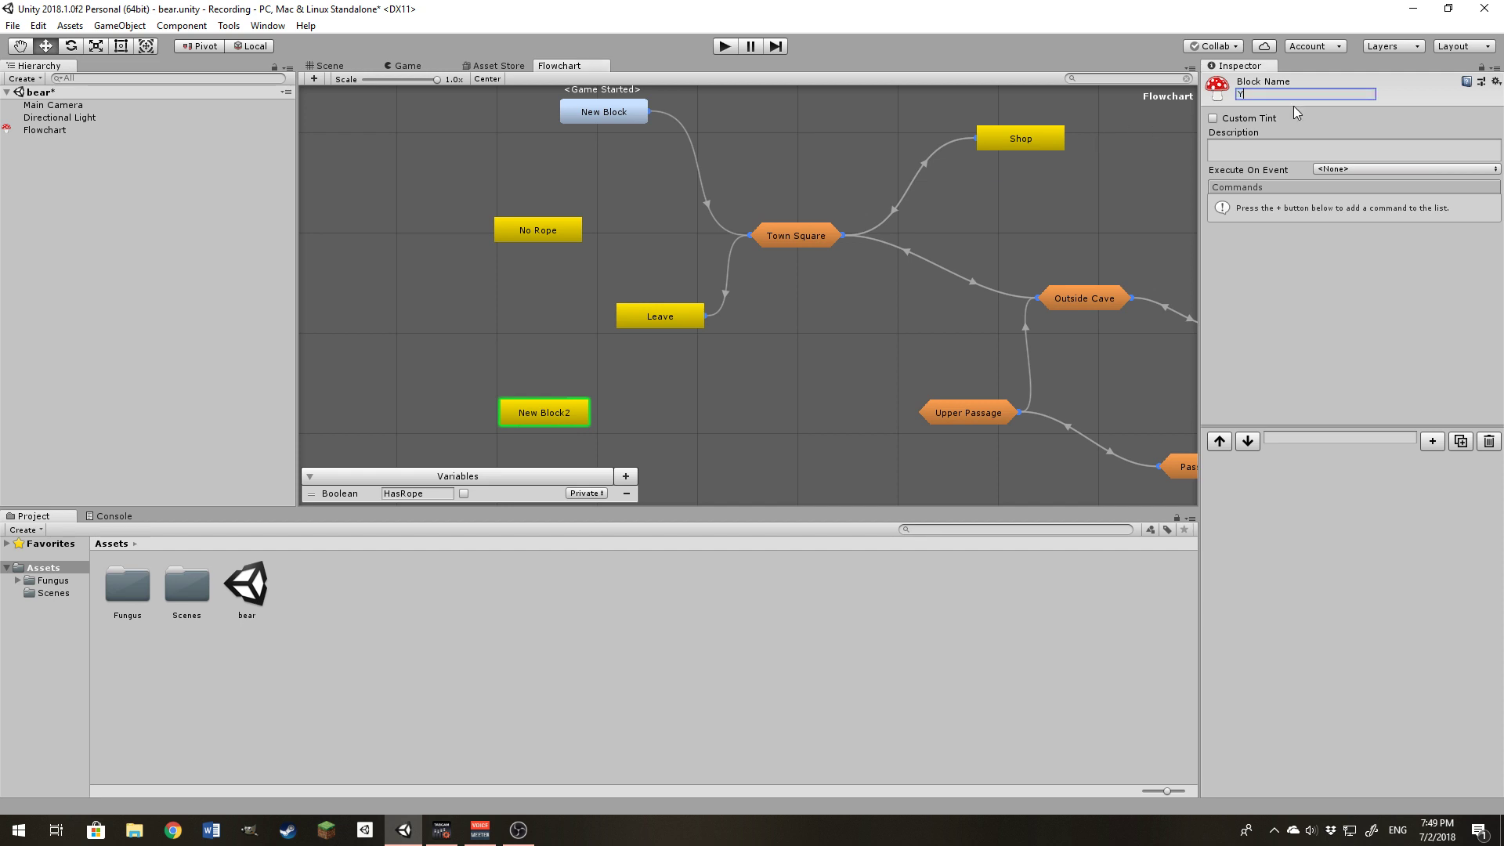
pyautogui.write('es Rope')
# Add a Say command to Yes Rope with story text 'You embark on your grand adventure'.
pyautogui.click(1432, 441)
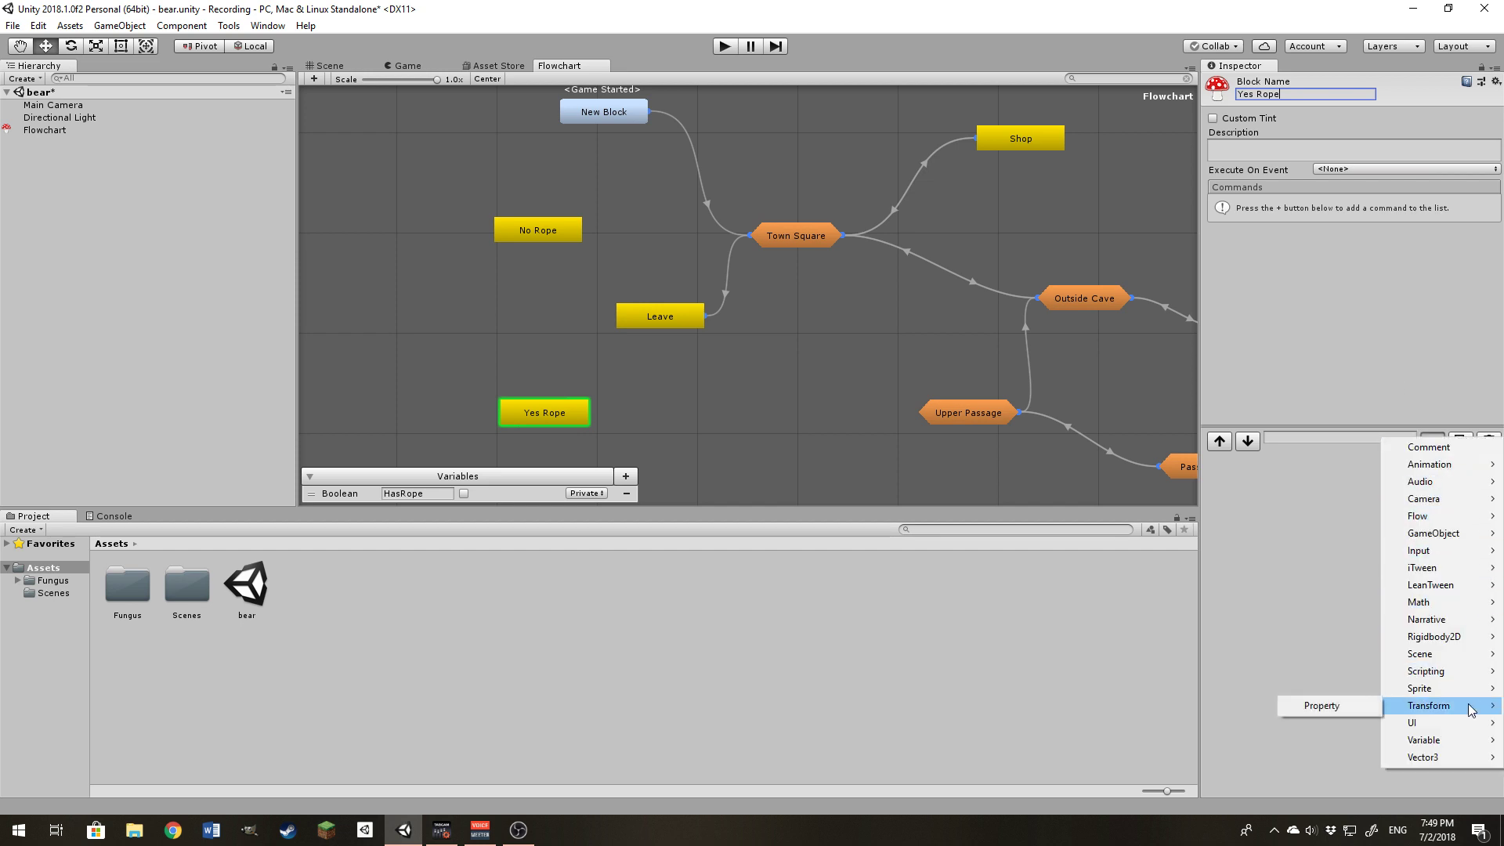
pyautogui.moveTo(1410, 621)
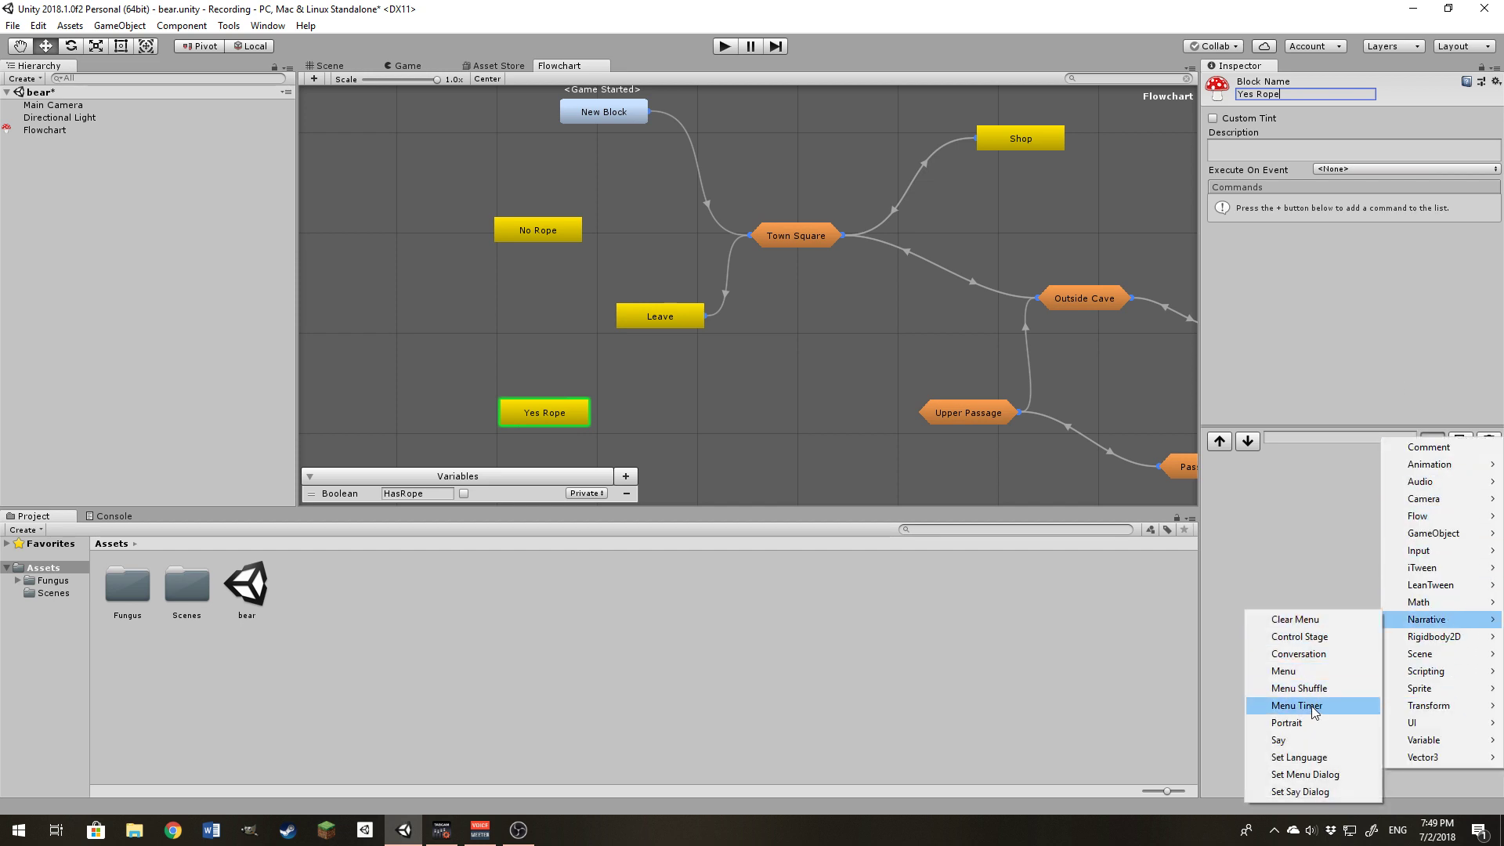
pyautogui.click(1296, 740)
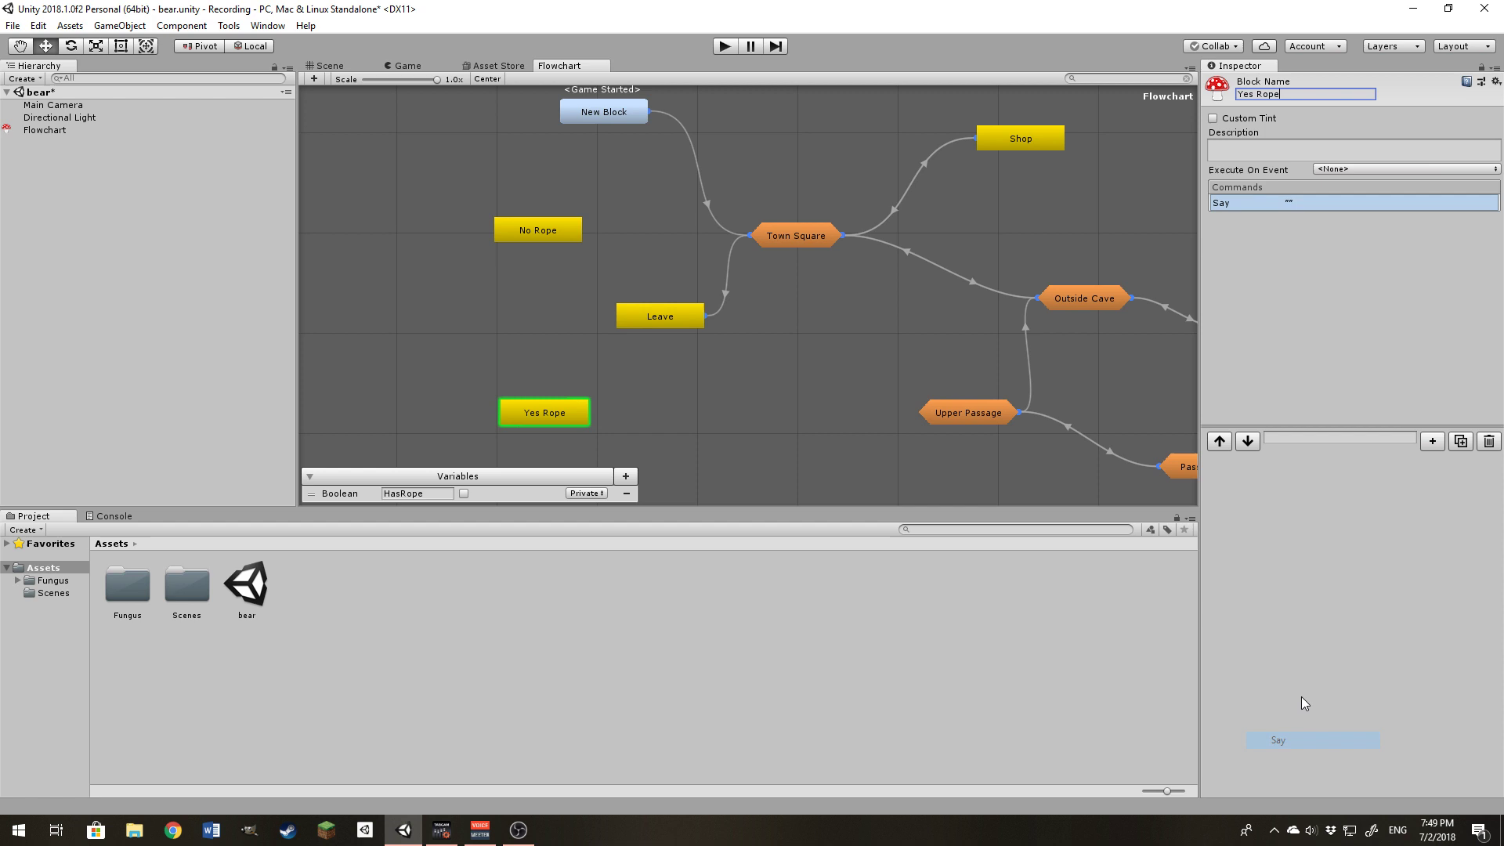
pyautogui.click(1294, 203)
pyautogui.click(1337, 564)
pyautogui.write('Y')
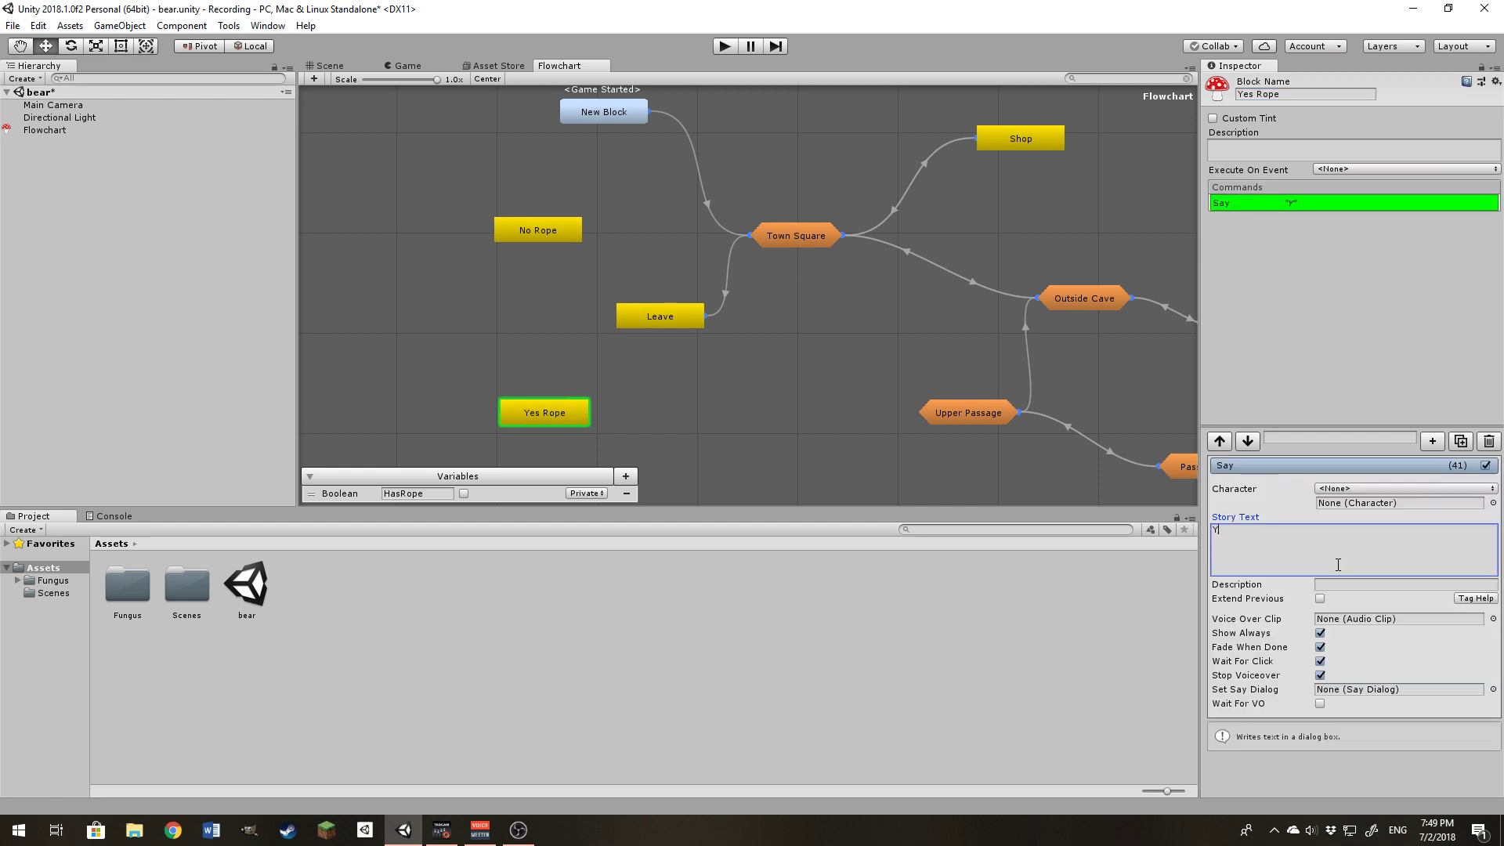
pyautogui.write('ou embark on your grand adventure!')
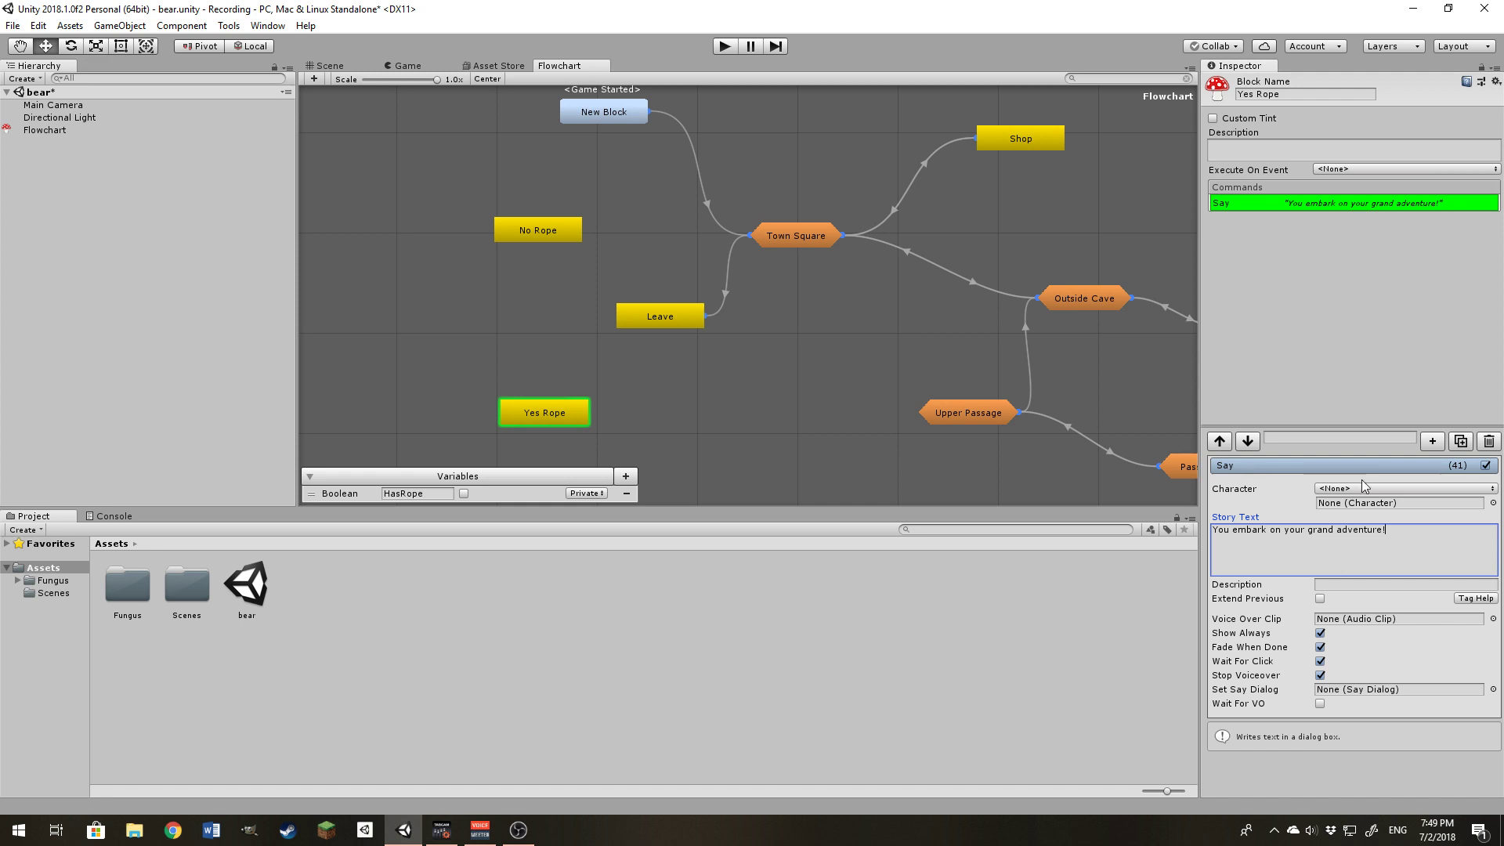
# Remove a Portrait command mistakenly added to the No Rope block.
pyautogui.click(557, 229)
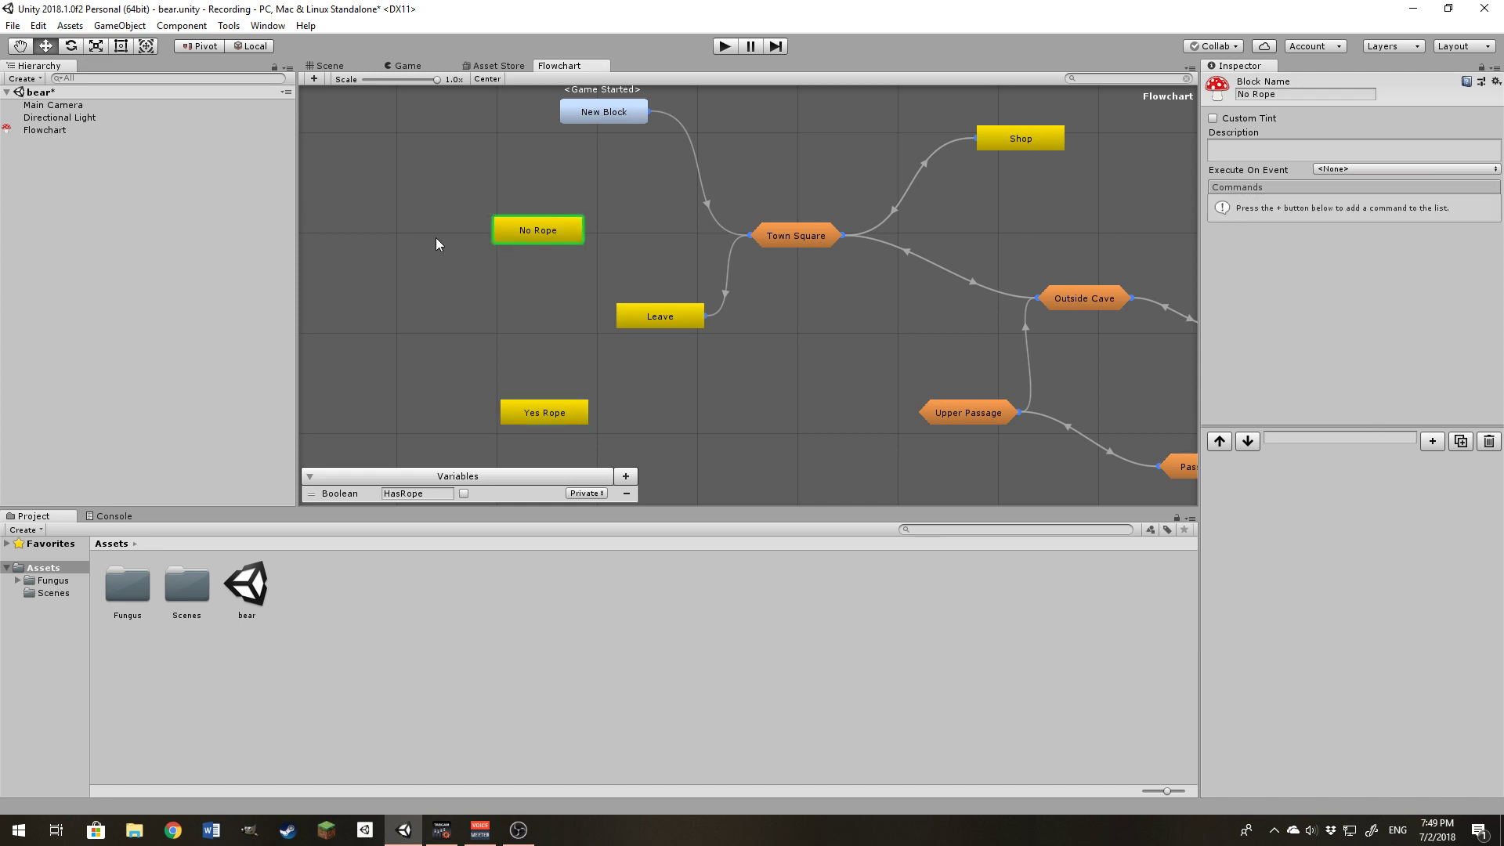
pyautogui.click(1432, 441)
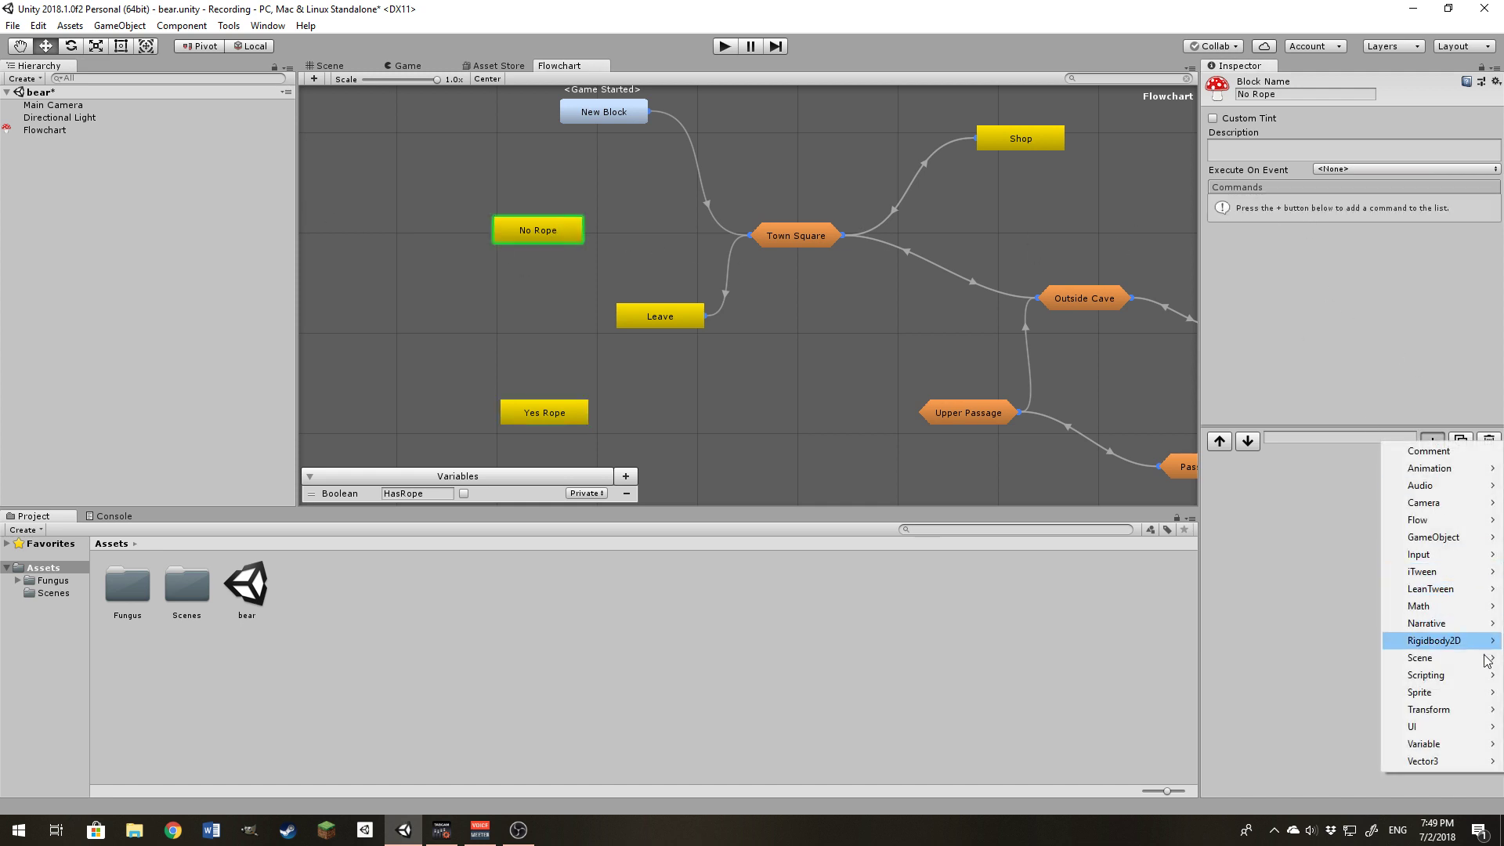
pyautogui.moveTo(1441, 658)
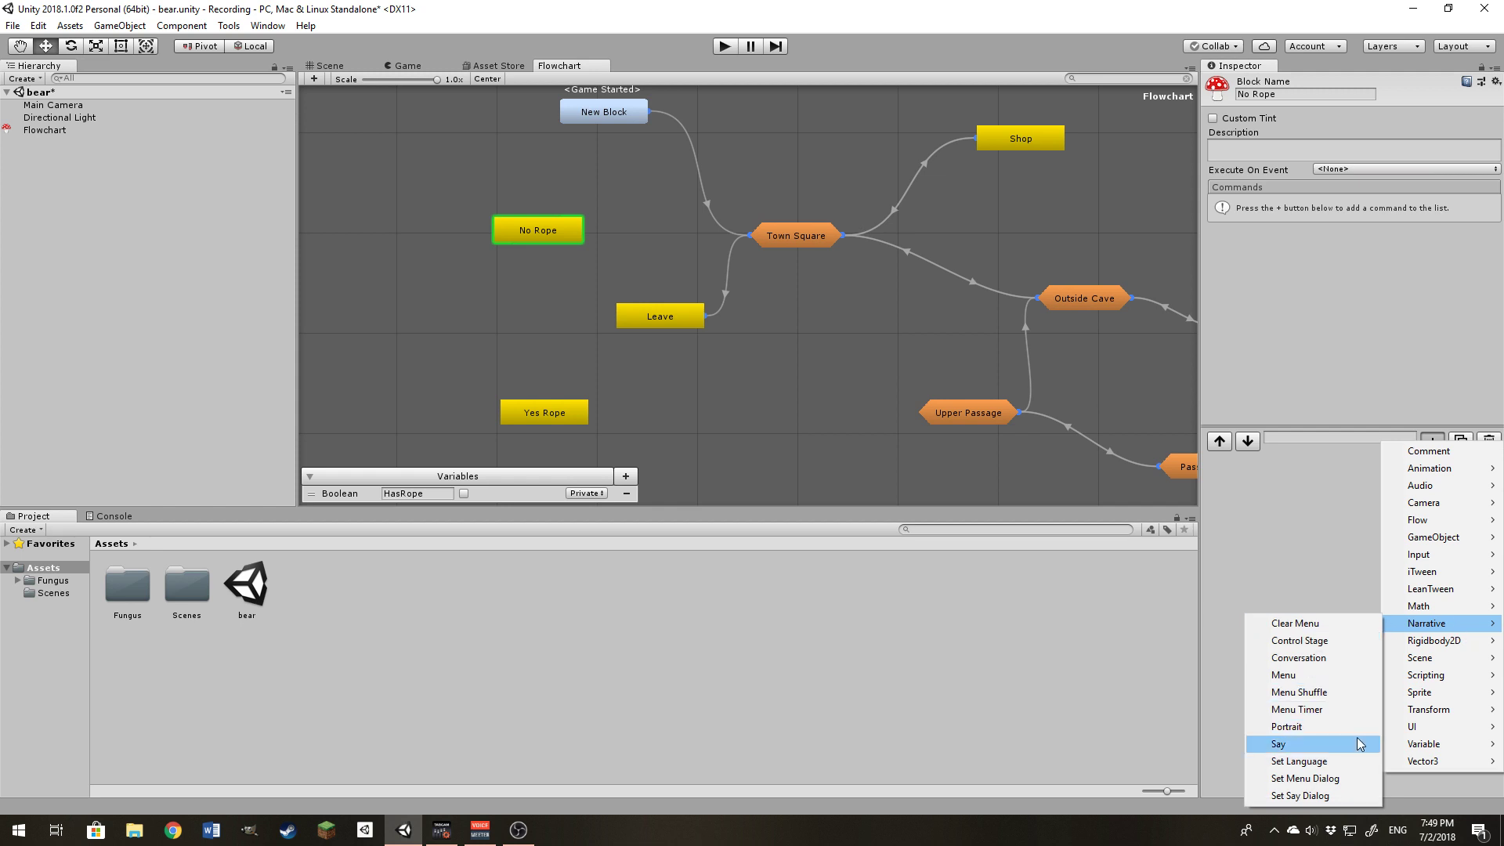
pyautogui.click(1285, 726)
pyautogui.click(1281, 205)
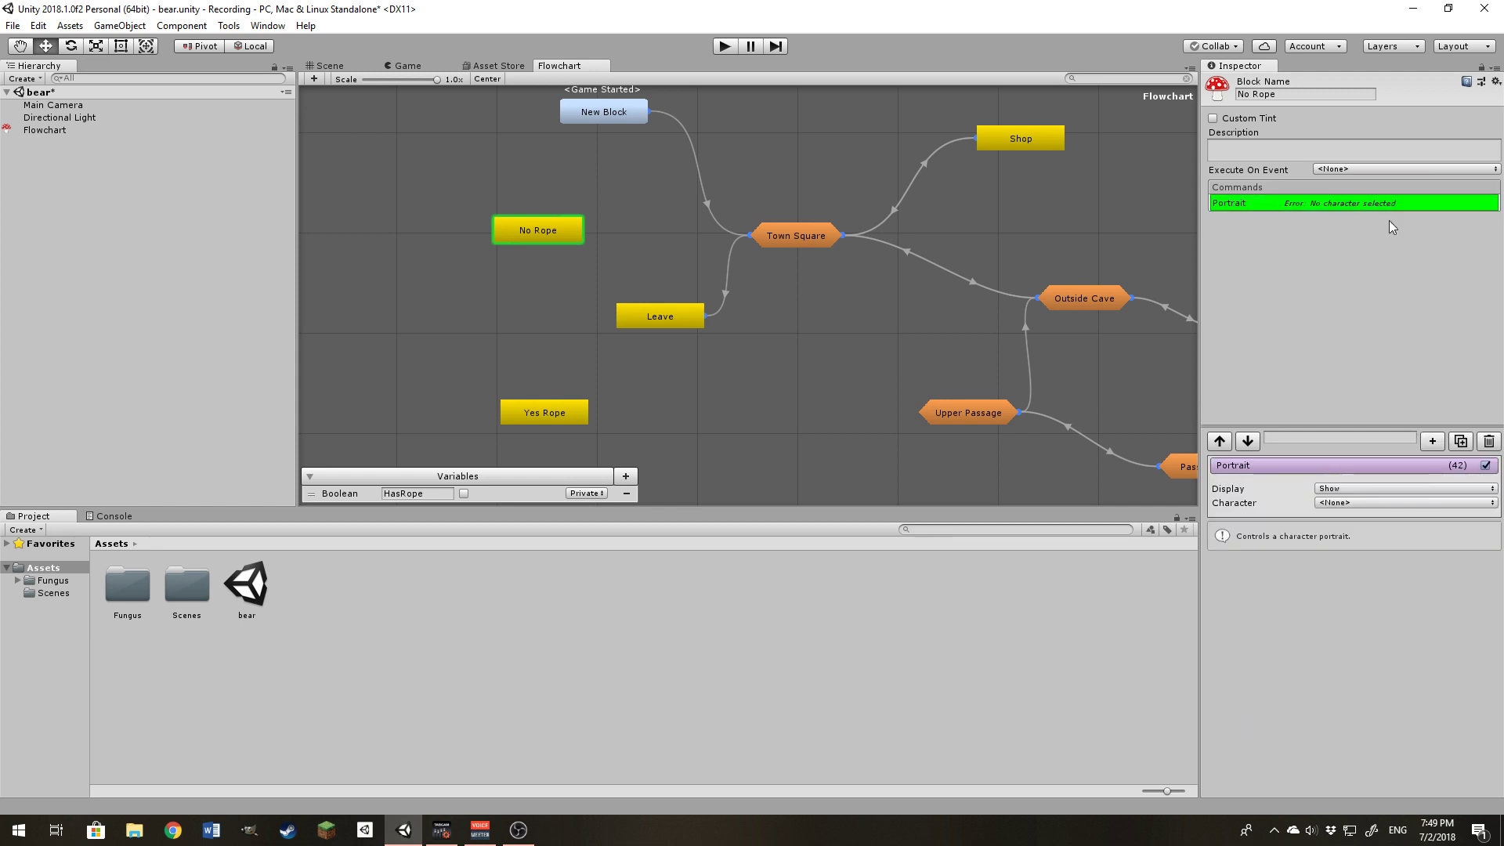
pyautogui.click(1489, 442)
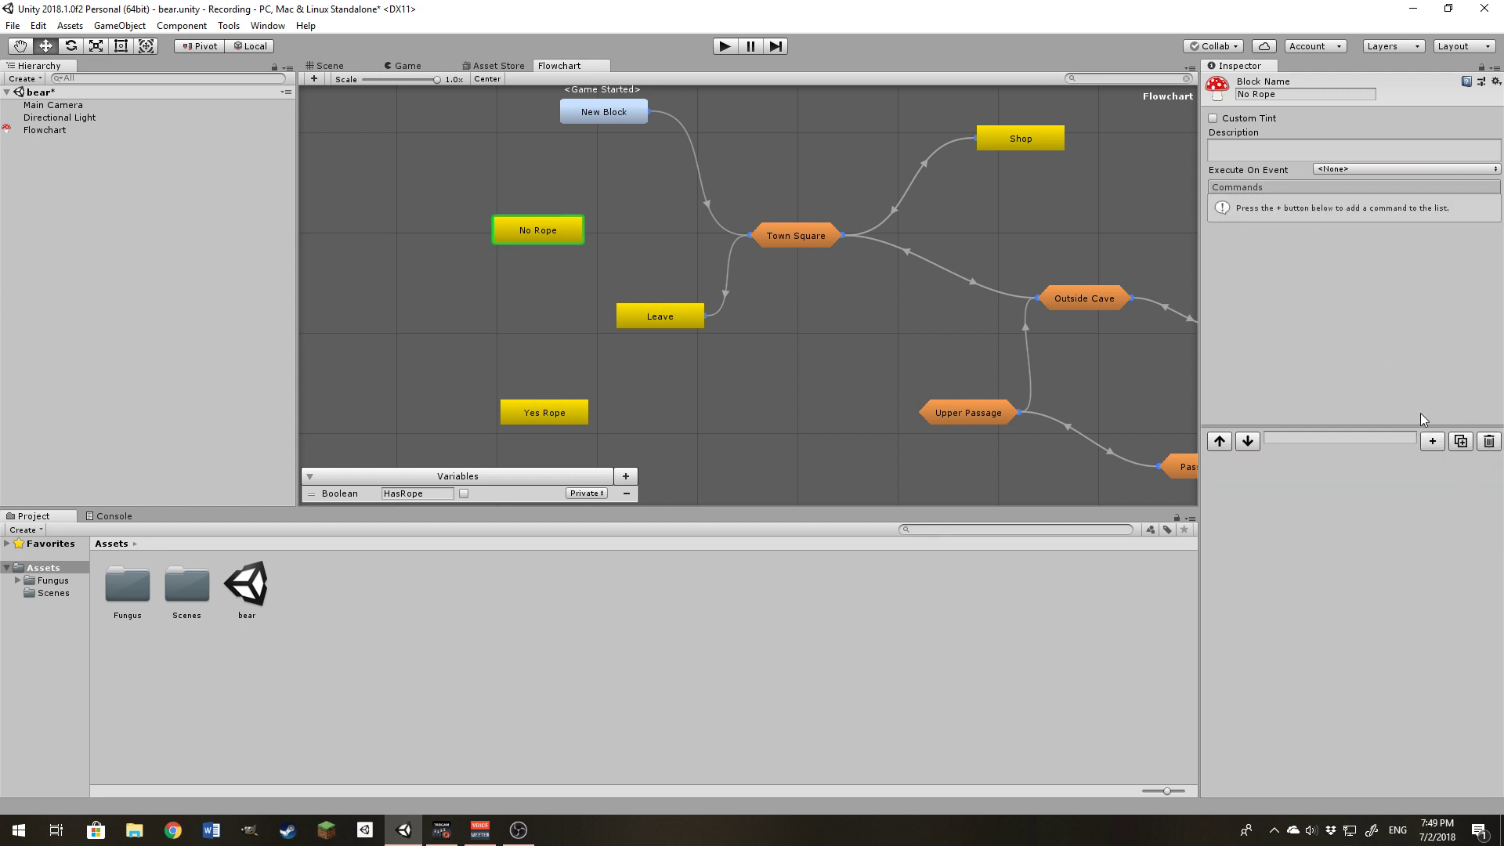
# Add a Say command to No Rope with story text 'You must have rope before you leave!'.
pyautogui.click(1433, 441)
pyautogui.moveTo(1450, 623)
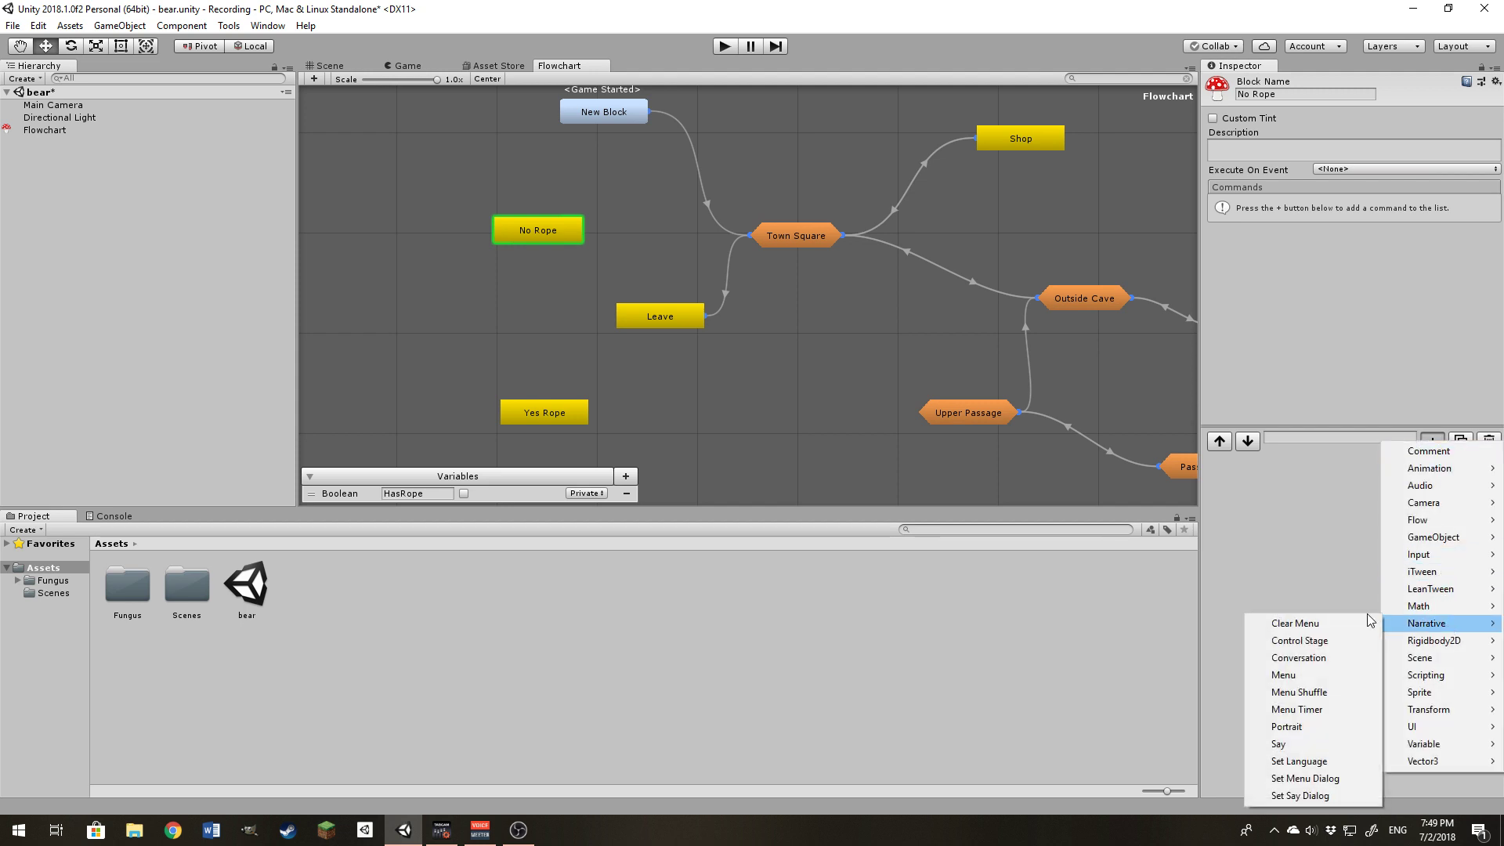
pyautogui.click(1322, 744)
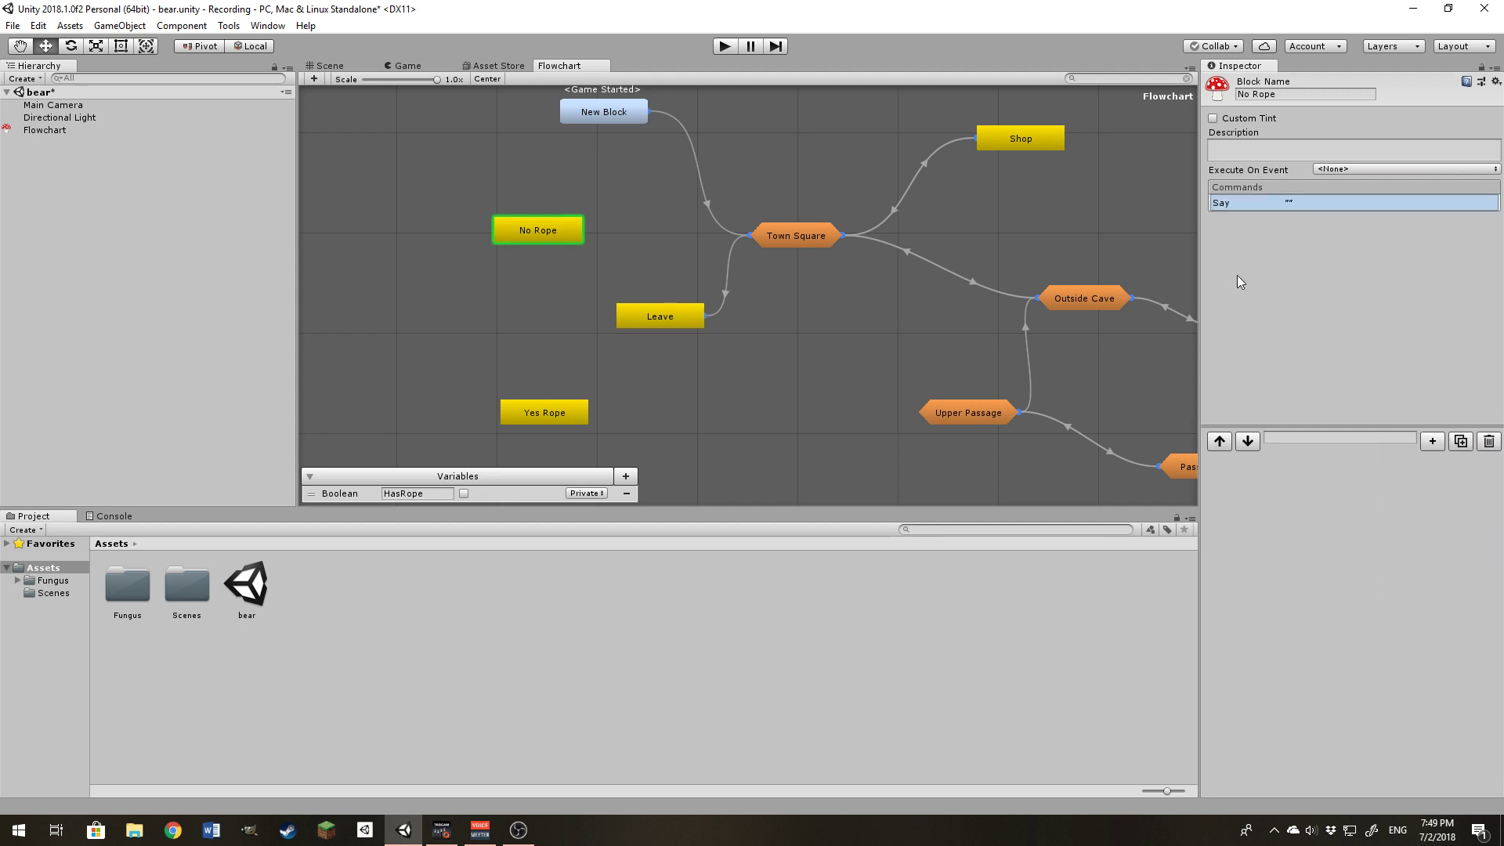
pyautogui.click(1270, 206)
pyautogui.click(1331, 544)
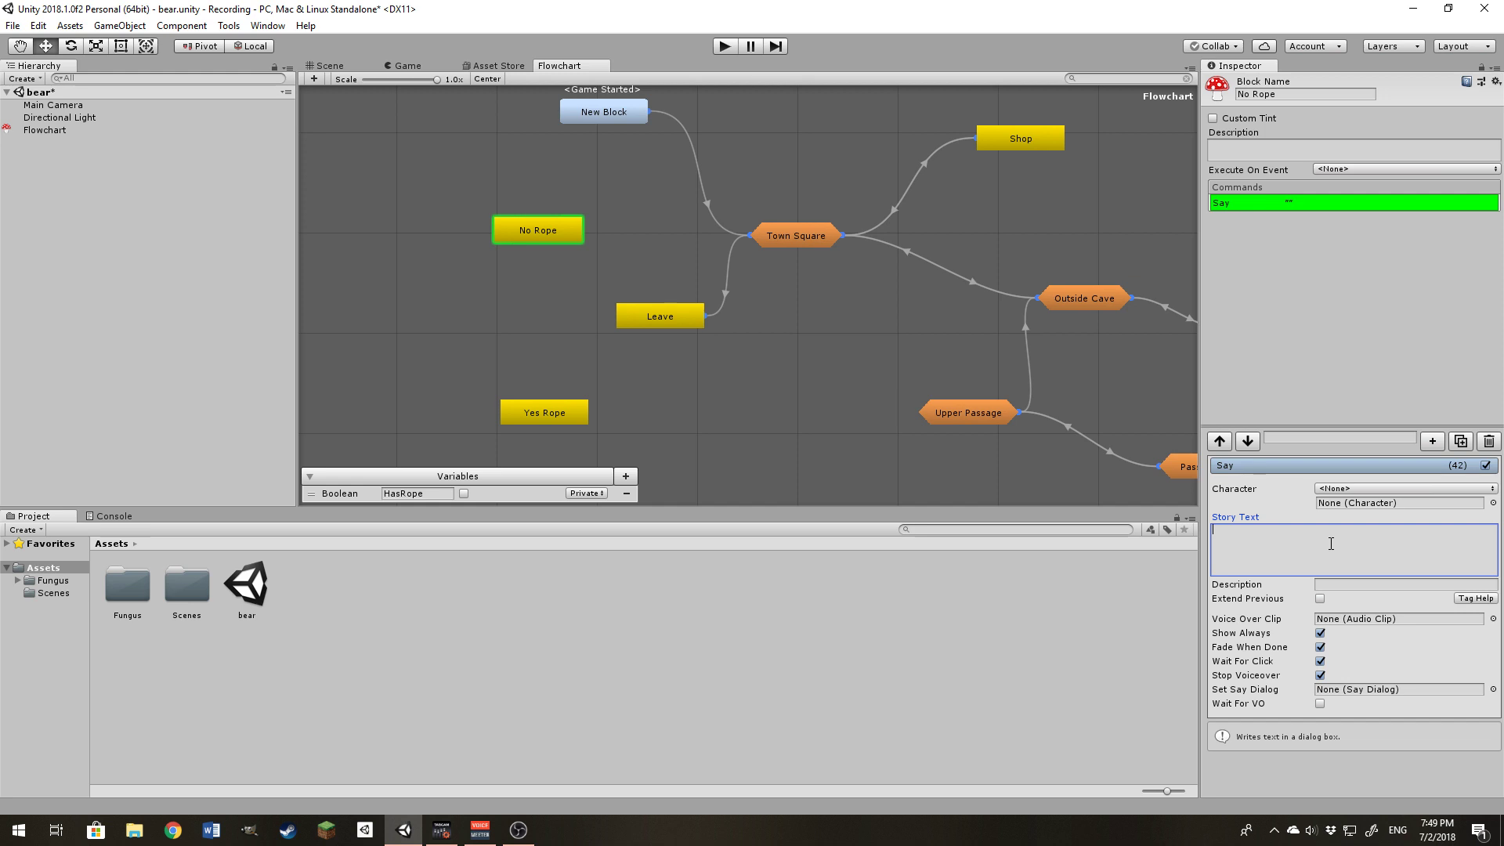
pyautogui.write('You must have rope bef')
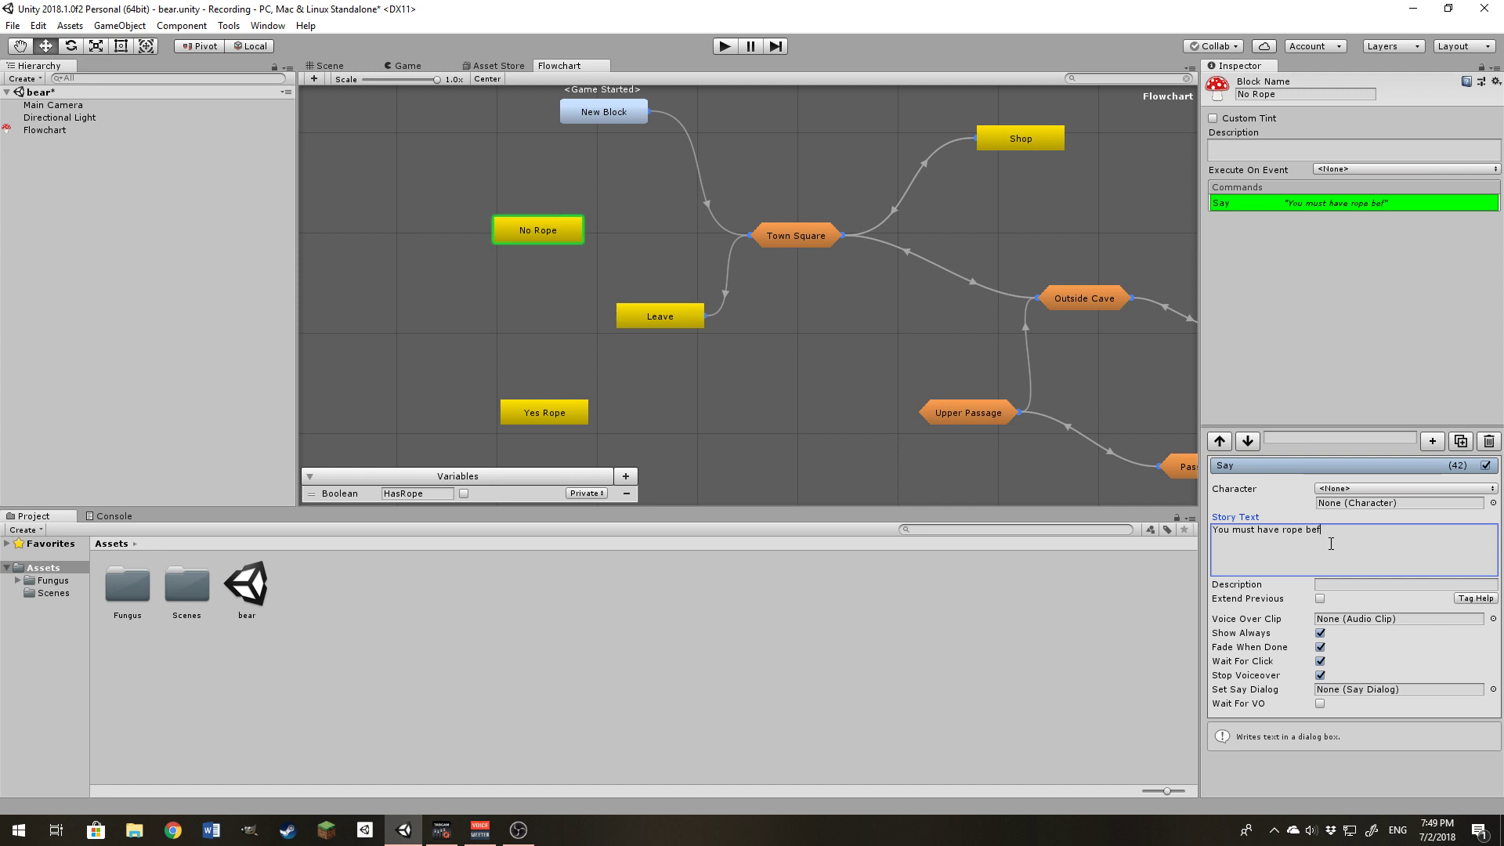
pyautogui.write('ore you leave!')
# Add a Call command after No Rope's message, targeting the Town Square block.
pyautogui.click(1434, 446)
pyautogui.moveTo(1435, 523)
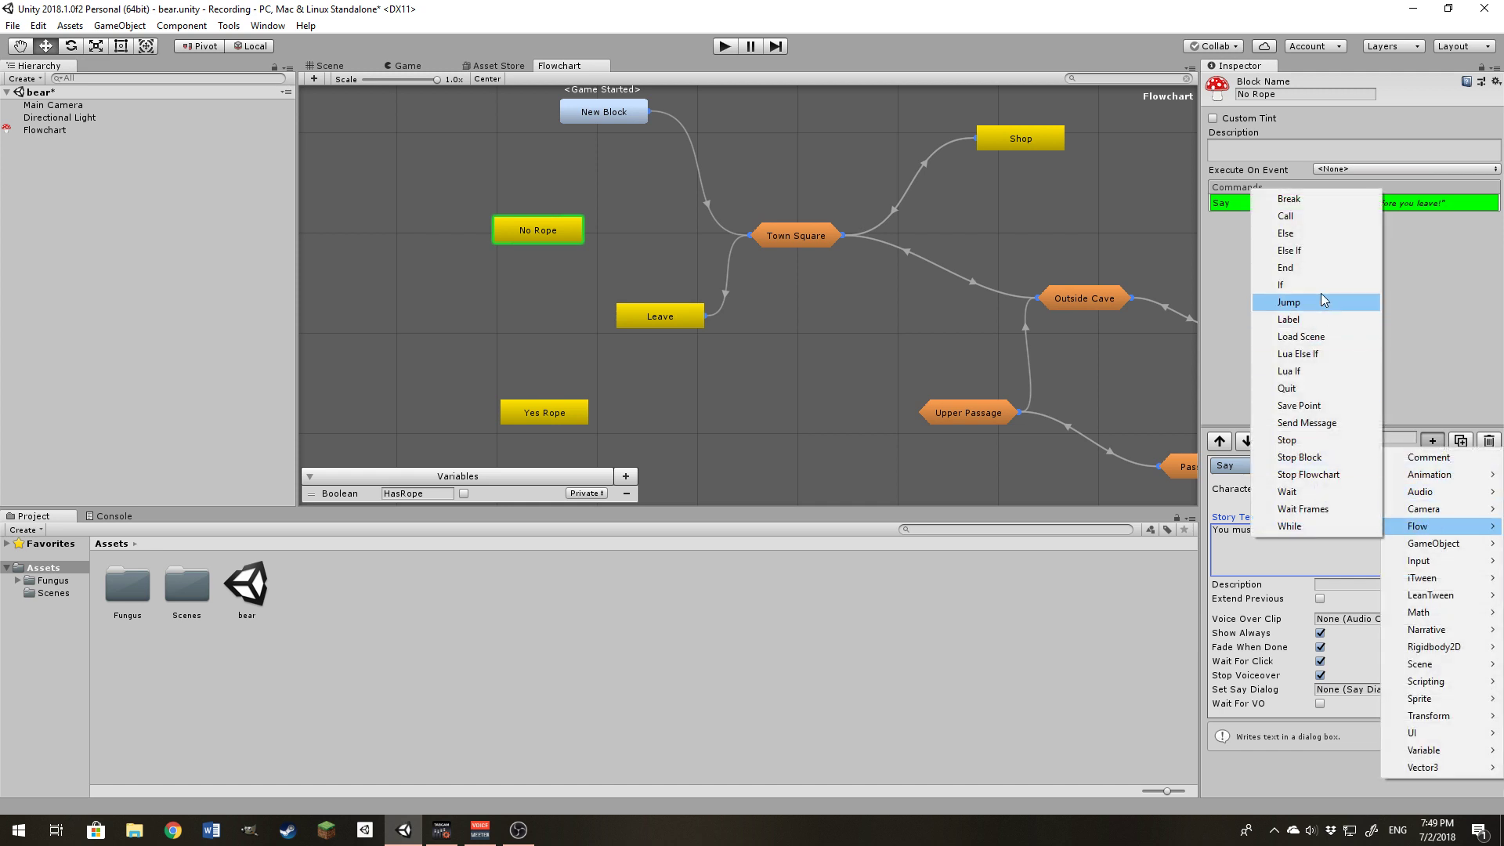
pyautogui.click(1319, 220)
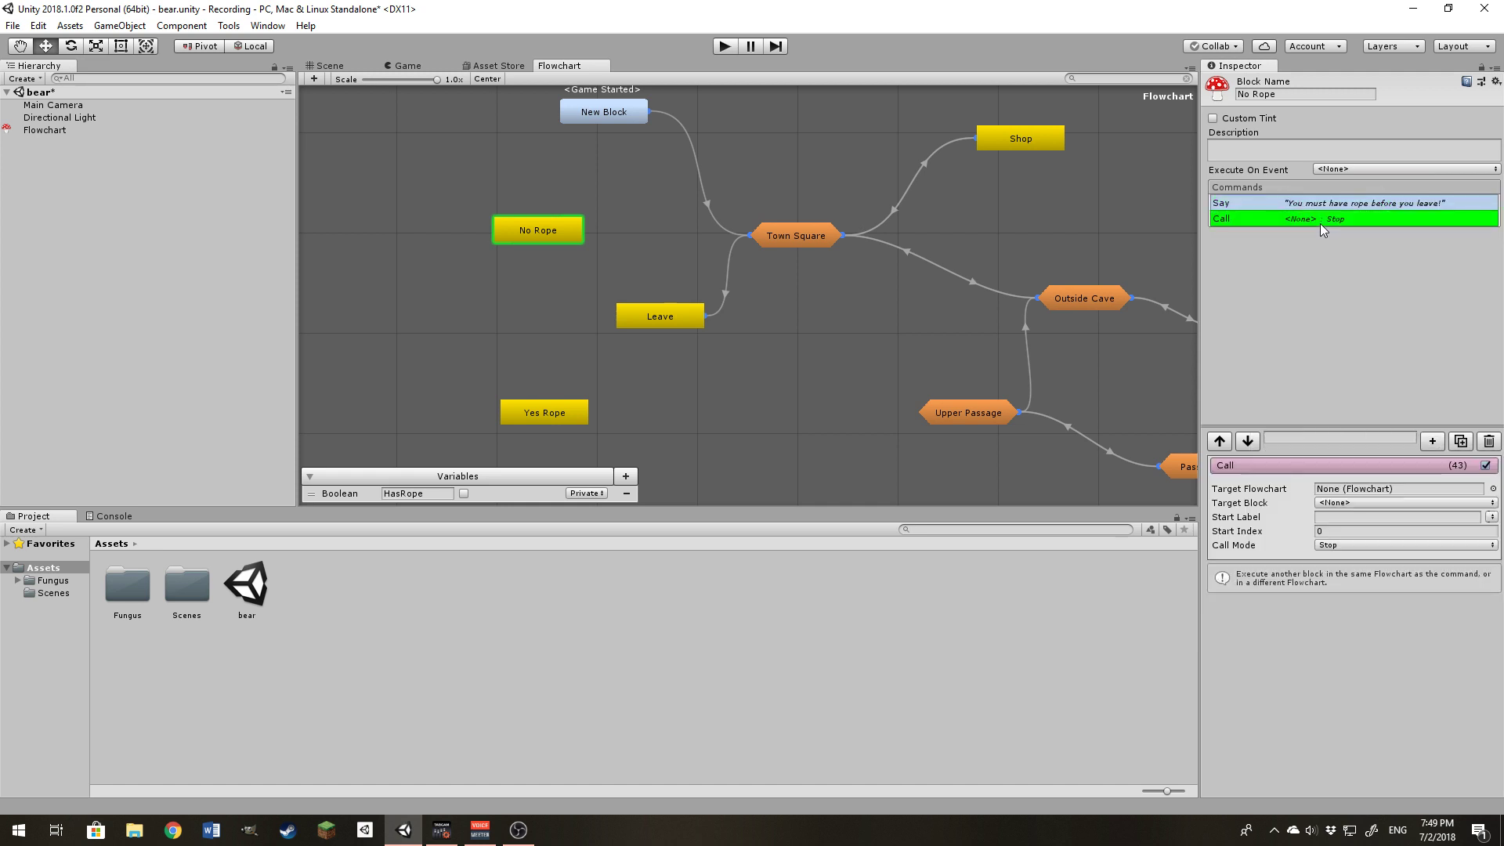
pyautogui.click(1349, 504)
pyautogui.click(1355, 554)
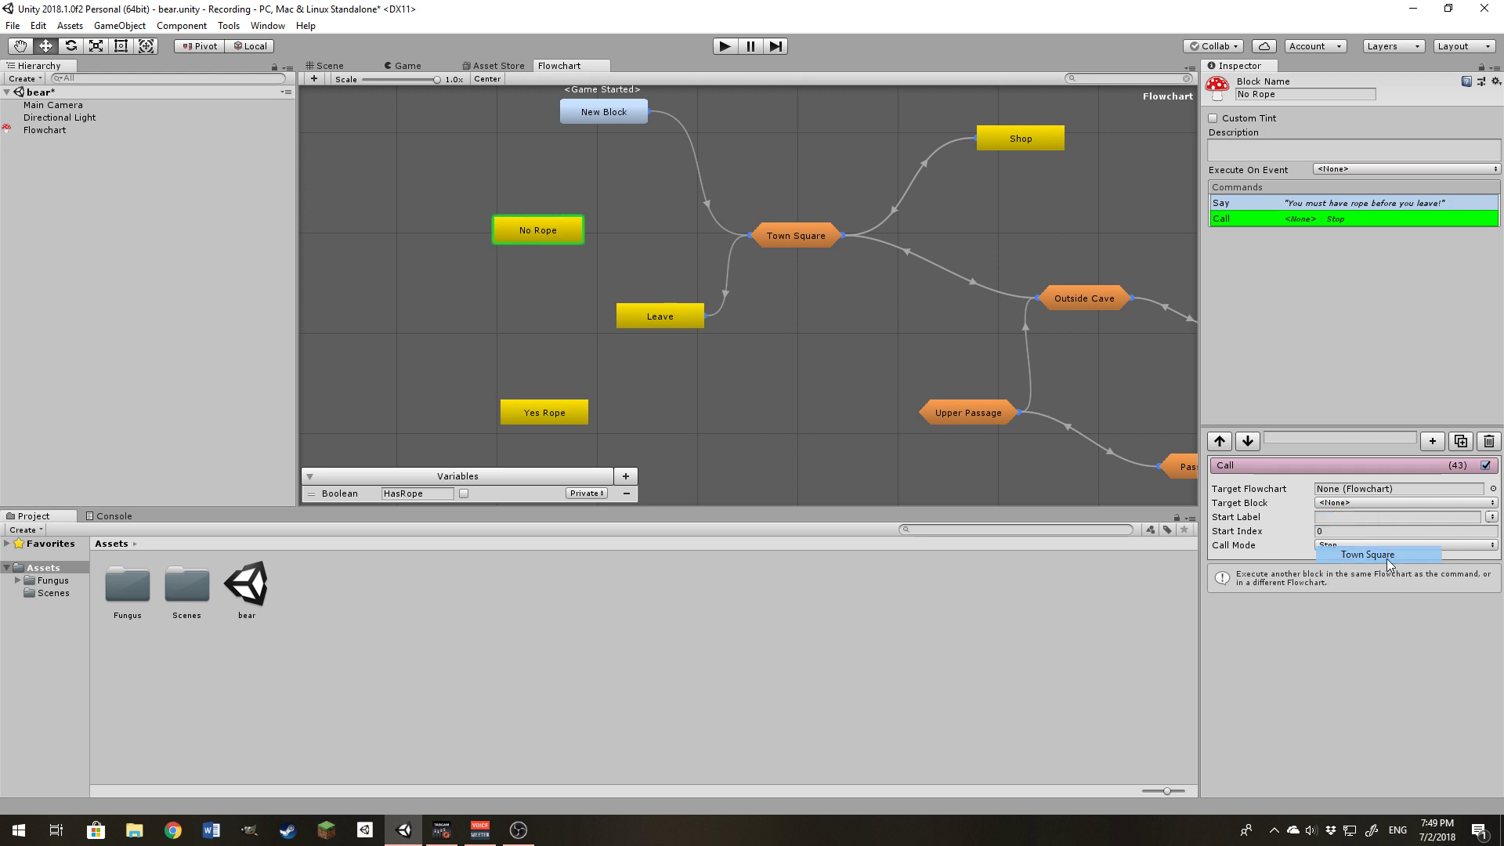
pyautogui.moveTo(822, 388); pyautogui.dragTo(839, 415, button='middle')
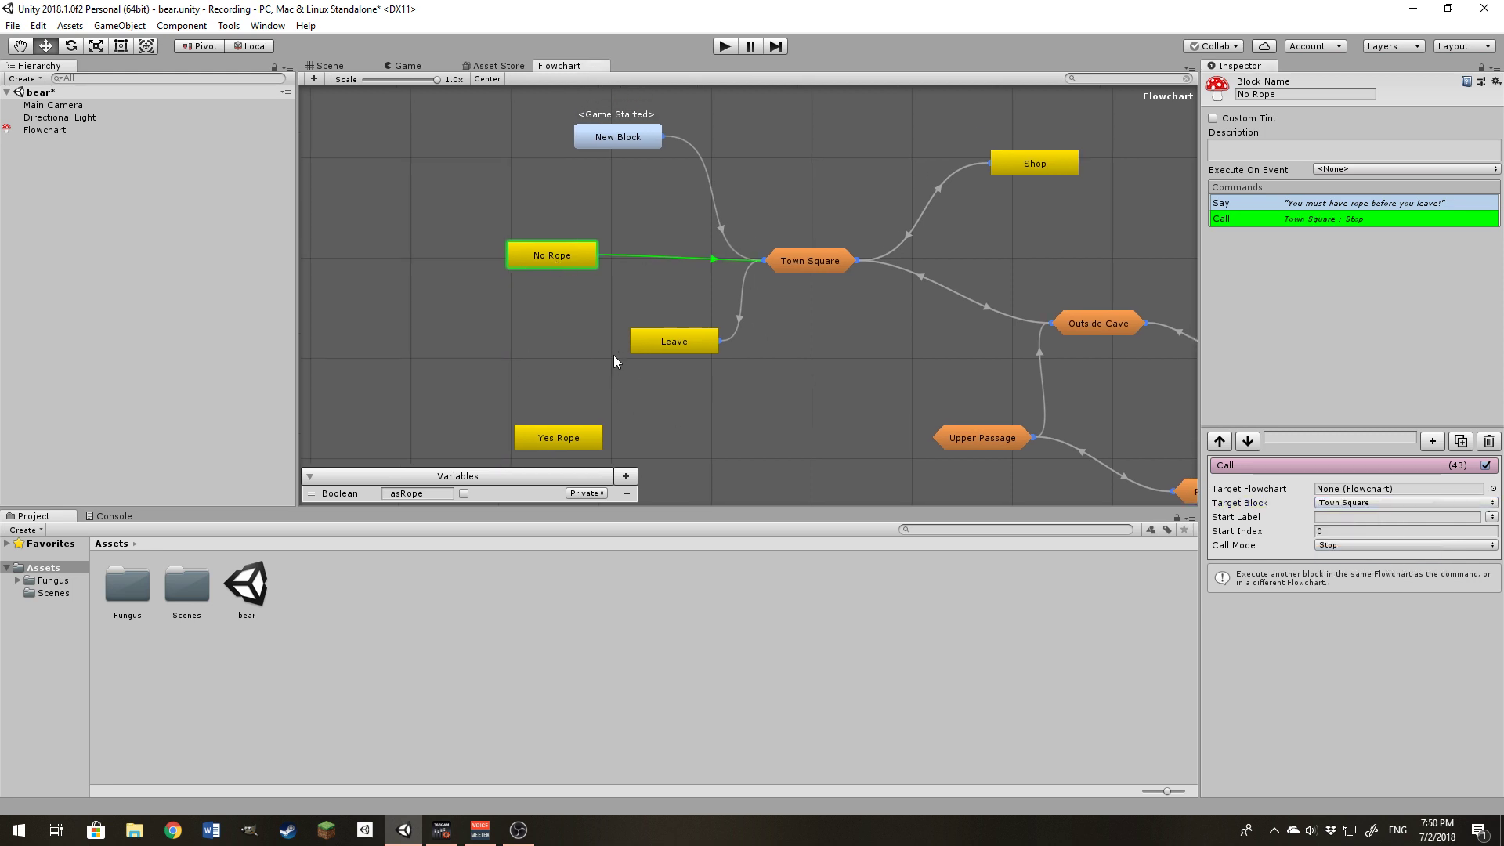
pyautogui.click(678, 337)
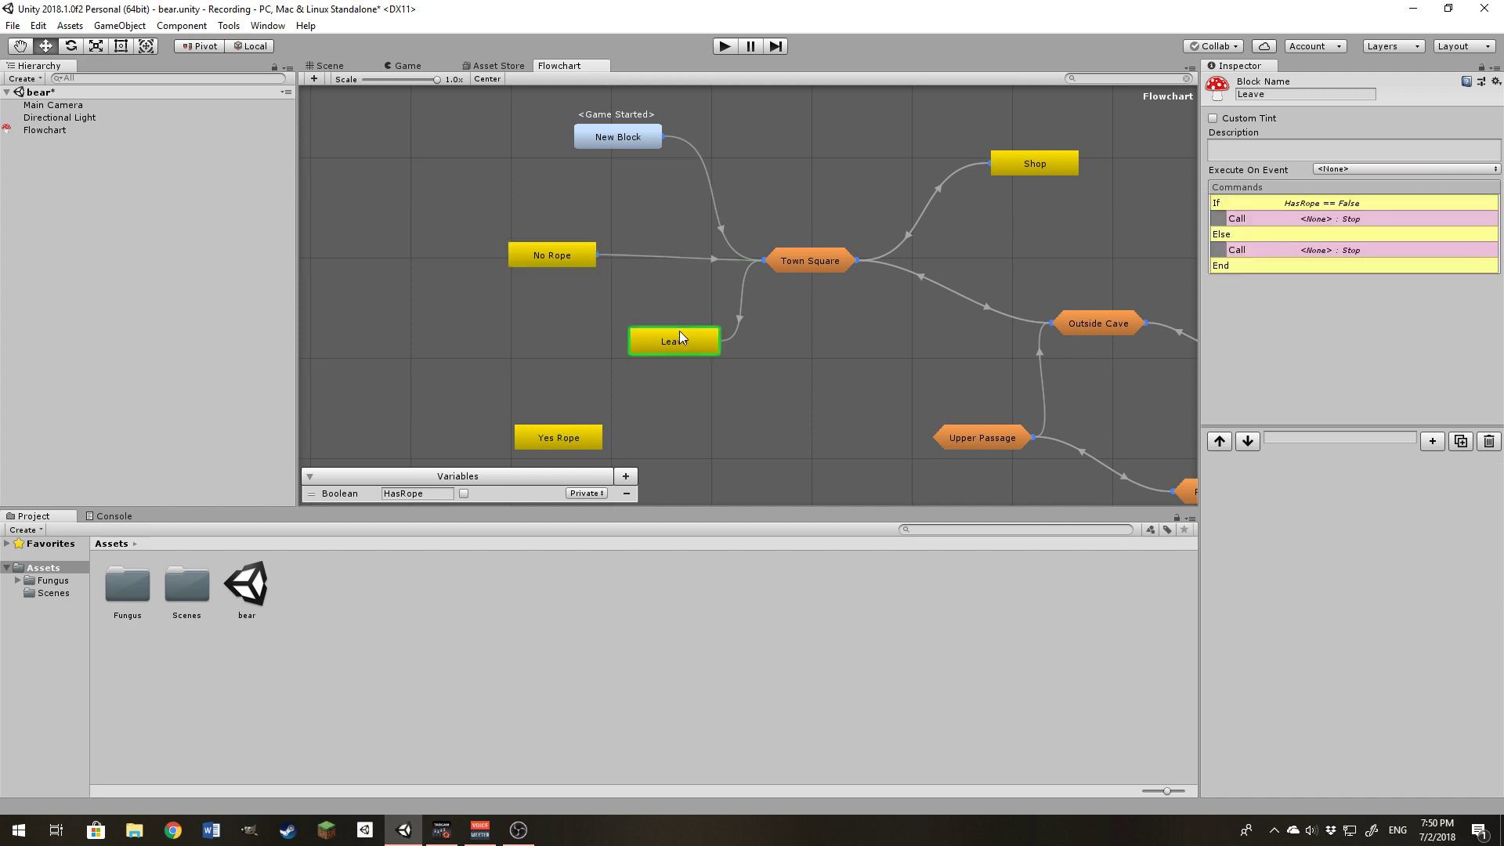
# Set Leave's If-branch Call to target No Rope and its Else-branch Call to target Yes Rope.
pyautogui.click(1280, 218)
pyautogui.click(1363, 502)
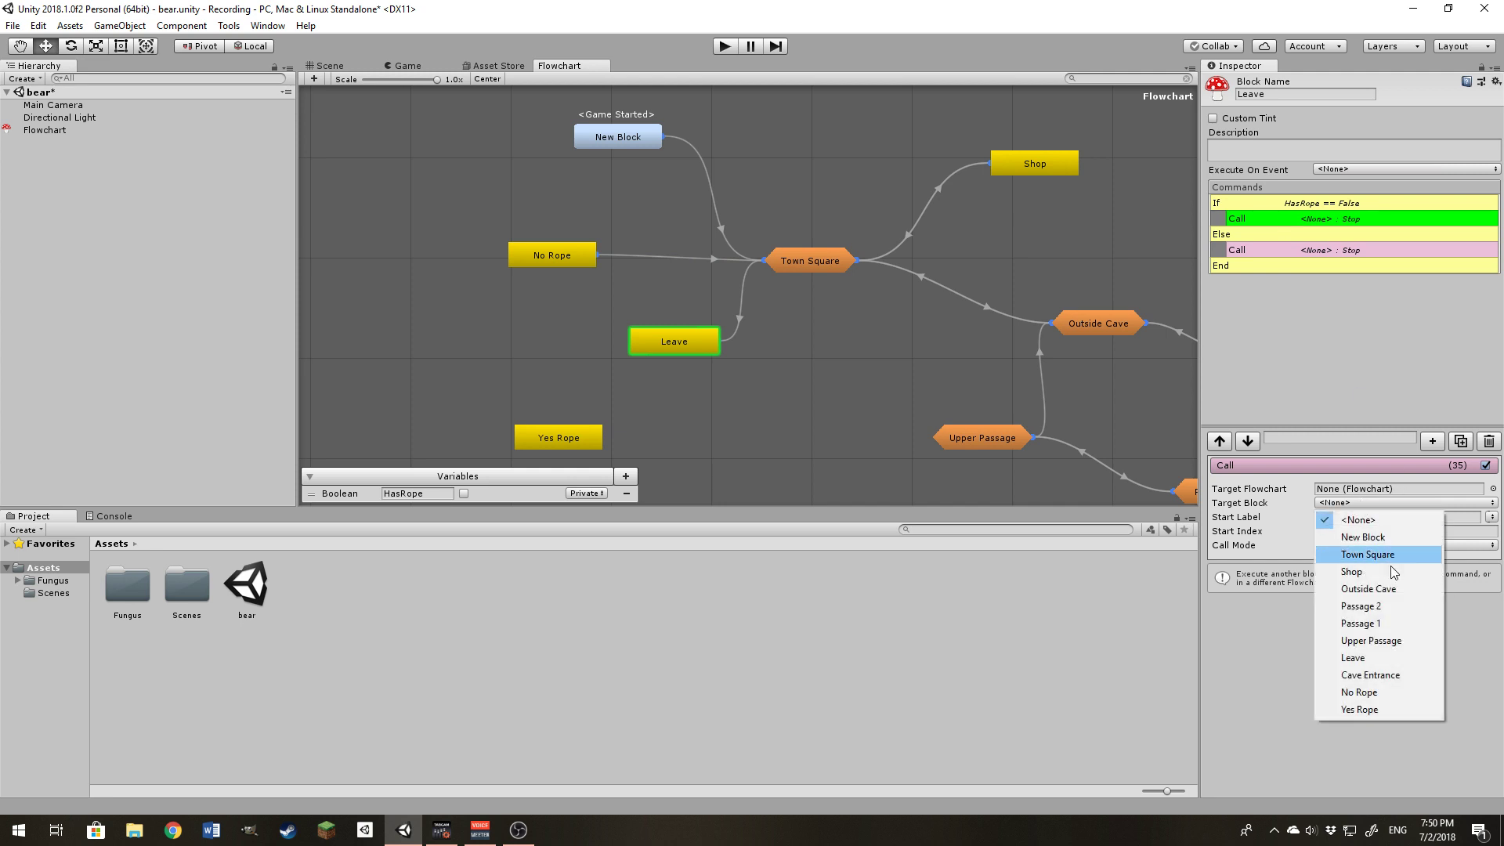
pyautogui.click(1283, 252)
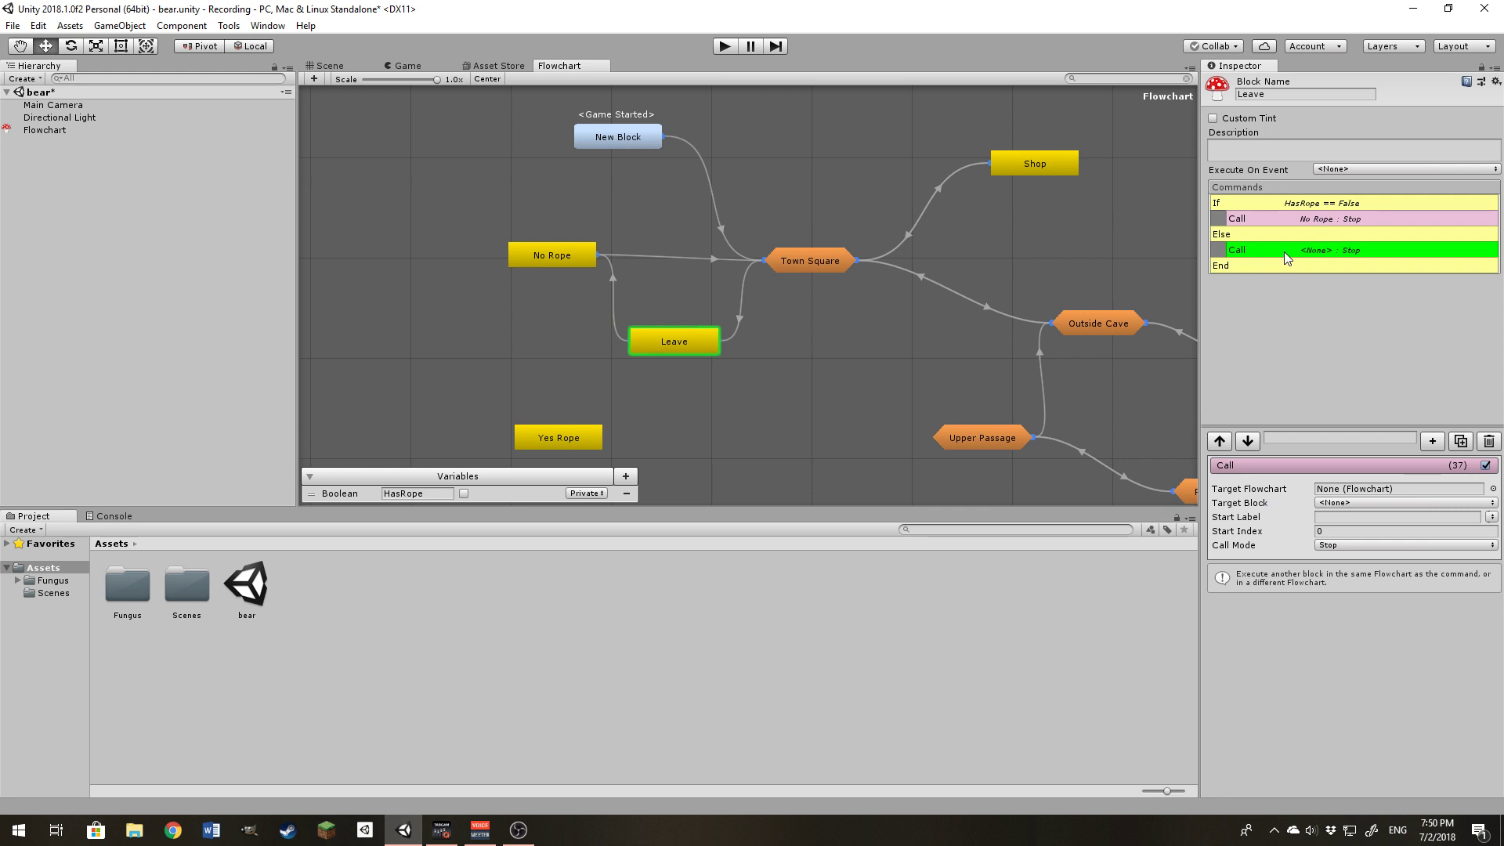
pyautogui.click(1391, 504)
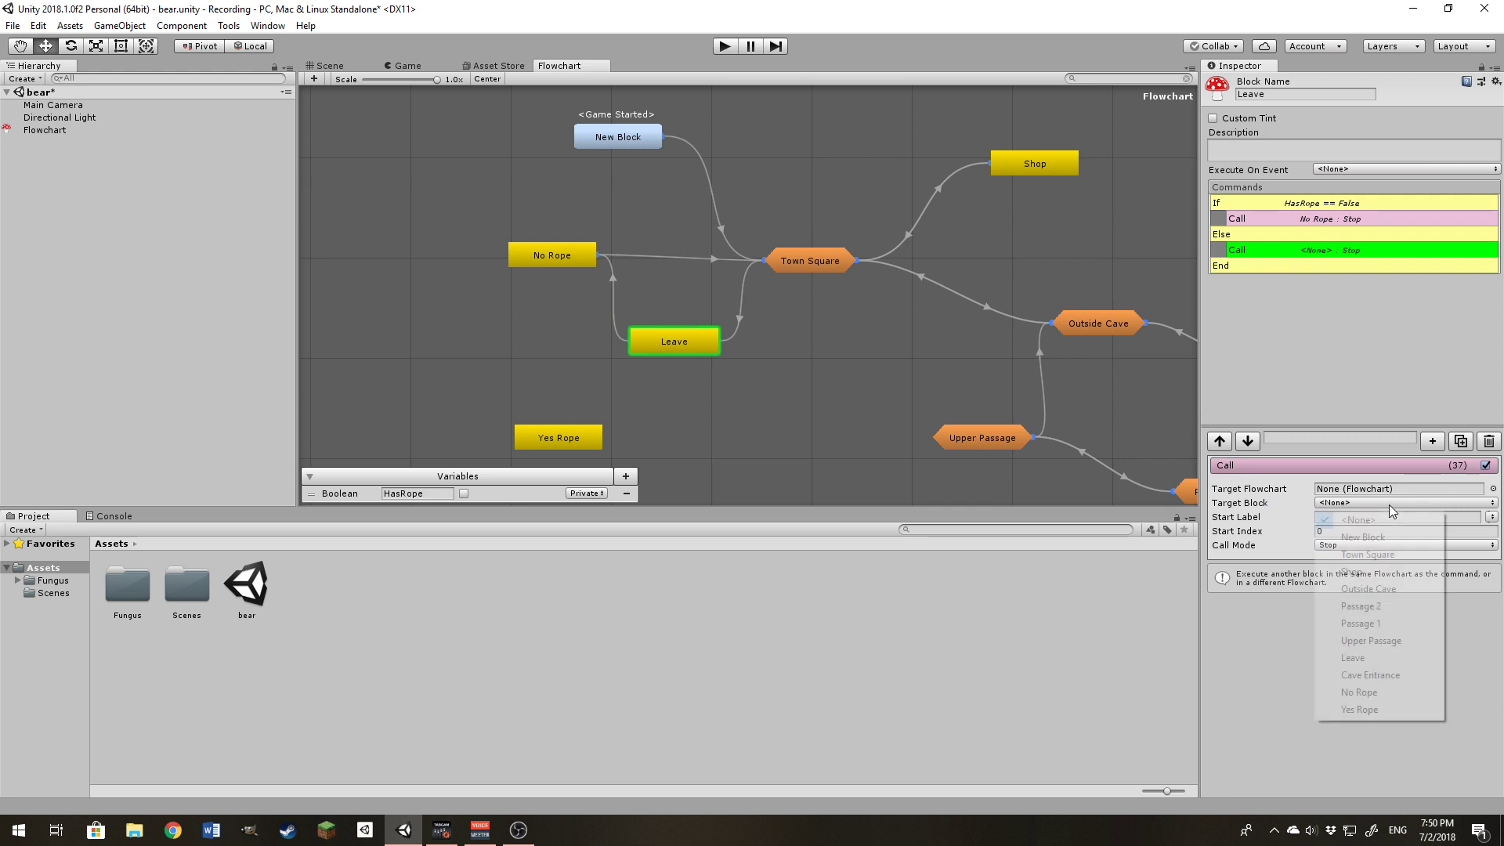
pyautogui.click(1404, 708)
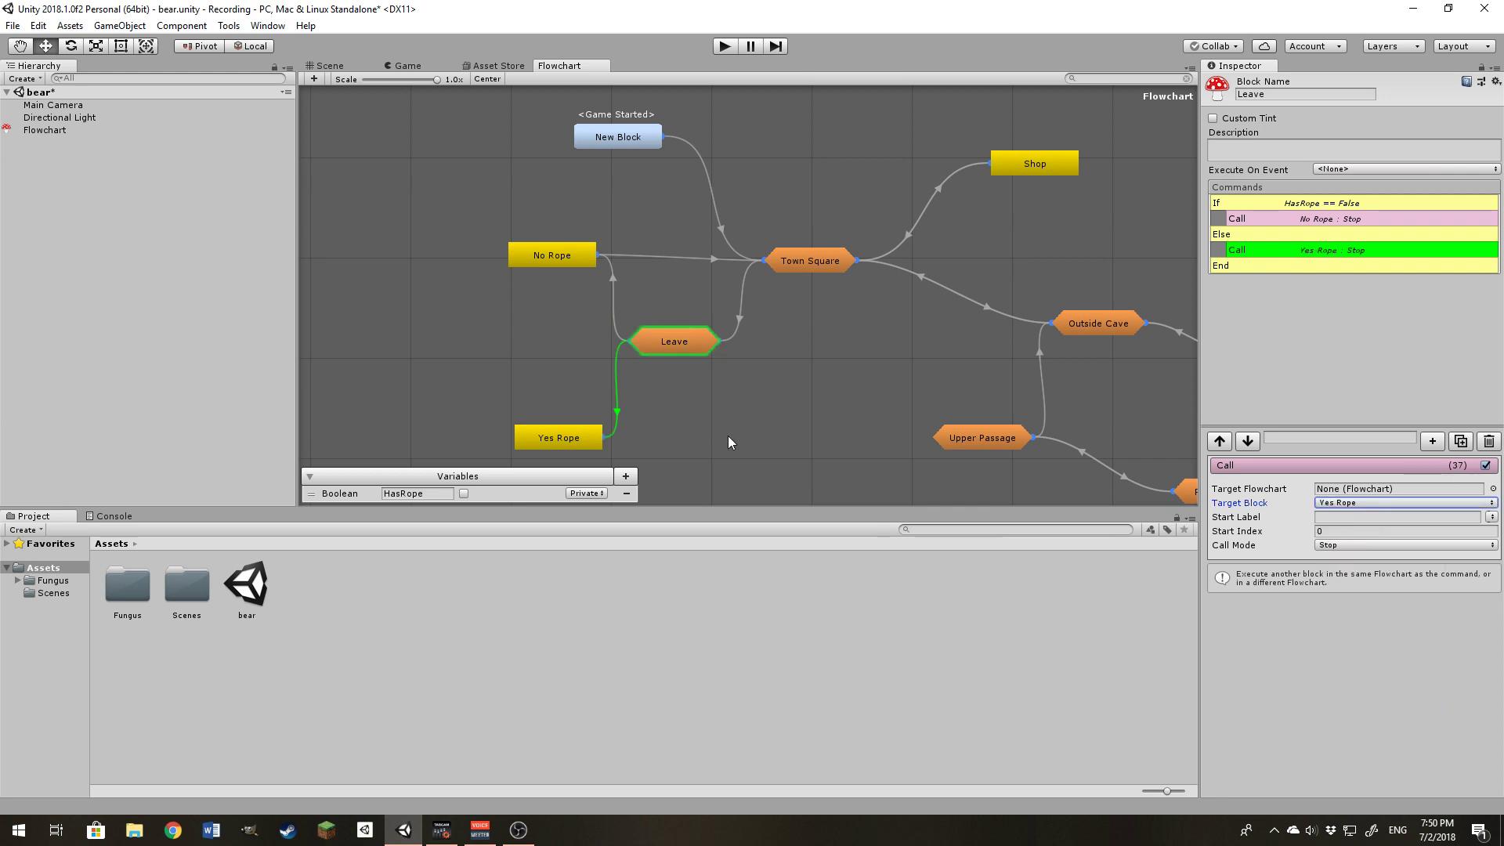
pyautogui.moveTo(836, 433); pyautogui.dragTo(867, 416, button='middle')
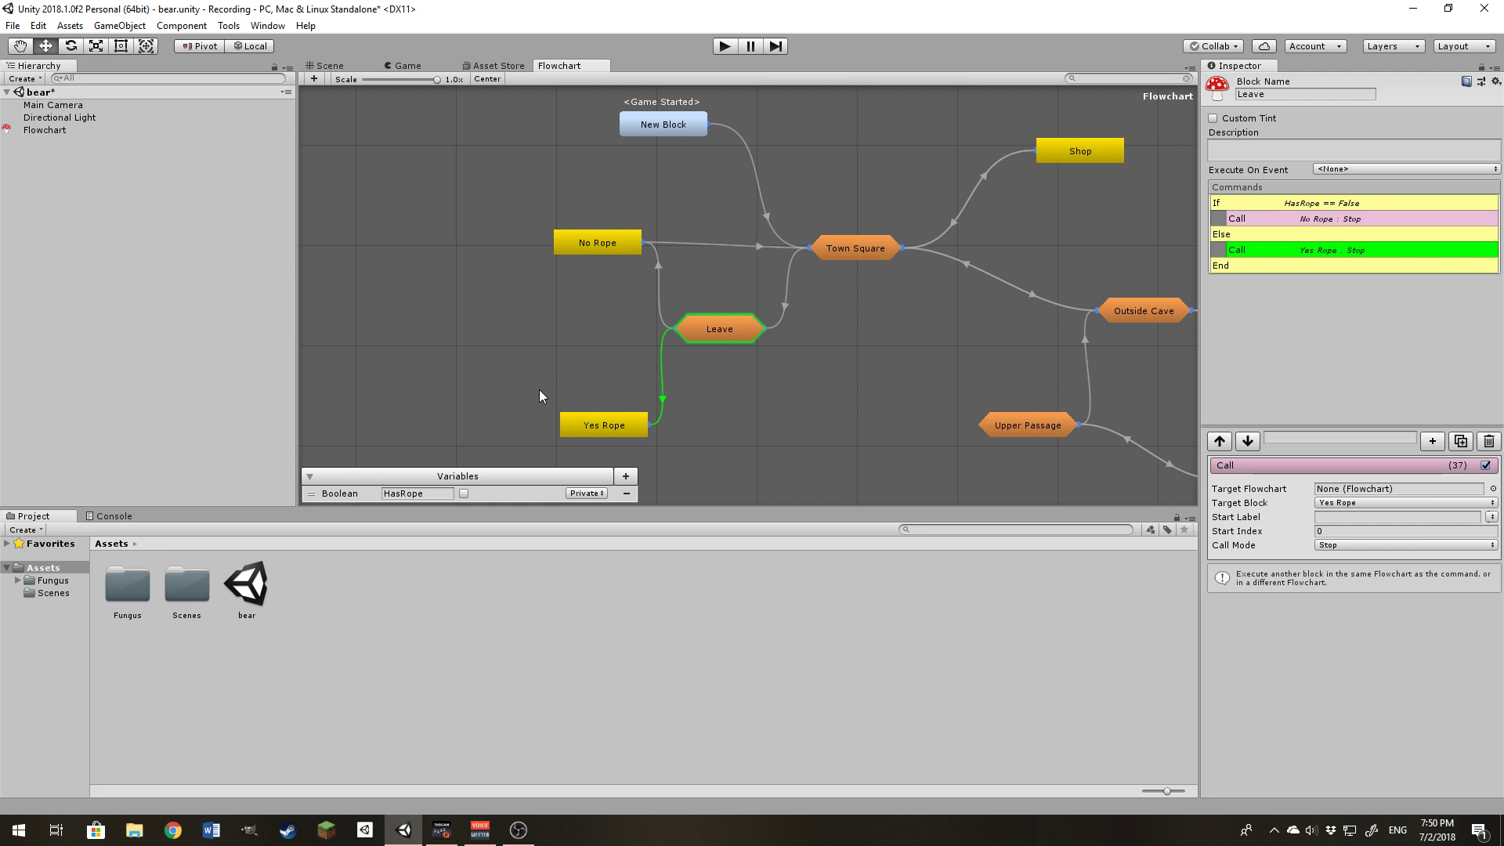
# Review the No Rope block's commands, then pan over and show the Shop block's commands.
pyautogui.click(697, 338)
pyautogui.click(594, 247)
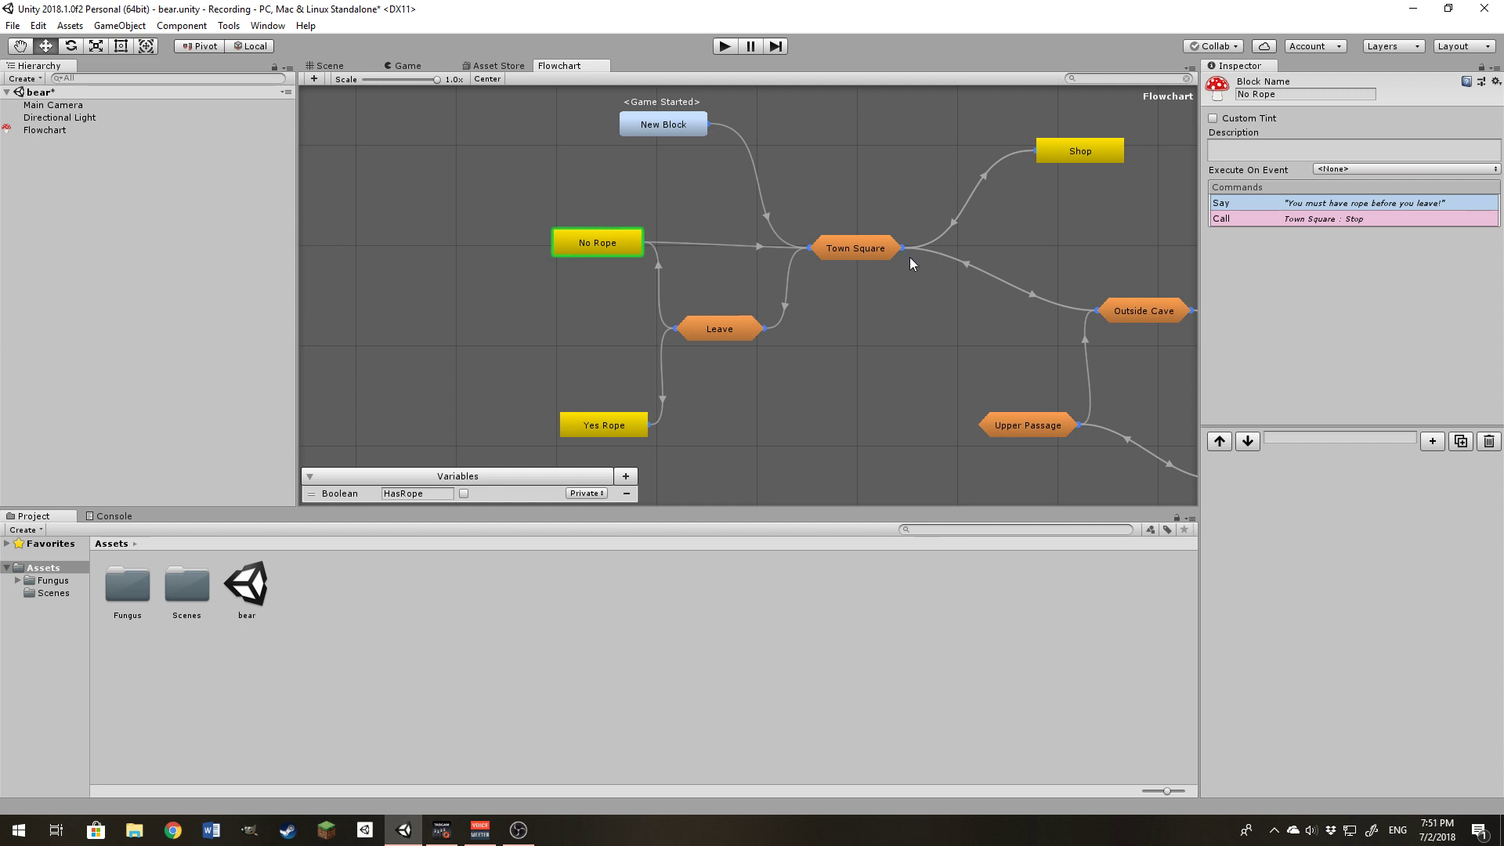
pyautogui.moveTo(910, 257); pyautogui.dragTo(706, 177, button='middle')
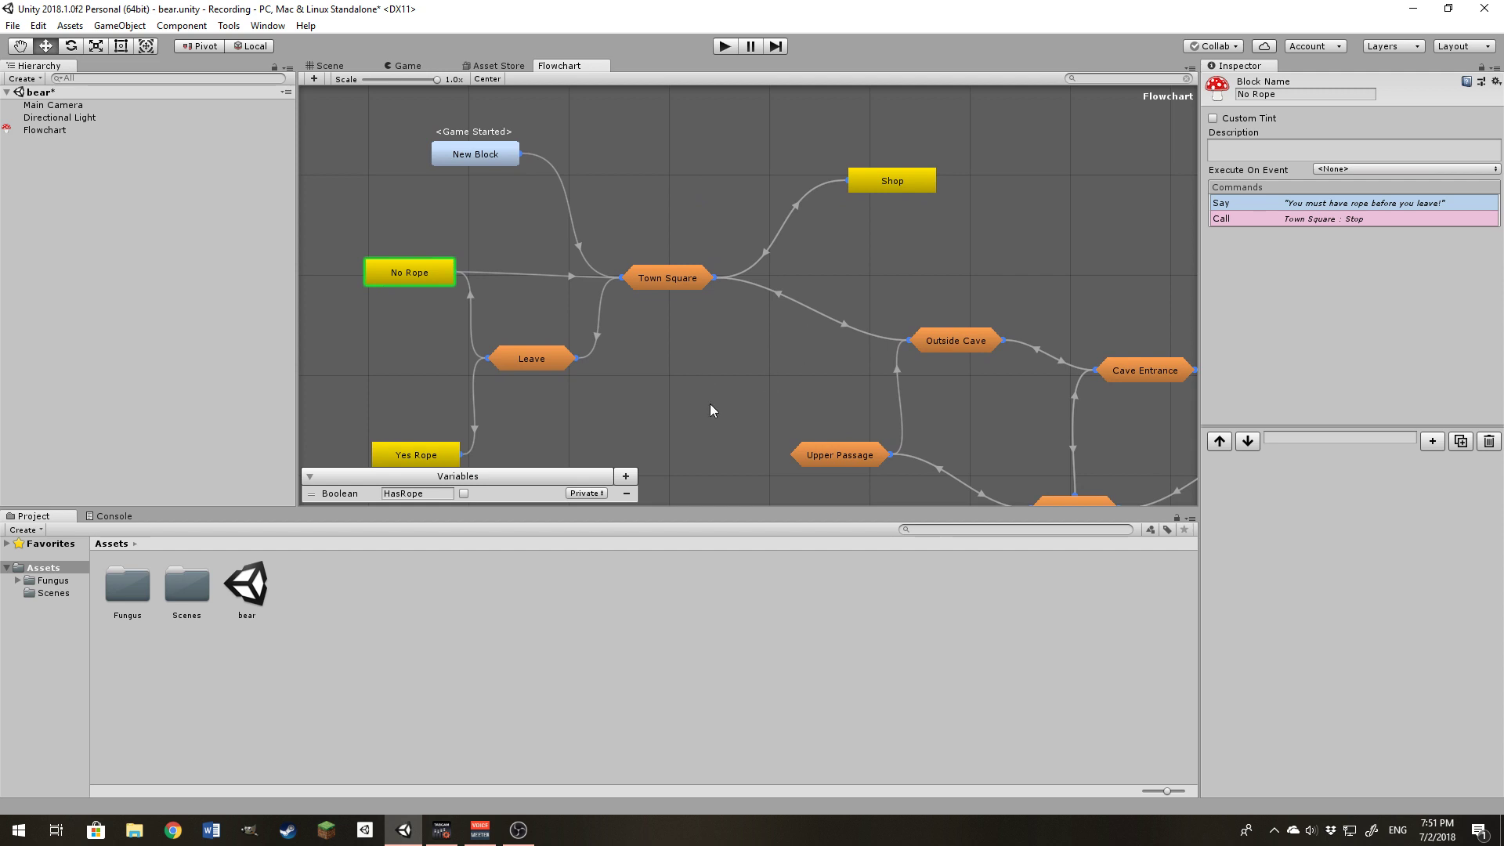
pyautogui.moveTo(677, 447); pyautogui.dragTo(639, 453, button='middle')
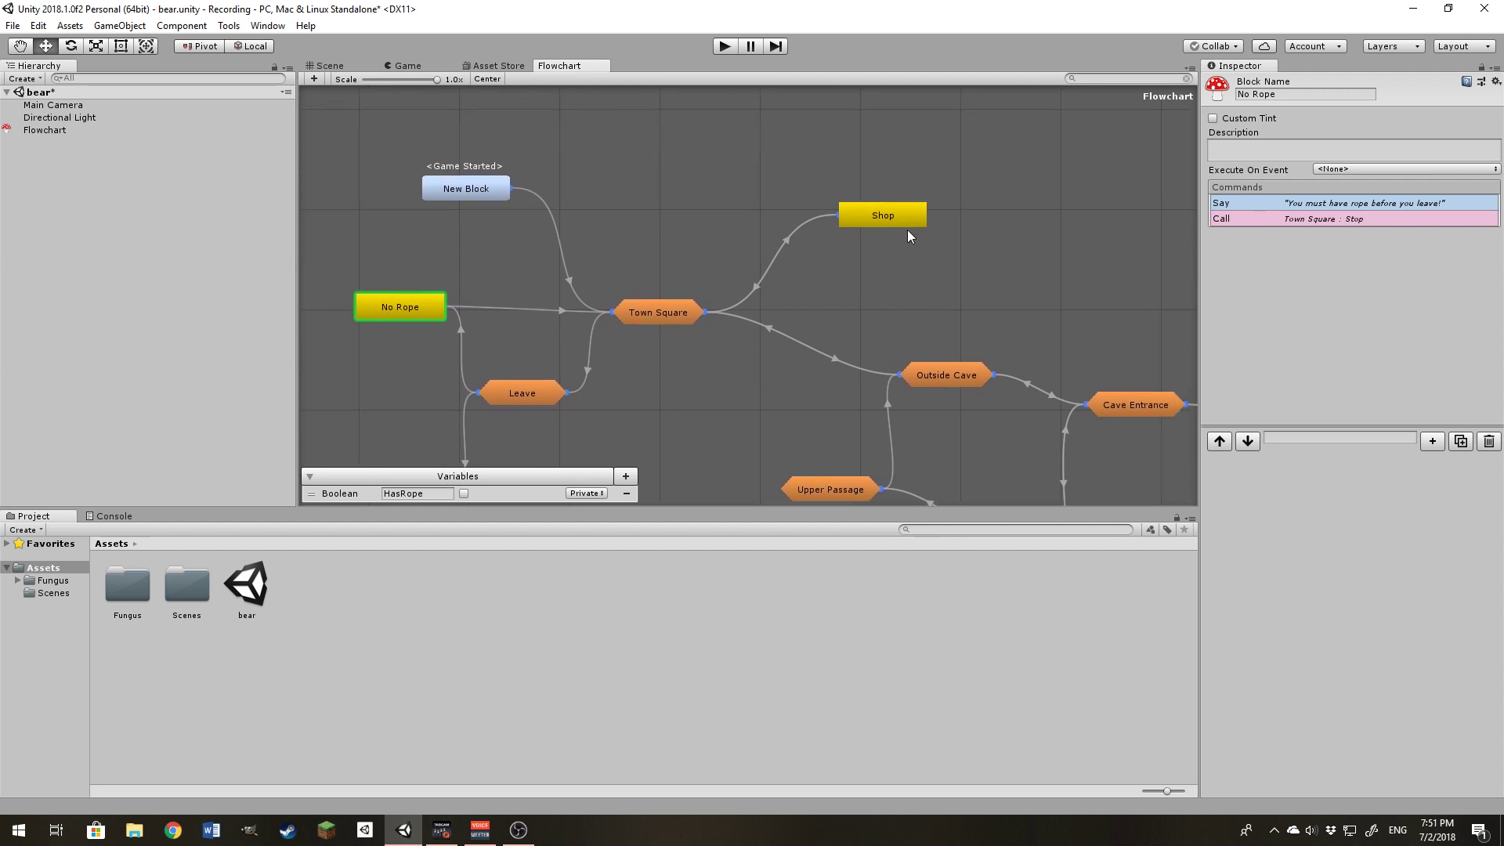
pyautogui.click(909, 208)
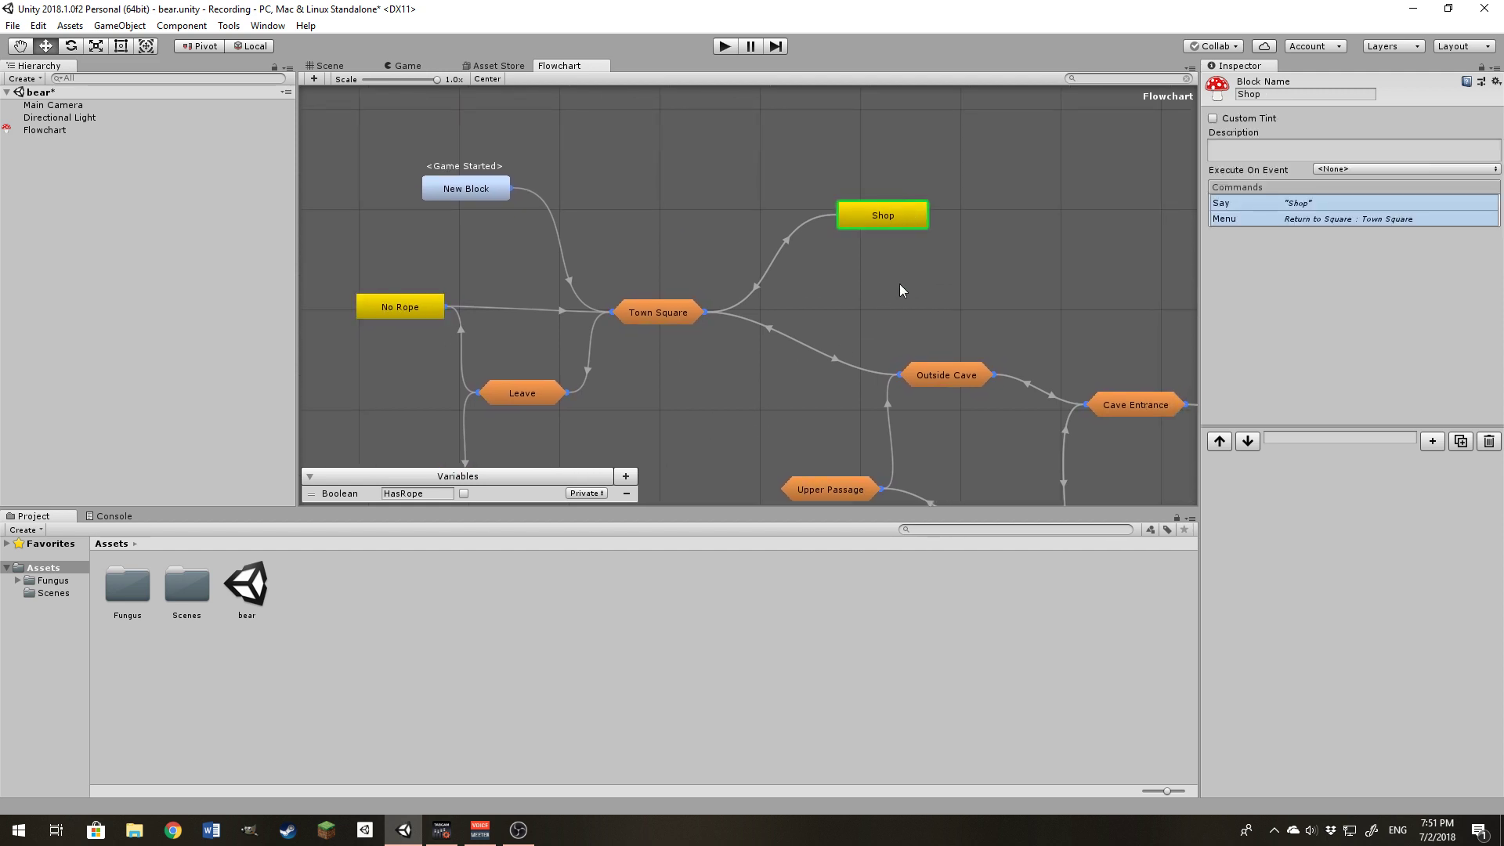